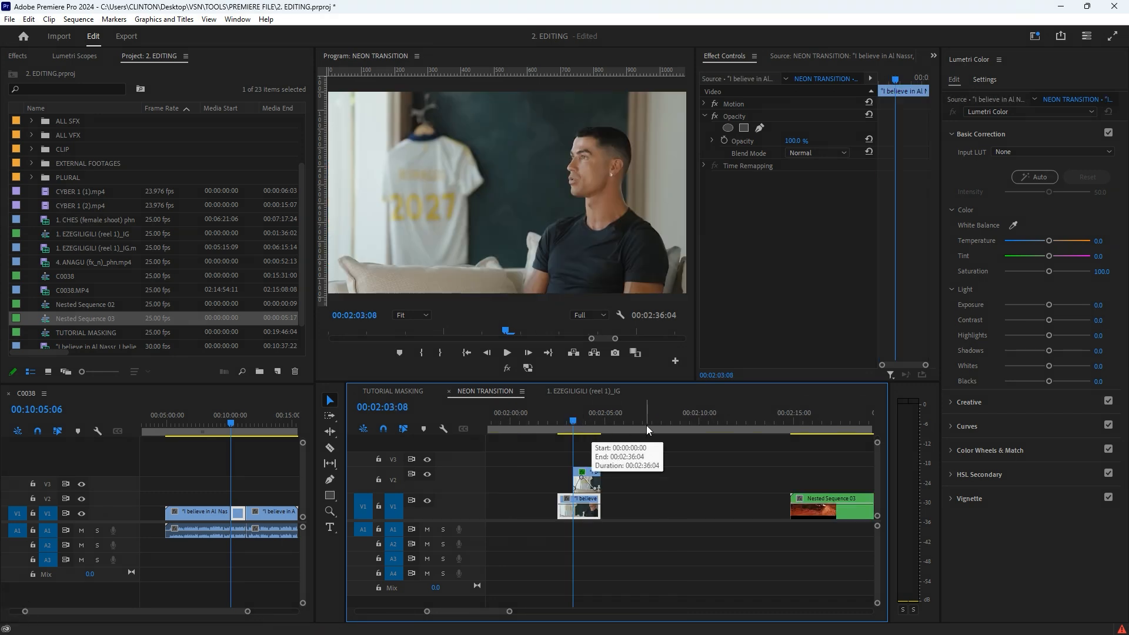
Step: Play the first transition example at the start of the stacked clips in the NEON TRANSITION sequence
drag(579, 418, 560, 418)
key(space)
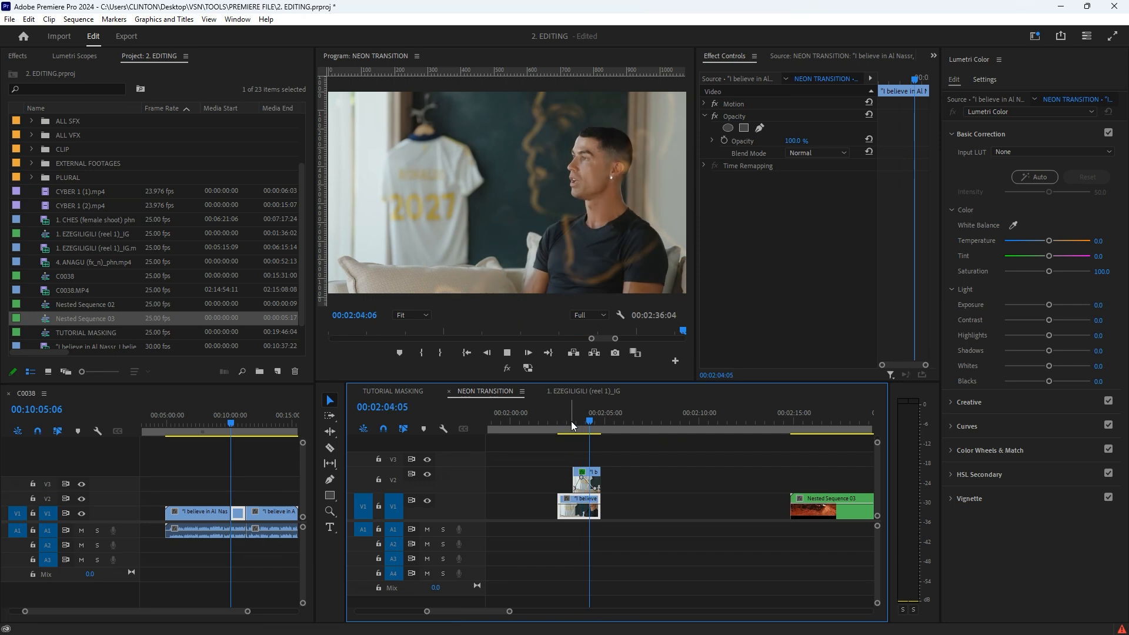
key(space)
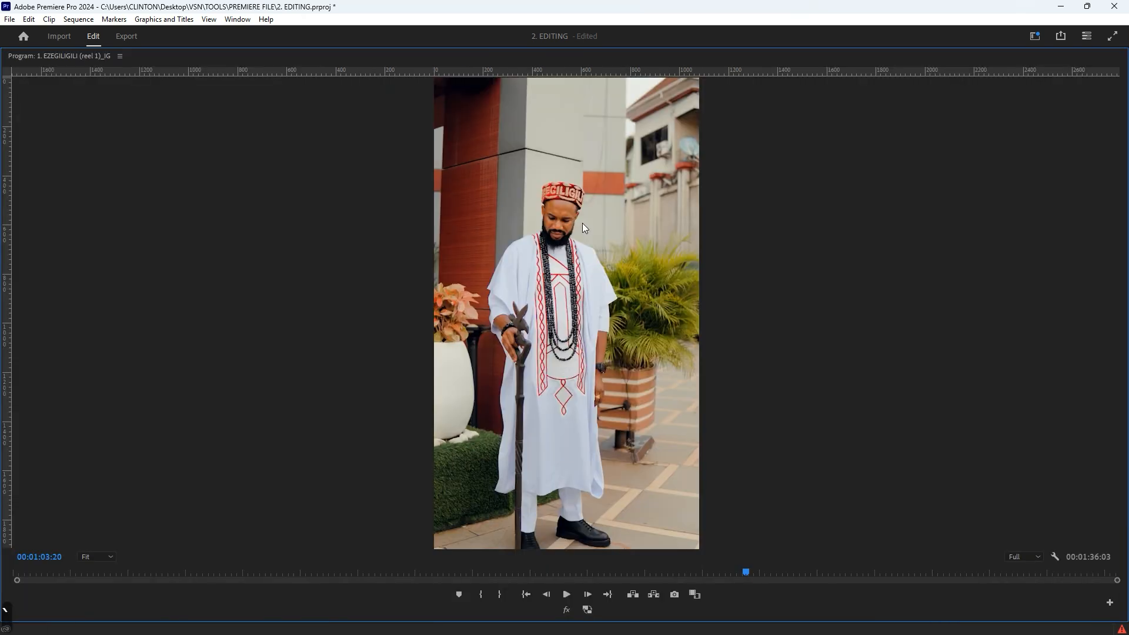
key(space)
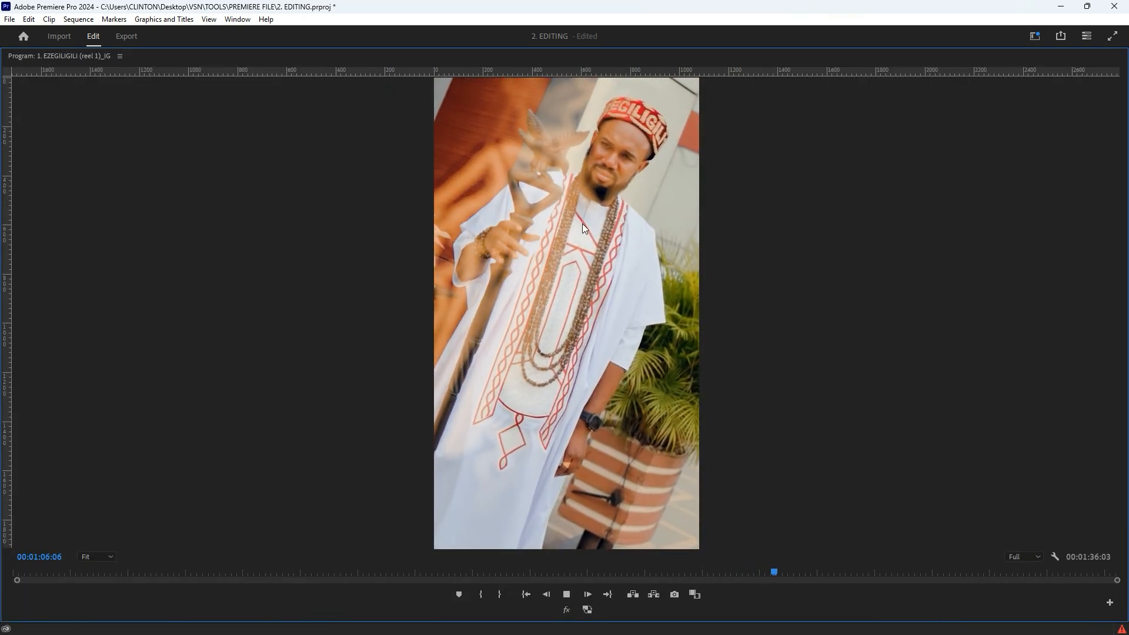
Step: Preview the first two example clips of the 1. EZEGILIGILI (reel 1)_IG sequence in a full-size program view
key(space)
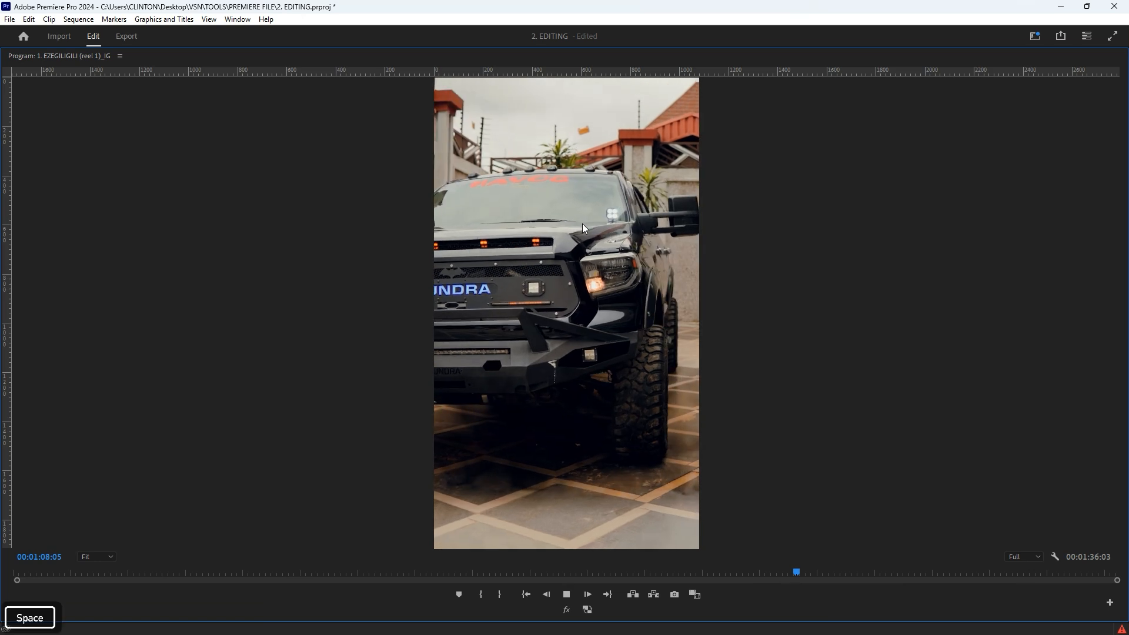
key(grave)
shift+click(722, 439)
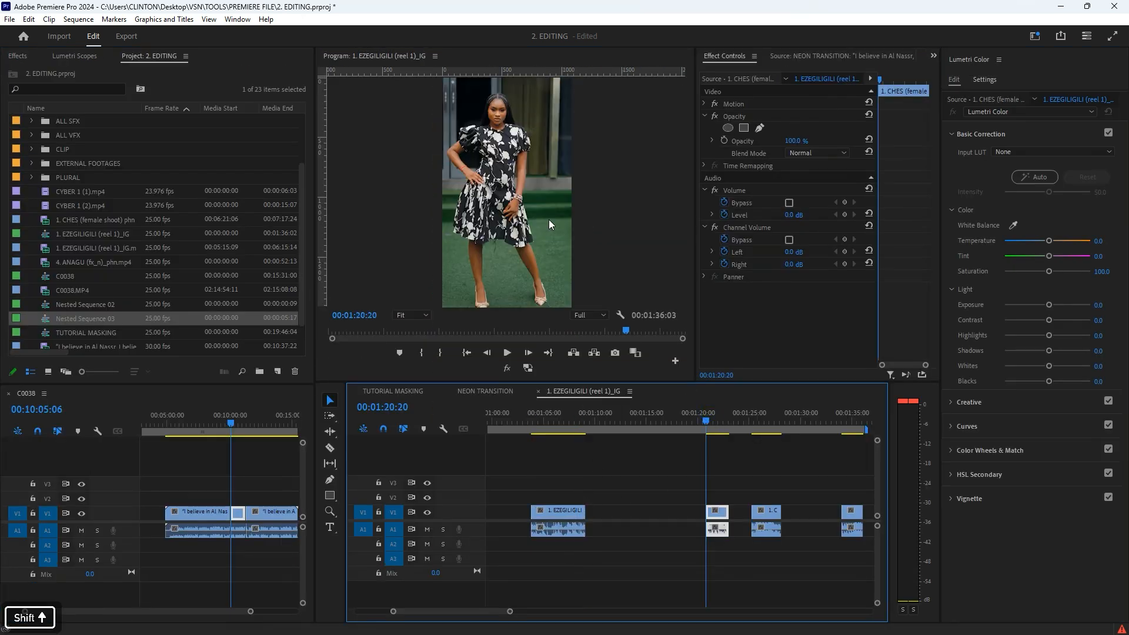
key(space)
key(grave)
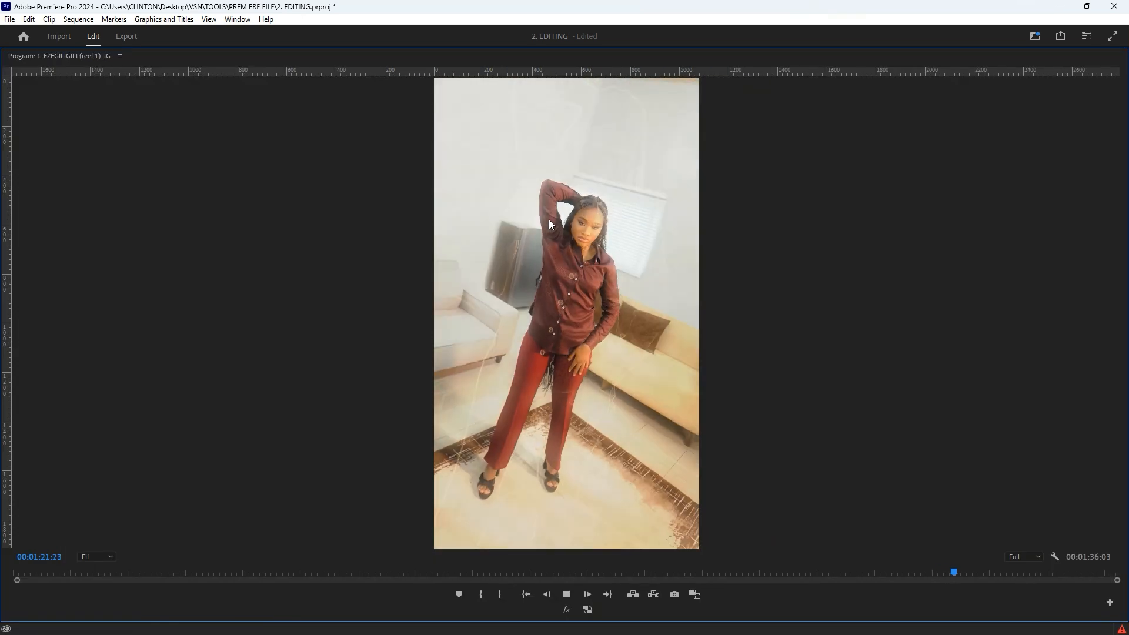
key(space)
key(grave)
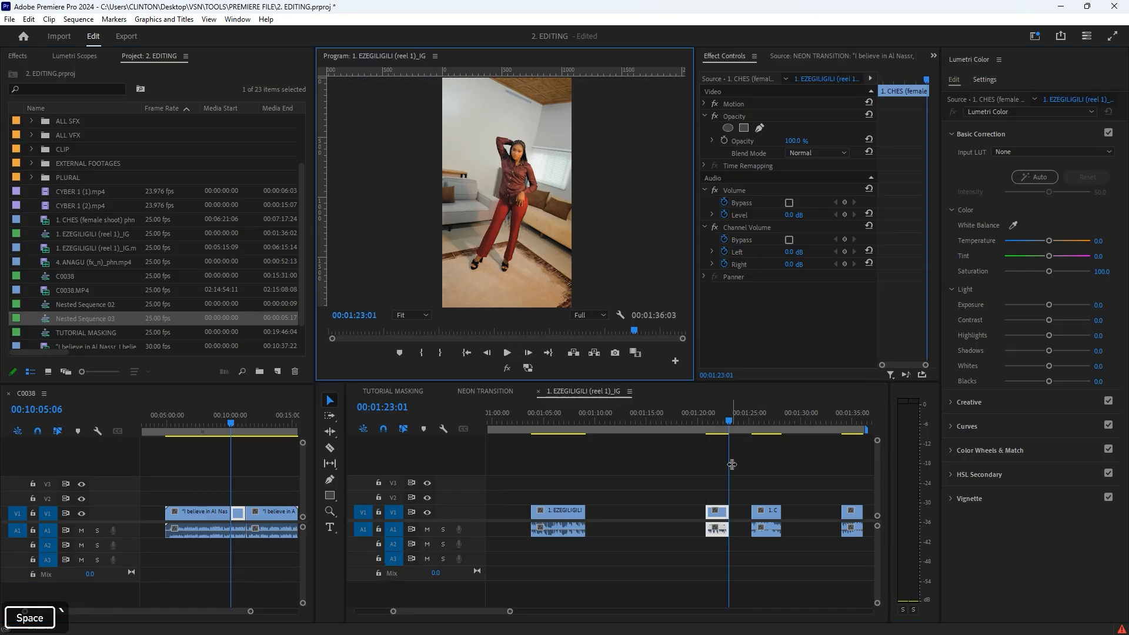
Step: Play the last two example clips of the reel sequence to review their transitions
shift+click(706, 419)
key(space)
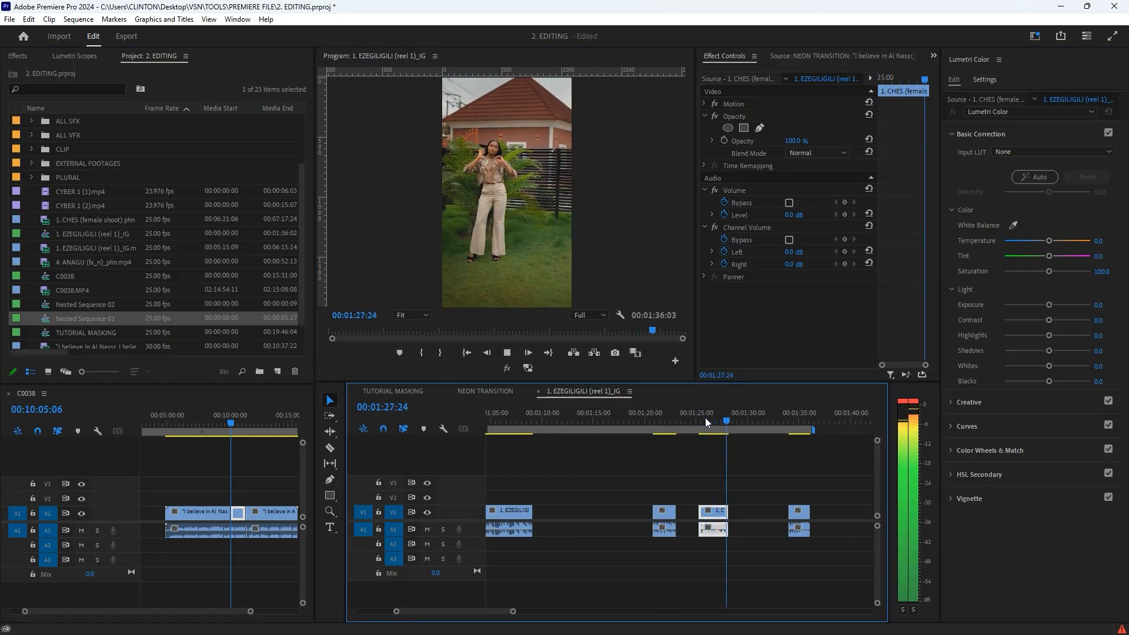
key(space)
shift+click(790, 419)
key(space)
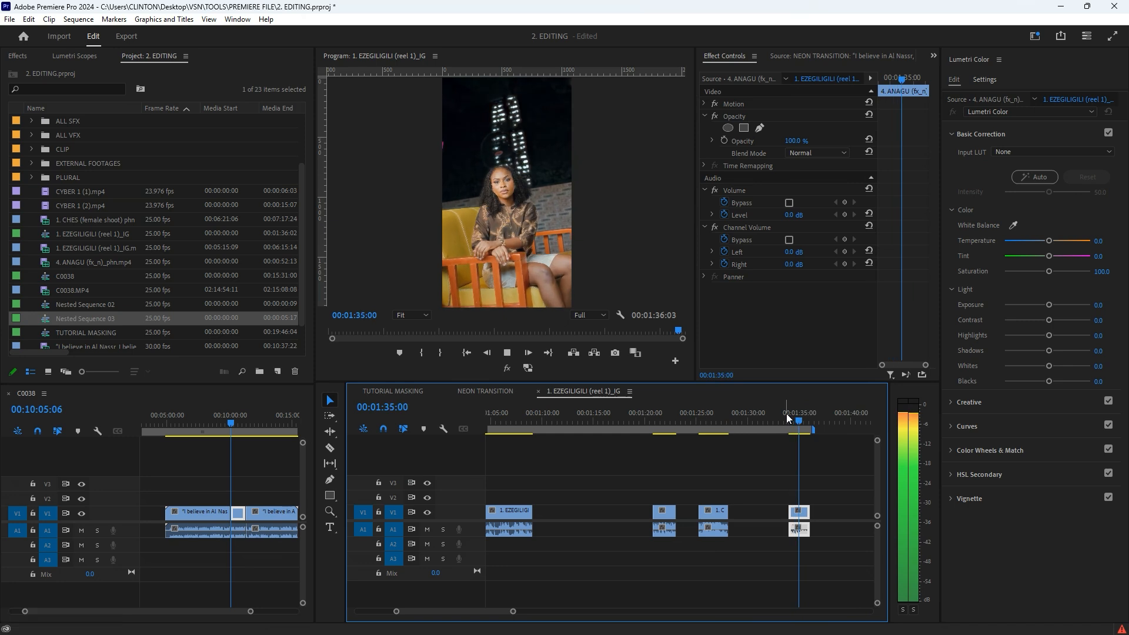
key(space)
Step: Return to the NEON TRANSITION sequence and scrub through the Nested Sequence 03 clip
click(485, 391)
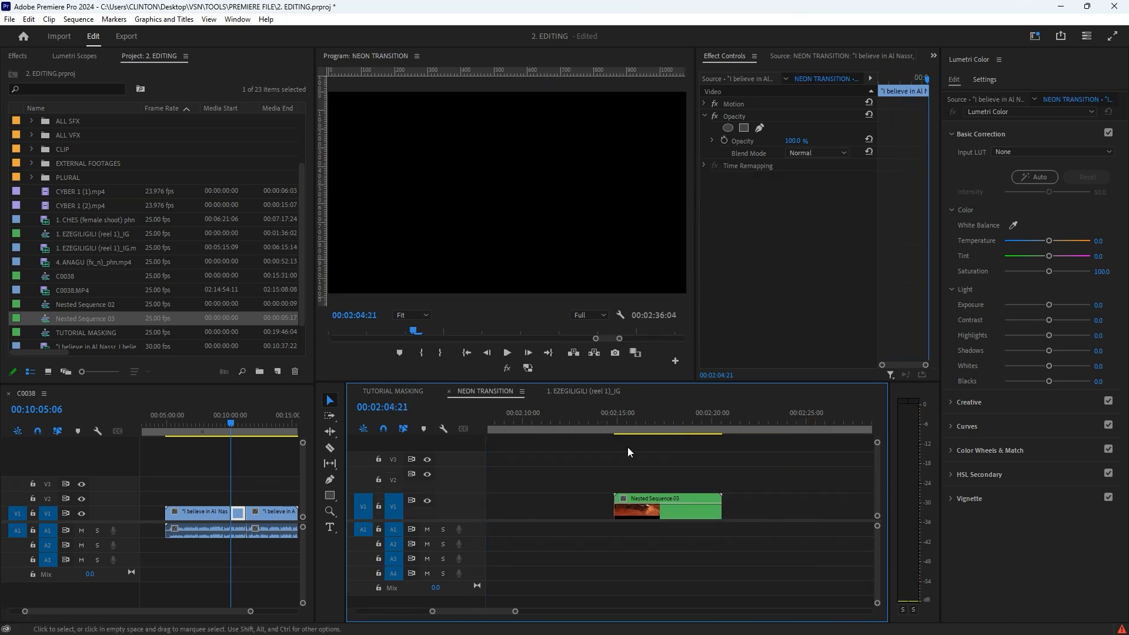
shift+click(595, 435)
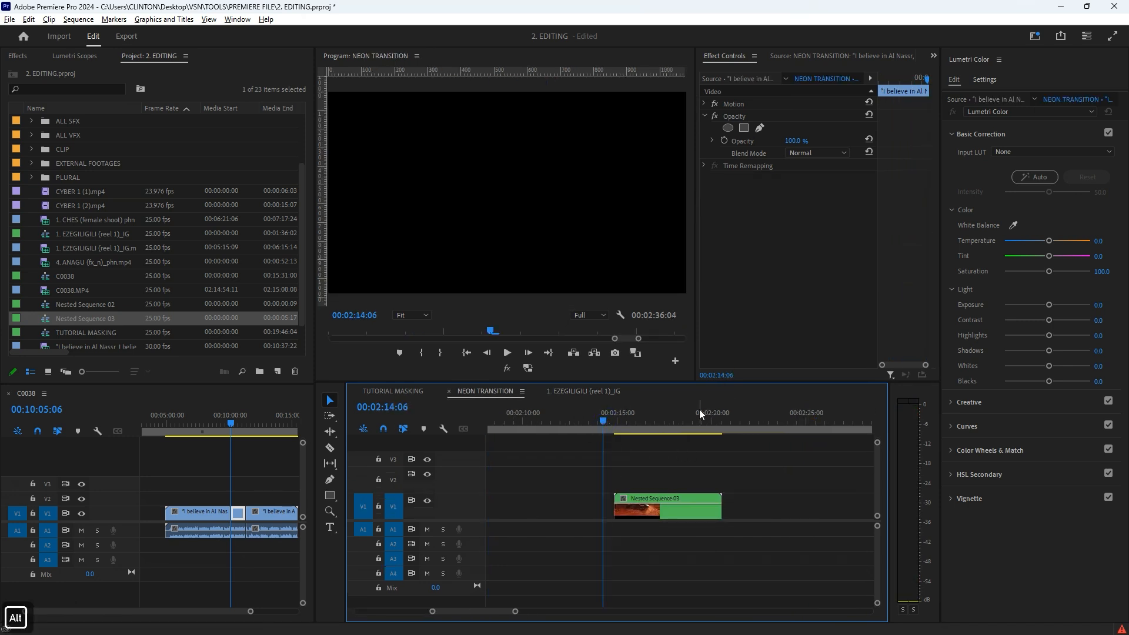
shift+click(619, 415)
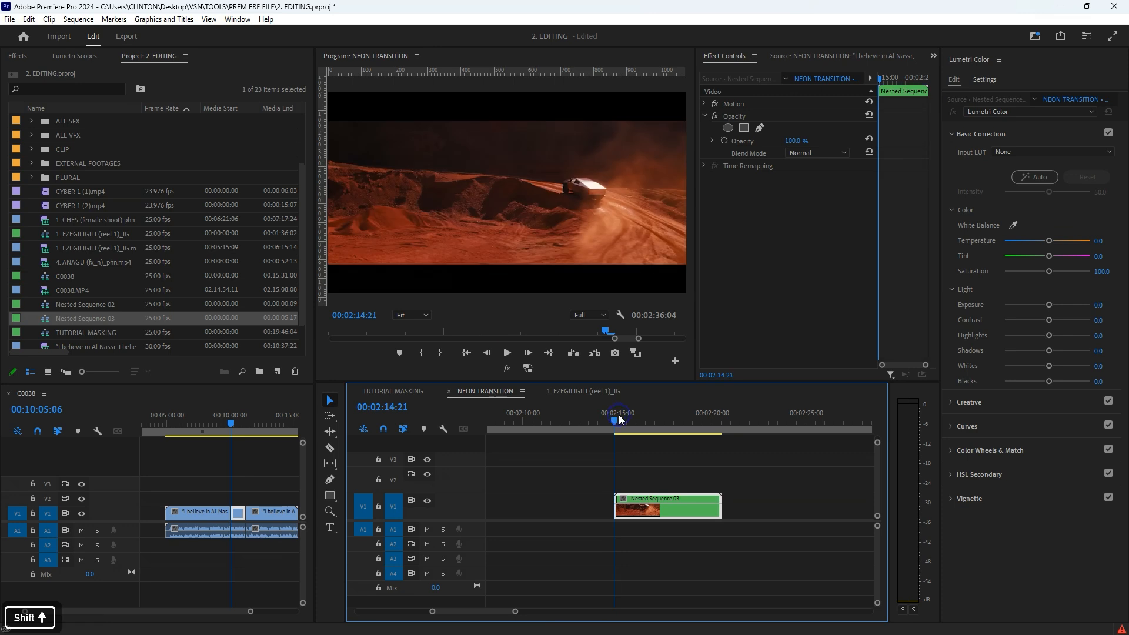
alt+scroll(622, 491, up, 4)
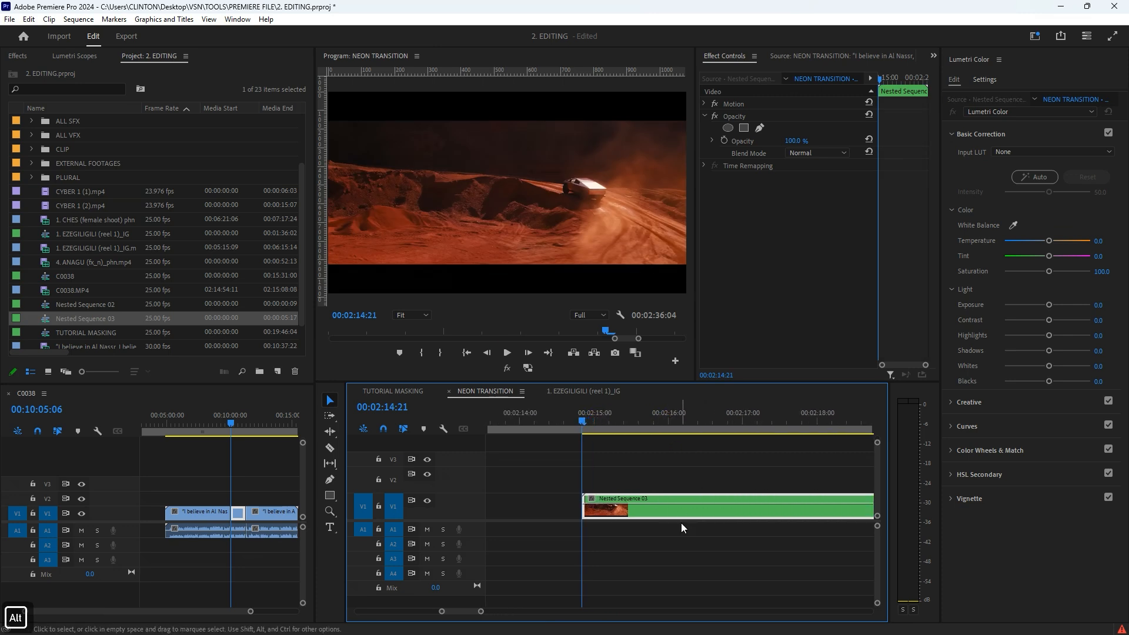
drag(586, 414, 740, 457)
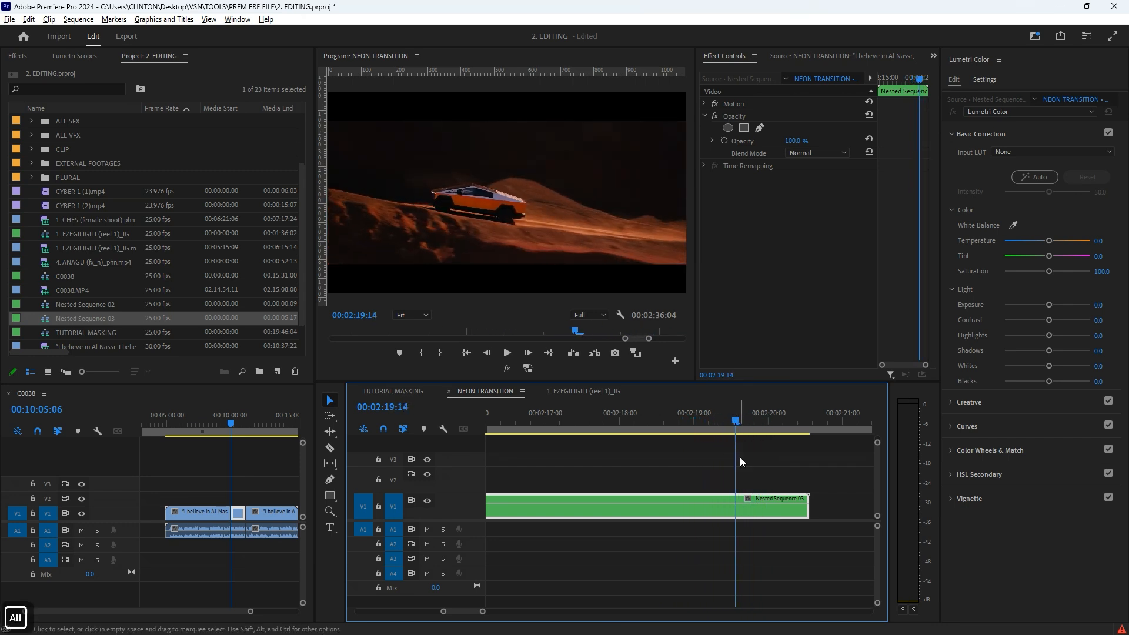
Step: Duplicate the Nested Sequence 03 clip onto track V2, directly above the original
scroll(593, 471, down, 2)
drag(662, 497, 657, 473)
click(620, 421)
drag(621, 421, 683, 431)
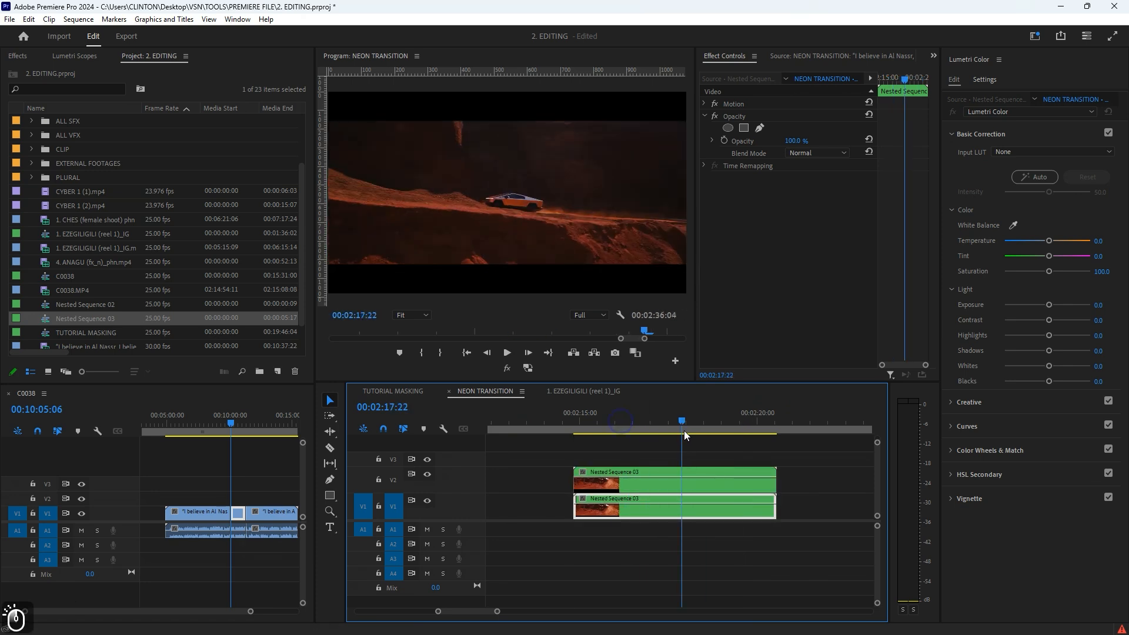
Step: Apply the Find Edges effect from the Stylize video effects to the V2 copy of Nested Sequence 03
click(689, 481)
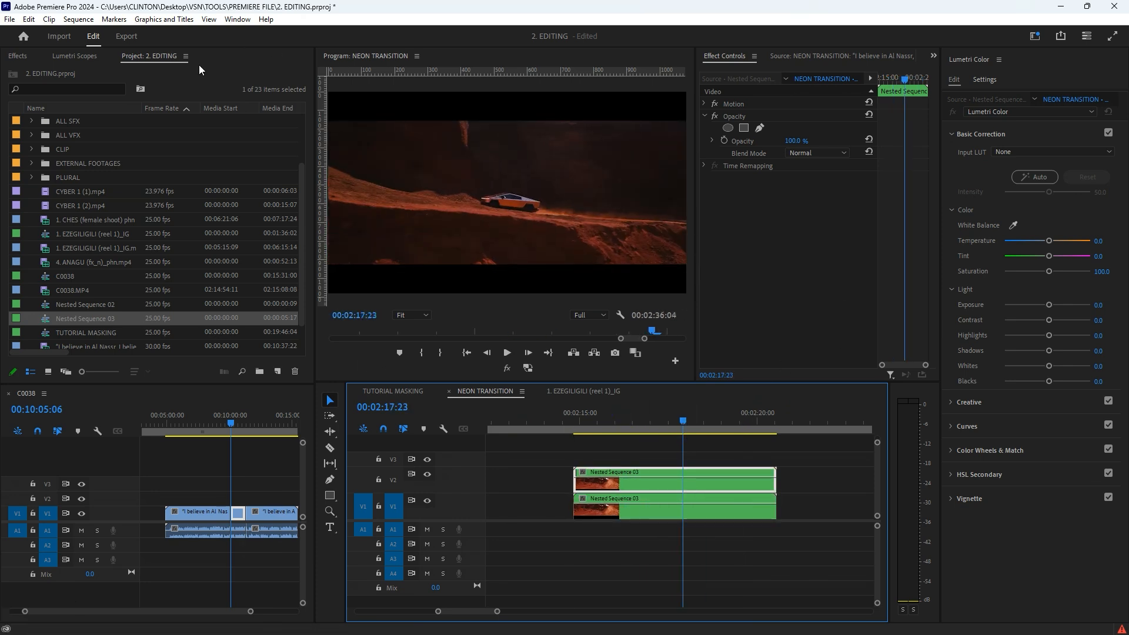
click(24, 53)
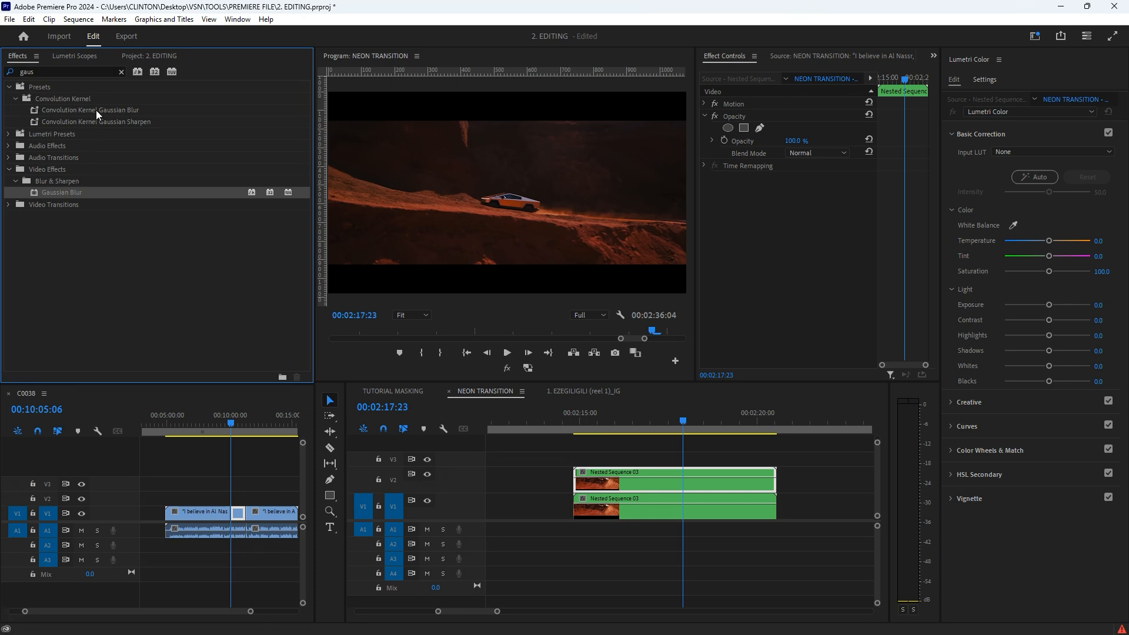
click(122, 71)
click(8, 135)
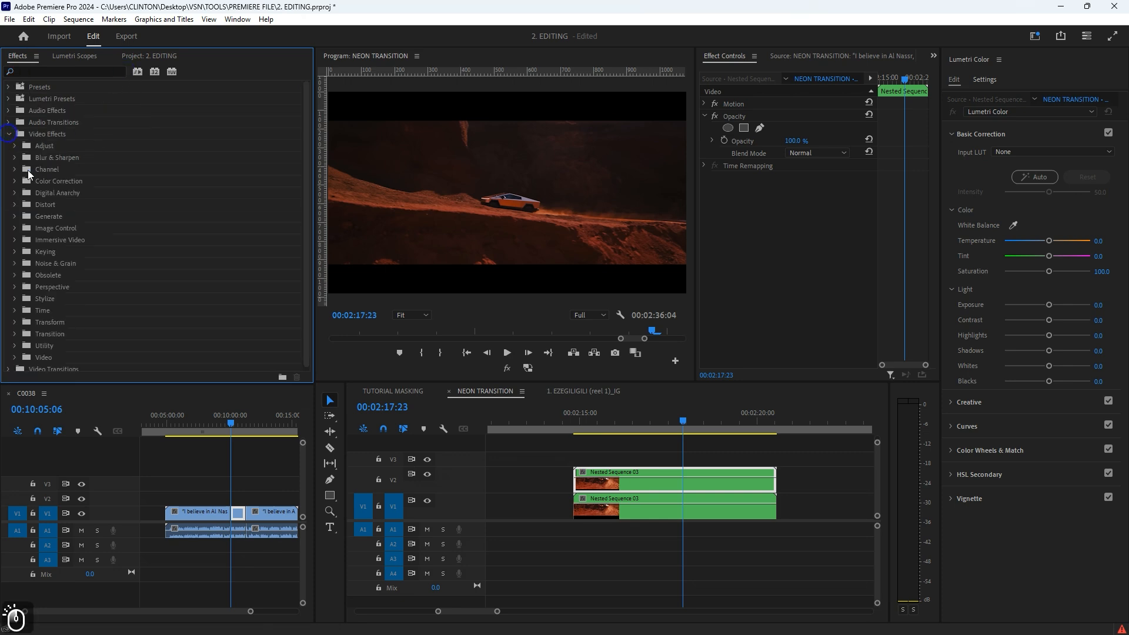
click(16, 300)
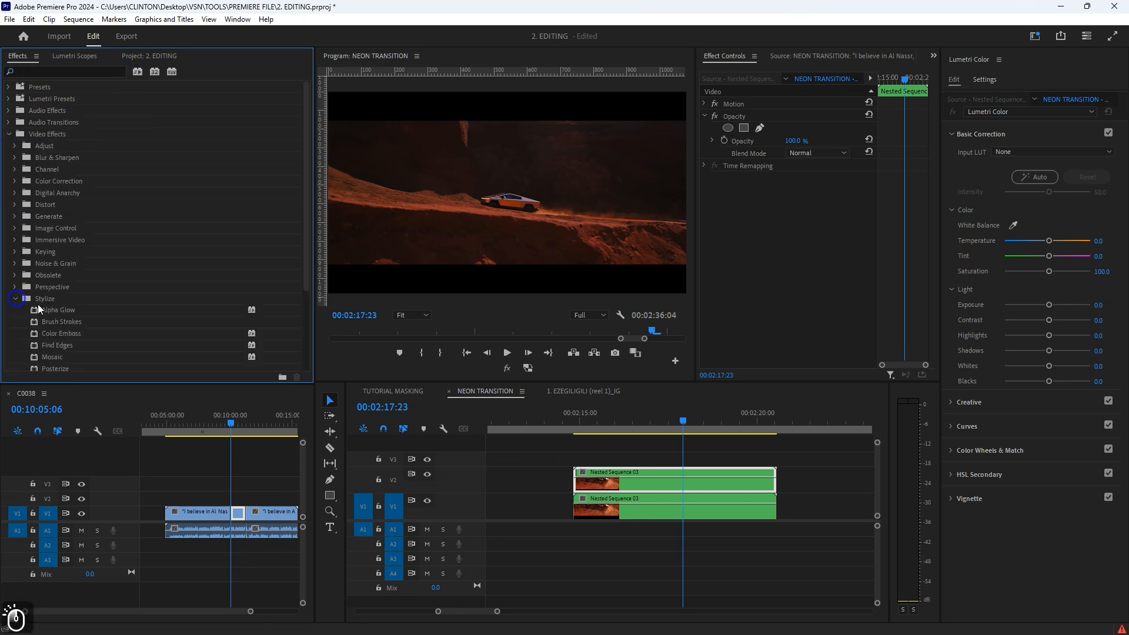
scroll(64, 317, down, 3)
drag(61, 278, 647, 480)
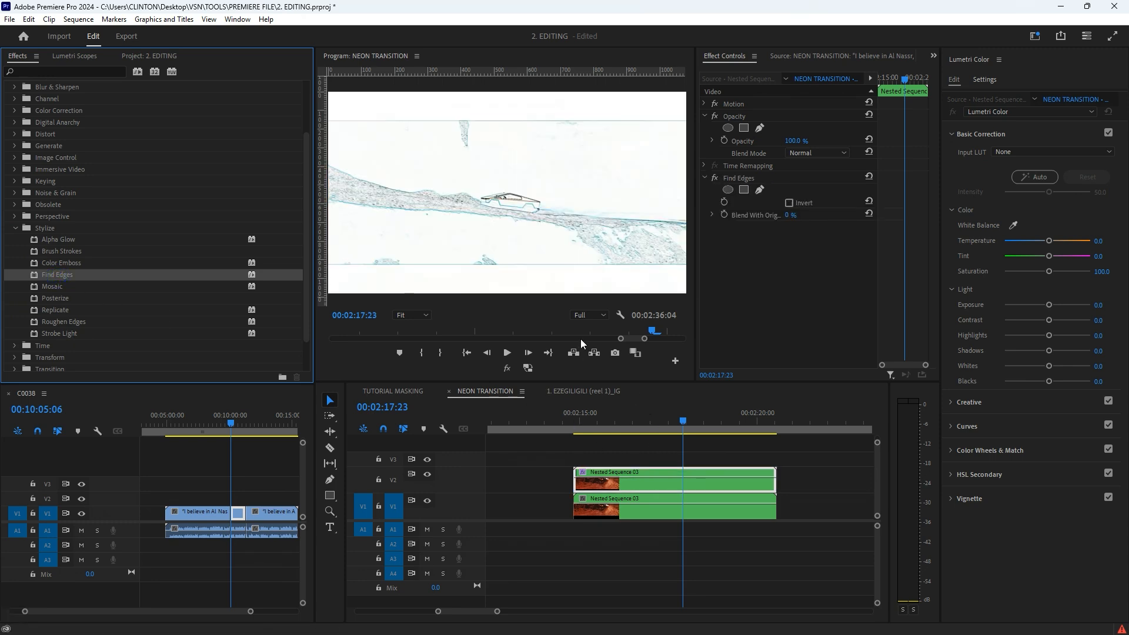
drag(696, 425, 744, 435)
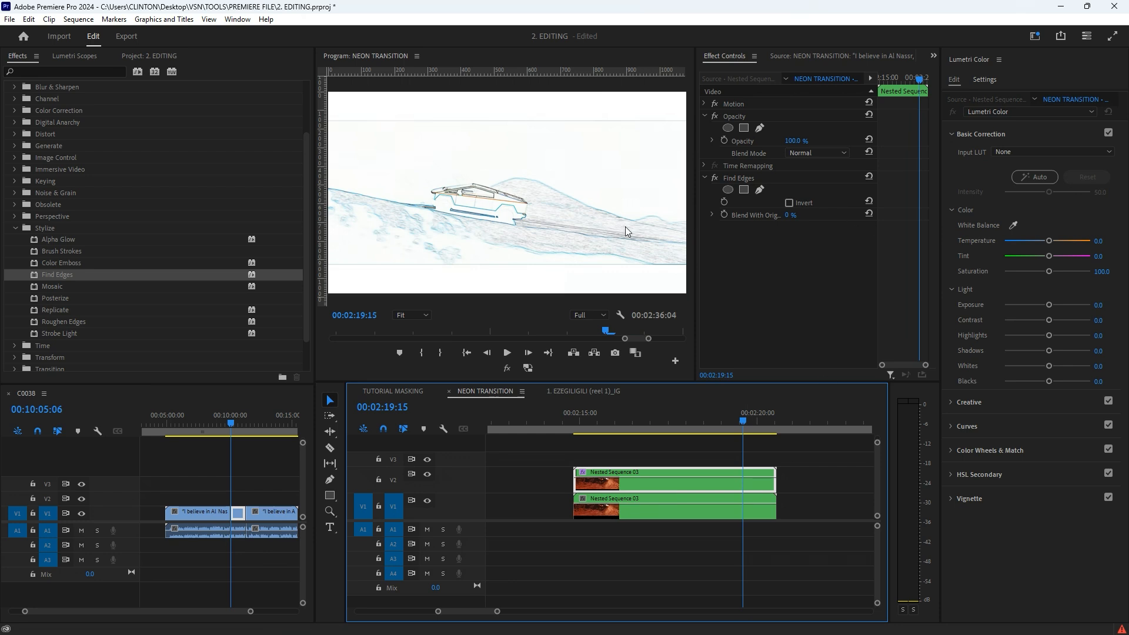
Step: Add a Lumetri Color effect to the V2 clip and place it above Find Edges in the effect order
click(1000, 112)
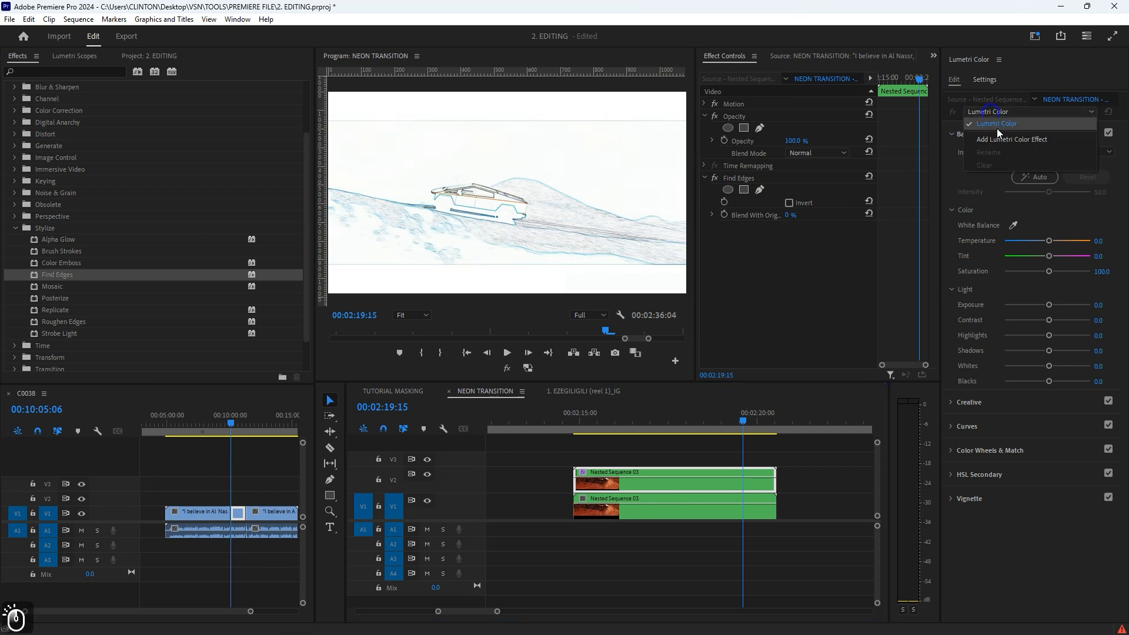
click(1000, 140)
drag(744, 231, 743, 174)
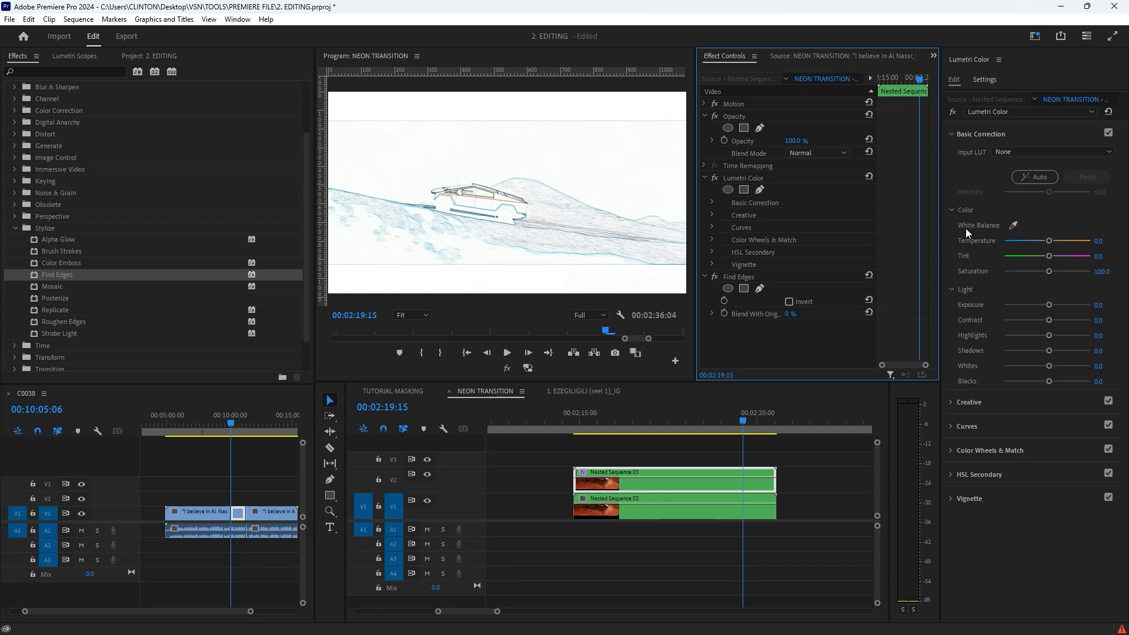
Step: Set the Lumetri contrast to 42.9, lower the highlights slightly, and try blacks at -71.4 before resetting them
mouse_move(1050, 320)
mouse_down()
mouse_move(1072, 321)
mouse_move(1042, 340)
mouse_up()
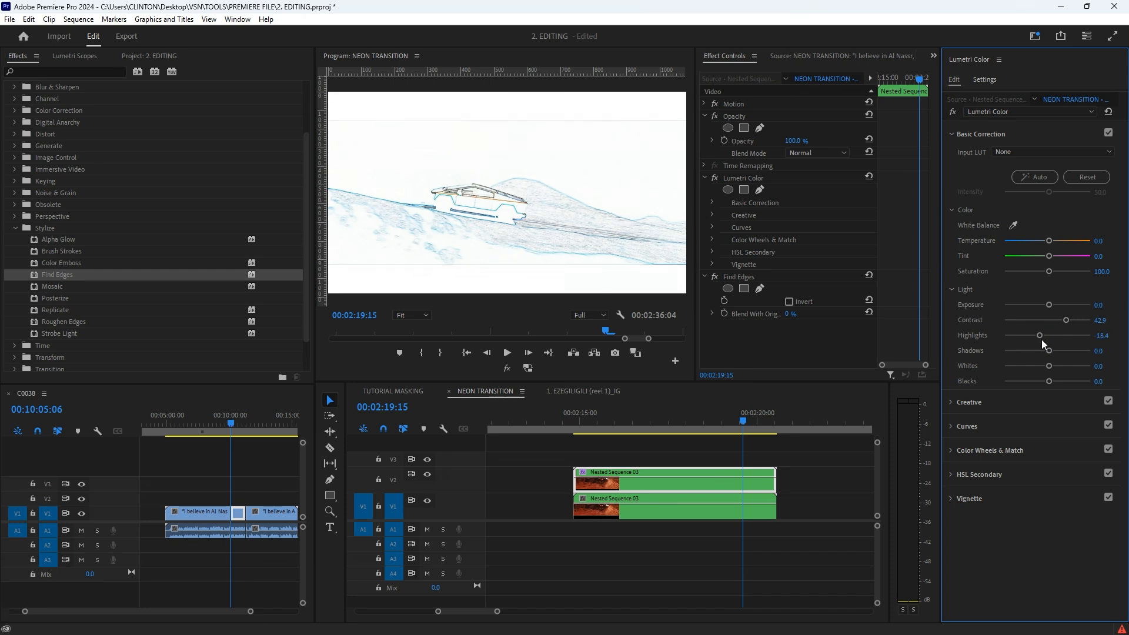
drag(1049, 385, 1016, 374)
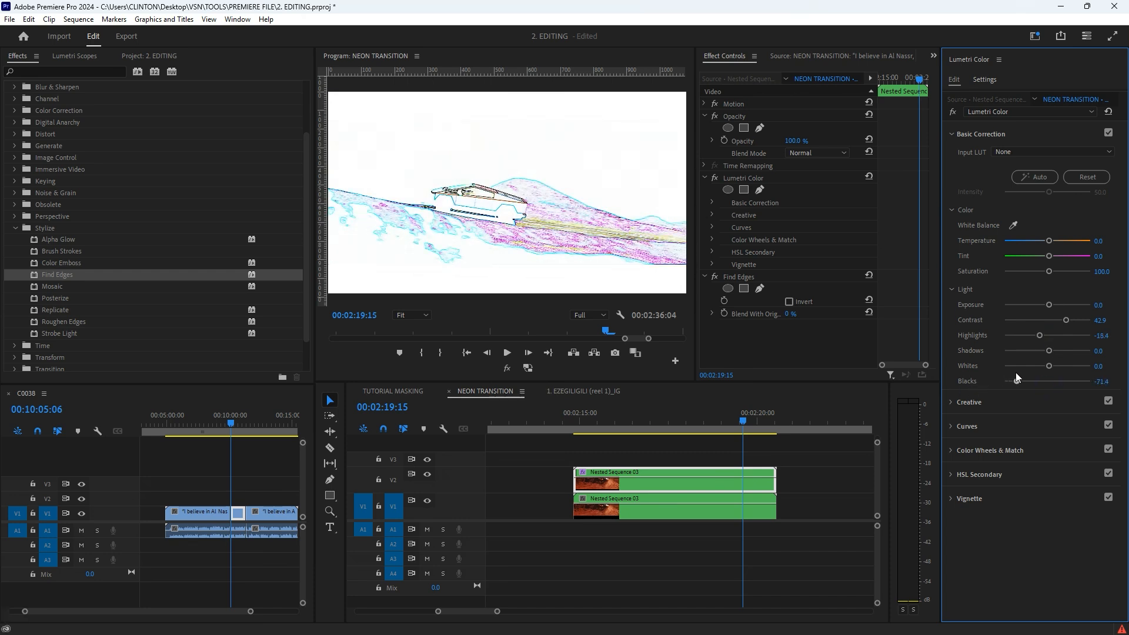
double_click(1017, 381)
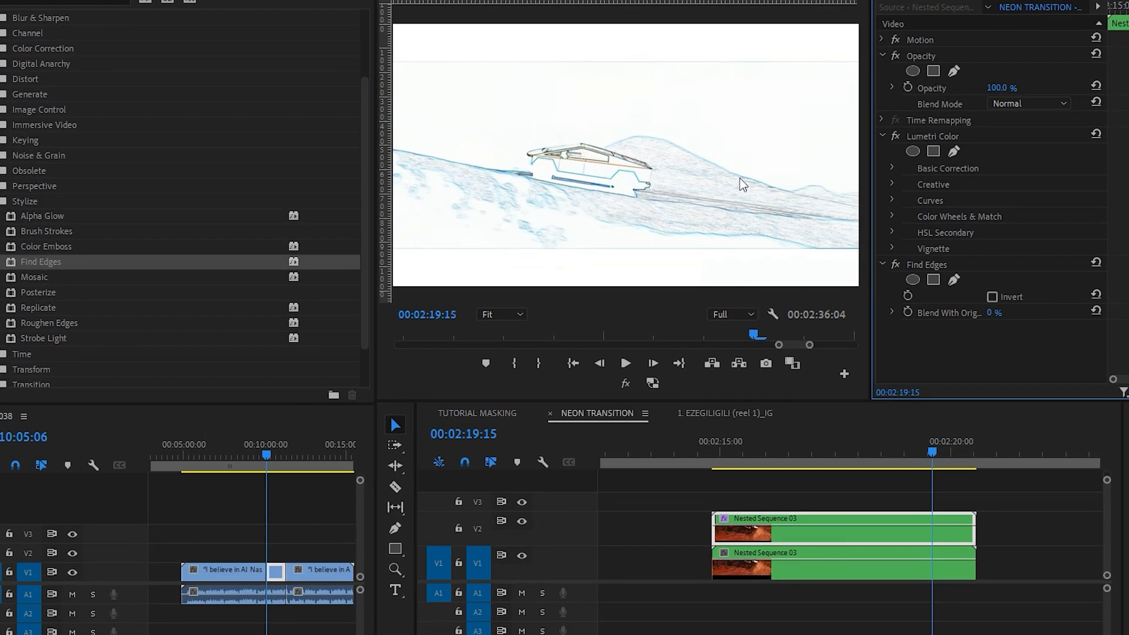
Step: Invert the Find Edges effect on the V2 clip and disable the original clip on V1
click(992, 297)
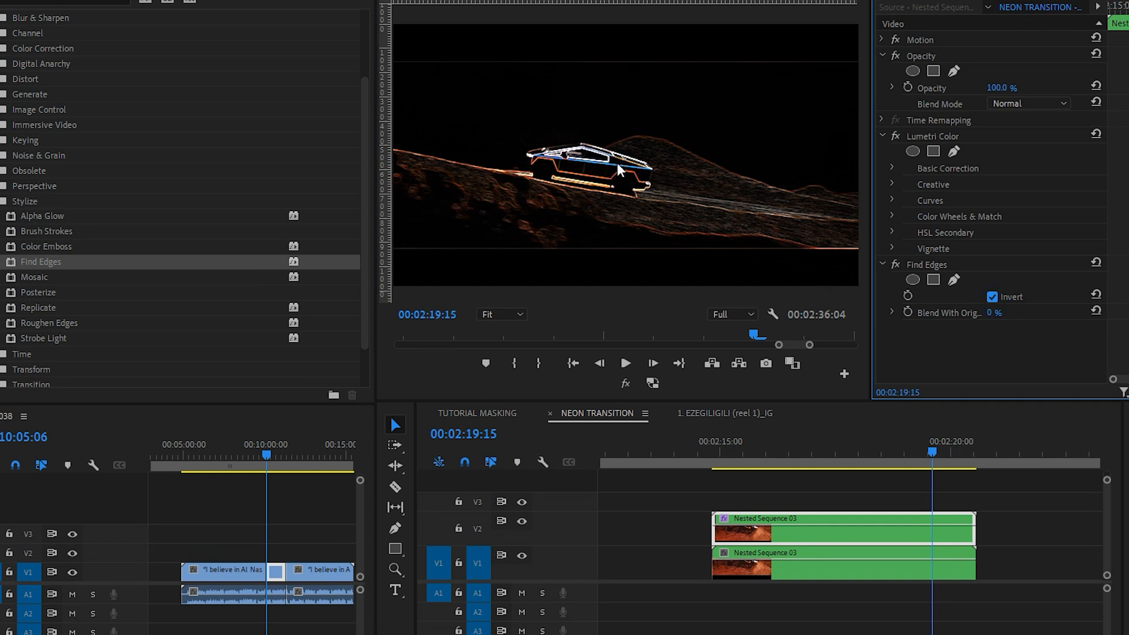
click(774, 561)
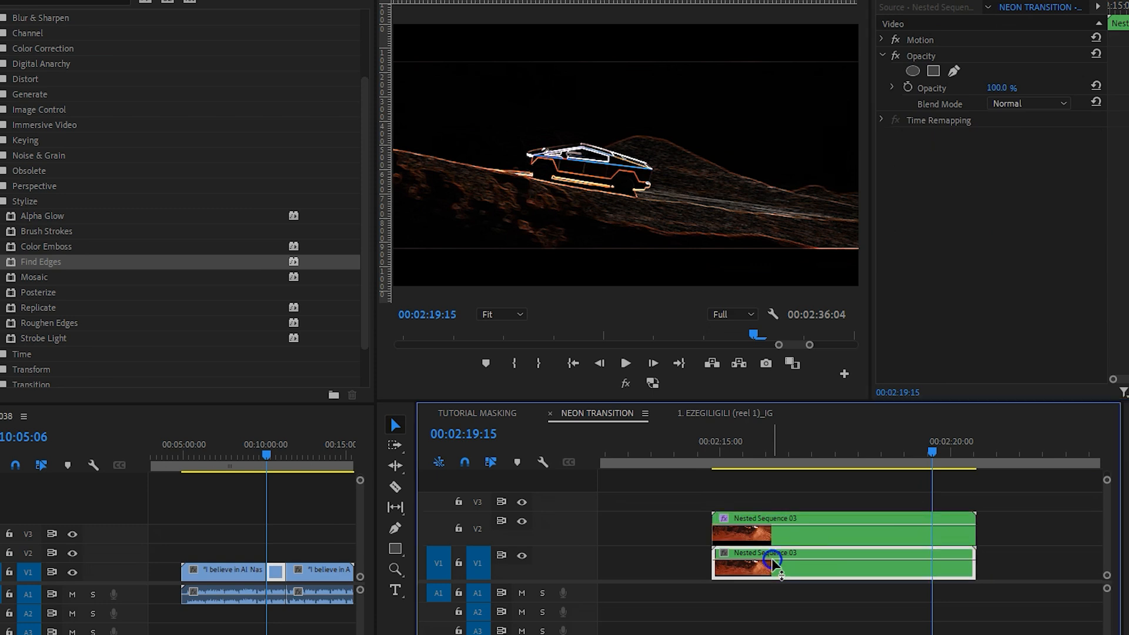
key(shift+e)
Step: Find the Tint effect and apply it to the V2 clip below Find Edges, comparing the image without and with it
click(33, 1)
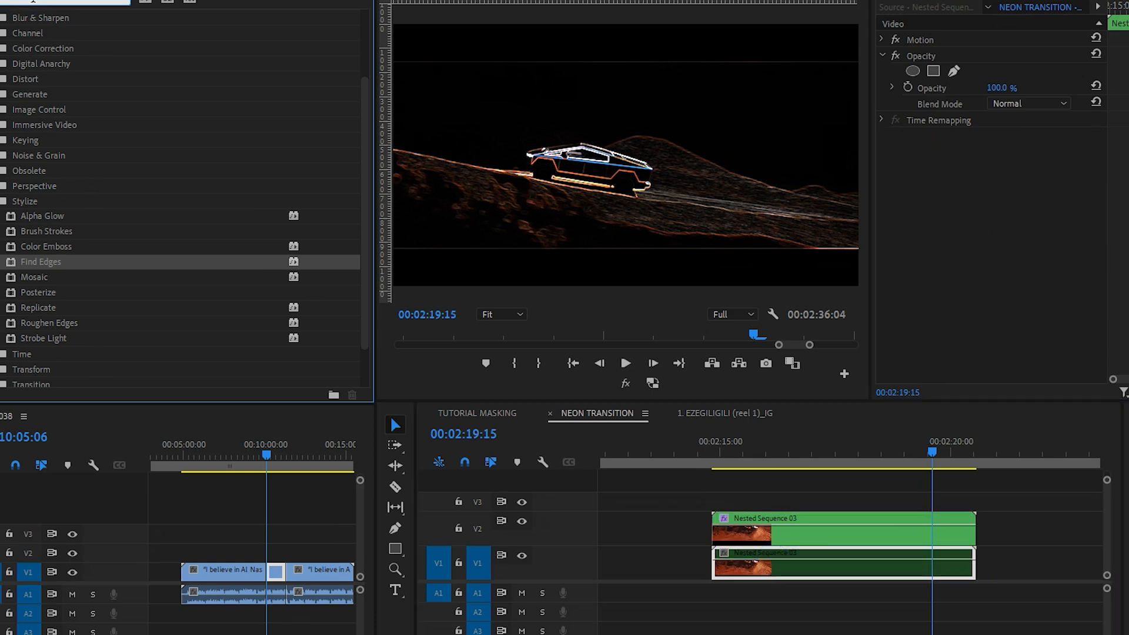
text(tint)
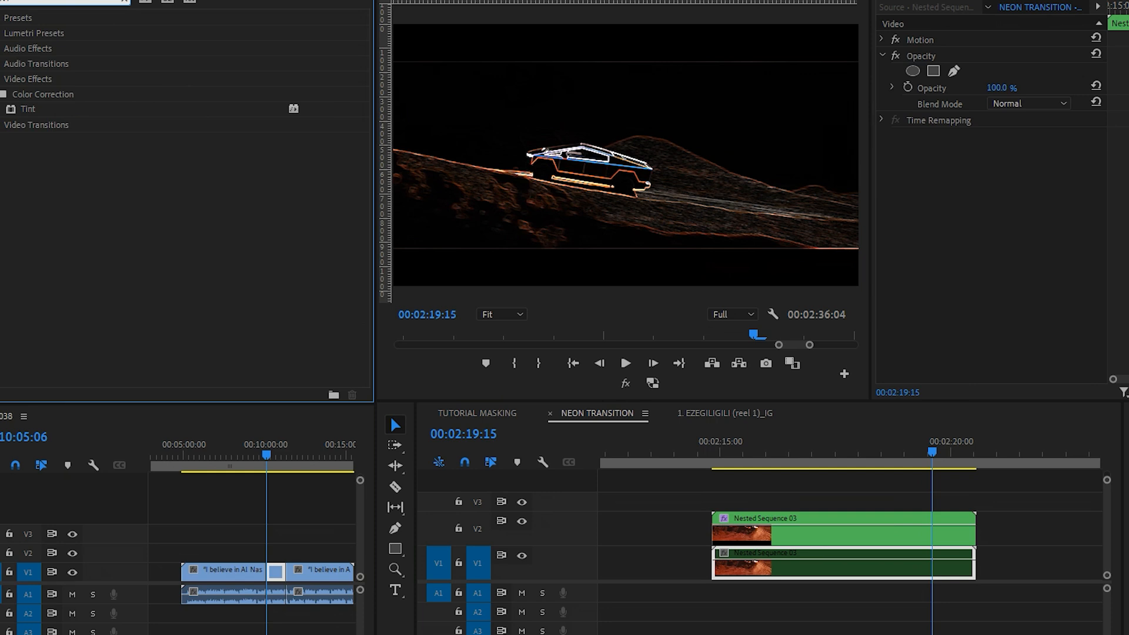
click(26, 110)
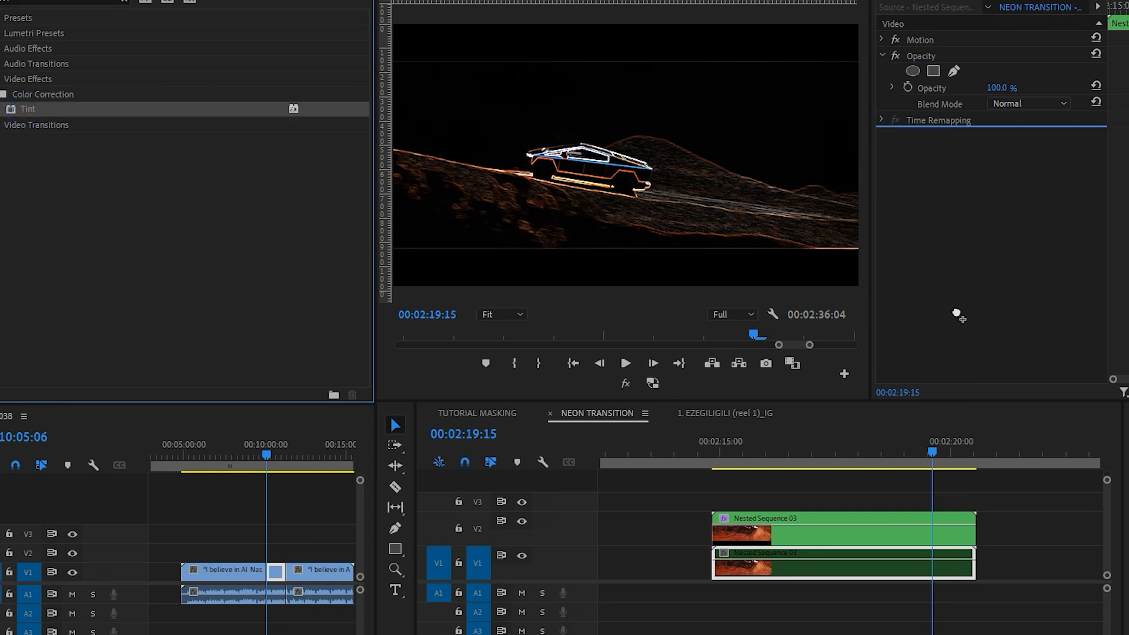
click(867, 521)
drag(47, 109, 912, 313)
scroll(912, 313, down, 2)
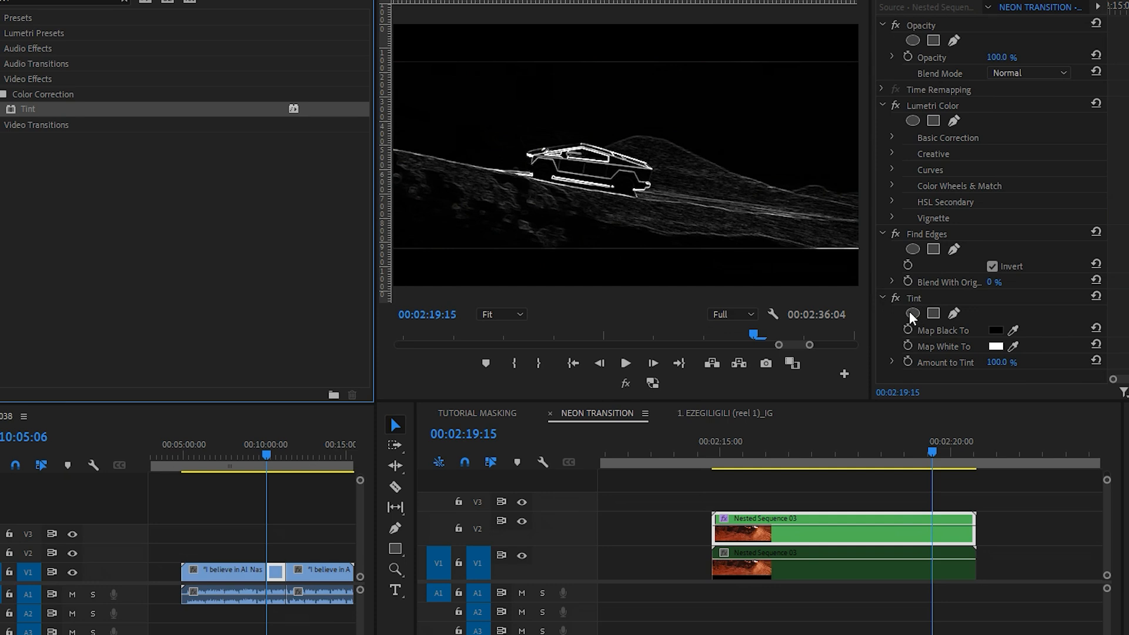
key(ctrl+z)
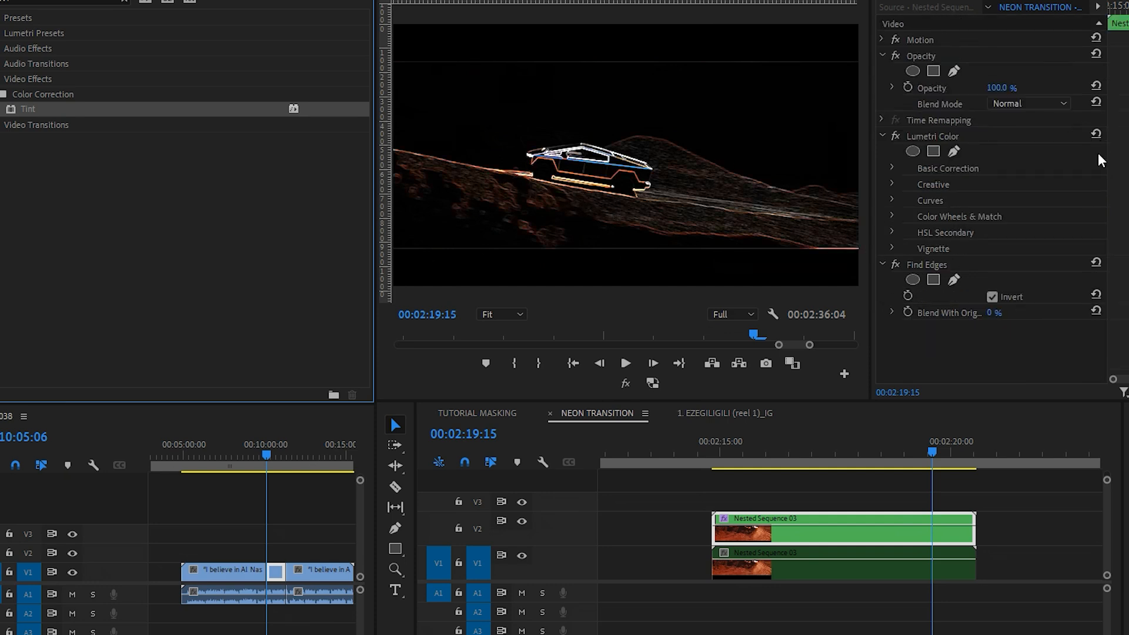
key(ctrl+shift+z)
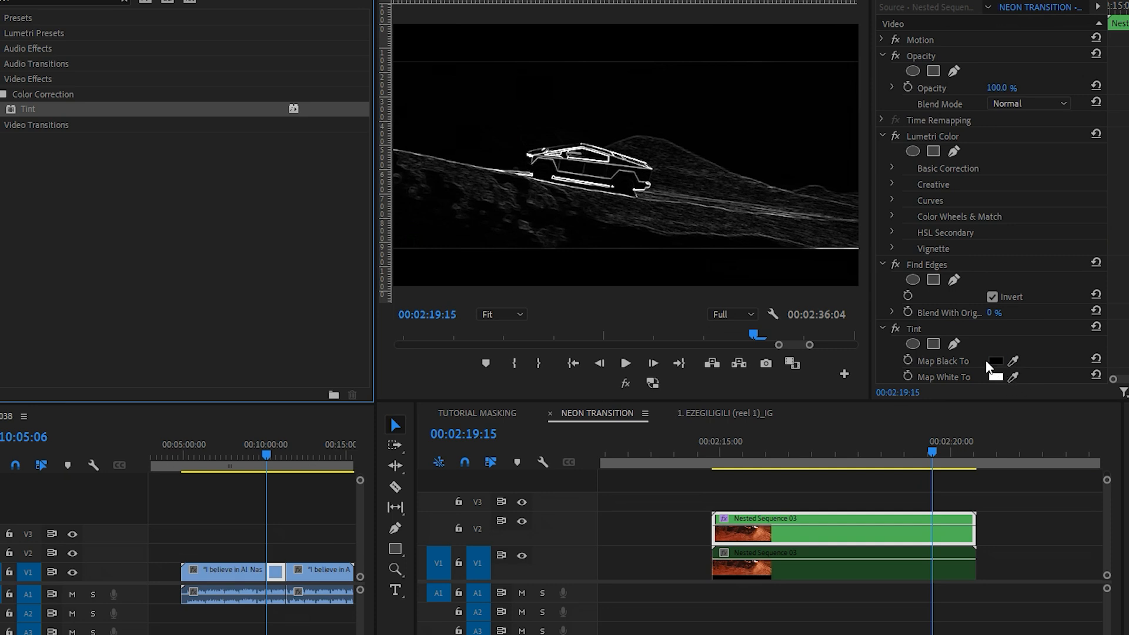
Step: Set the Tint effect's Map White To colour to orange E9813C and preview the outline at 00:02:19:22
scroll(986, 360, down, 3)
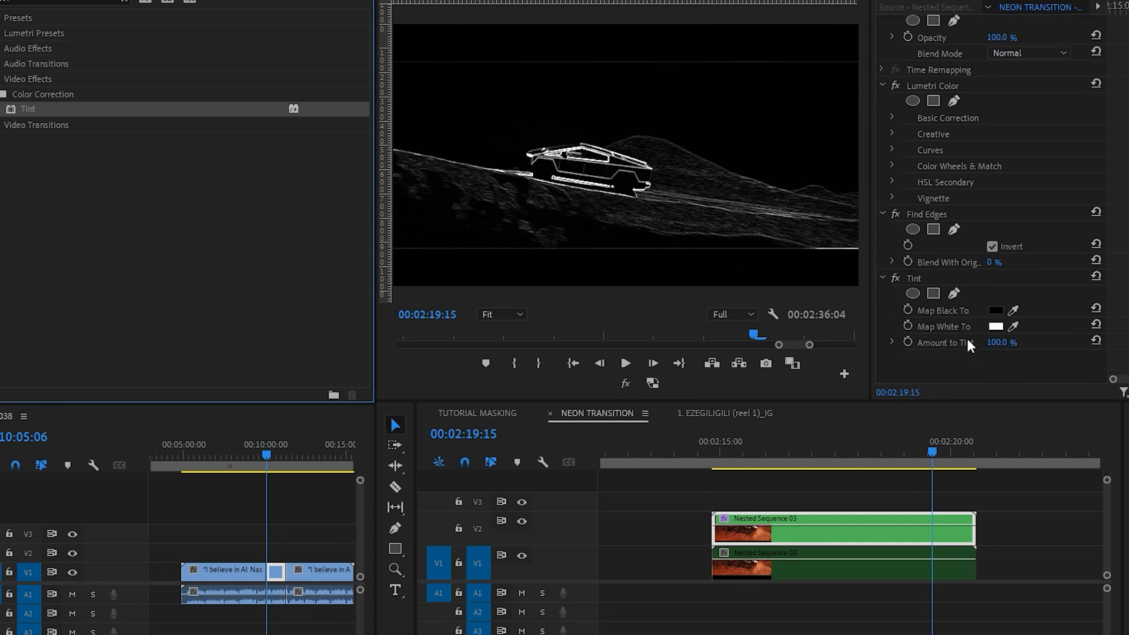
click(995, 327)
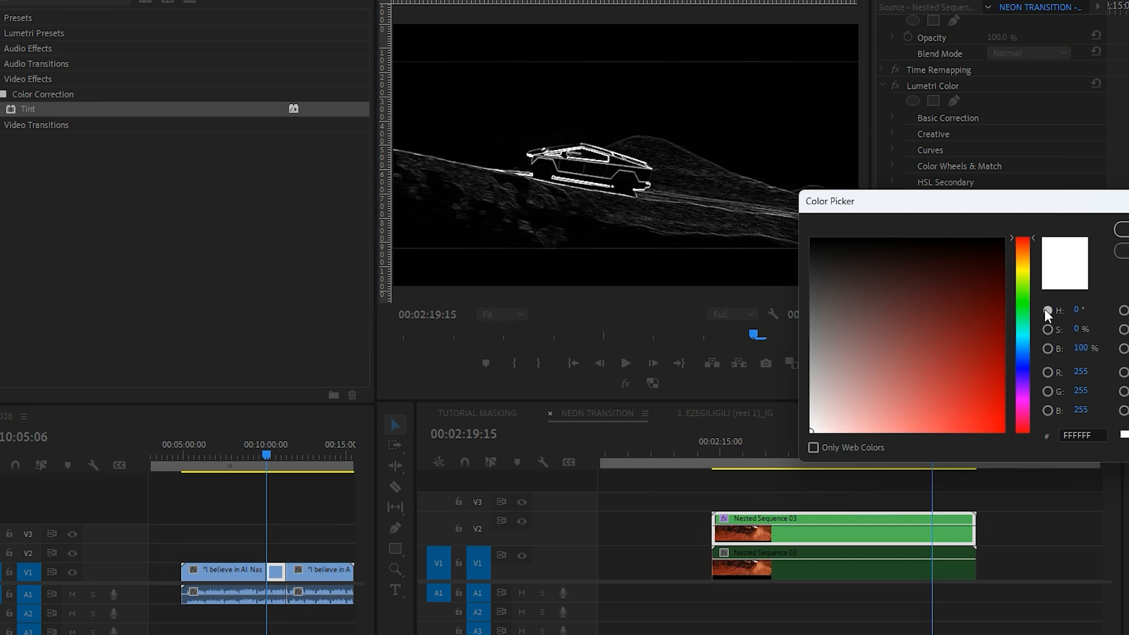
click(1023, 271)
drag(1019, 294, 1054, 247)
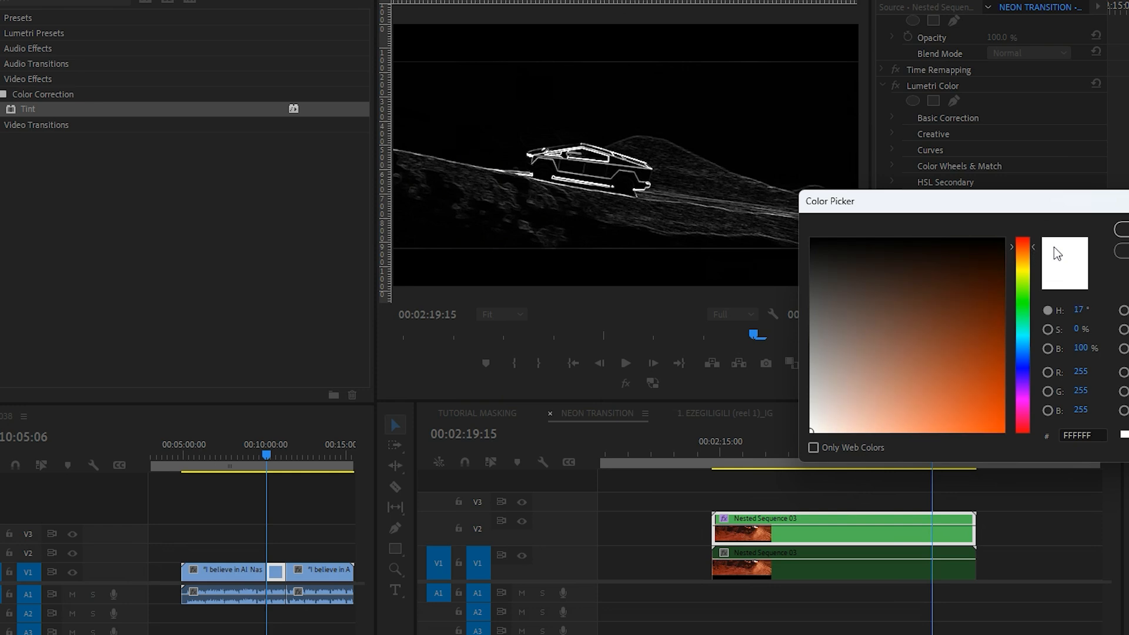
click(1028, 252)
drag(984, 318, 953, 415)
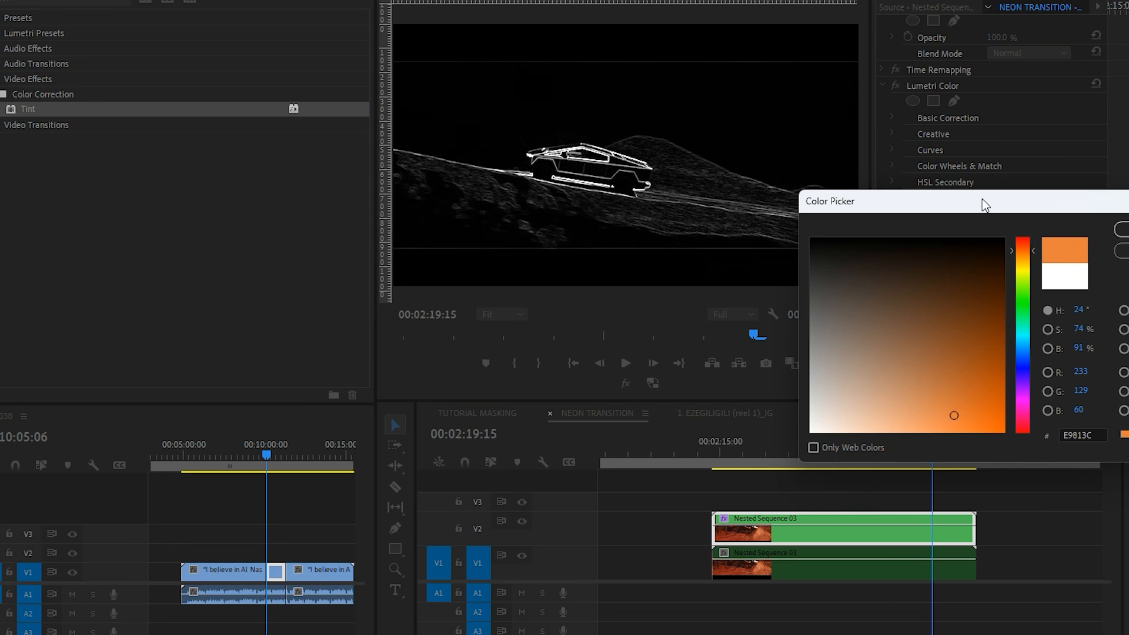
drag(978, 201, 994, 117)
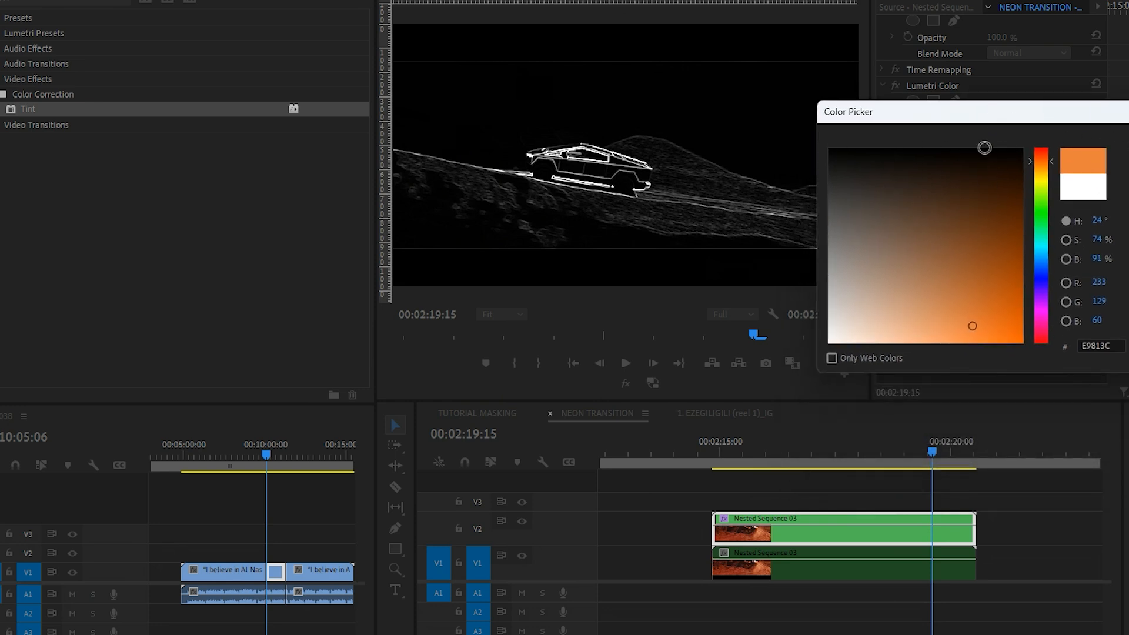
key(Return)
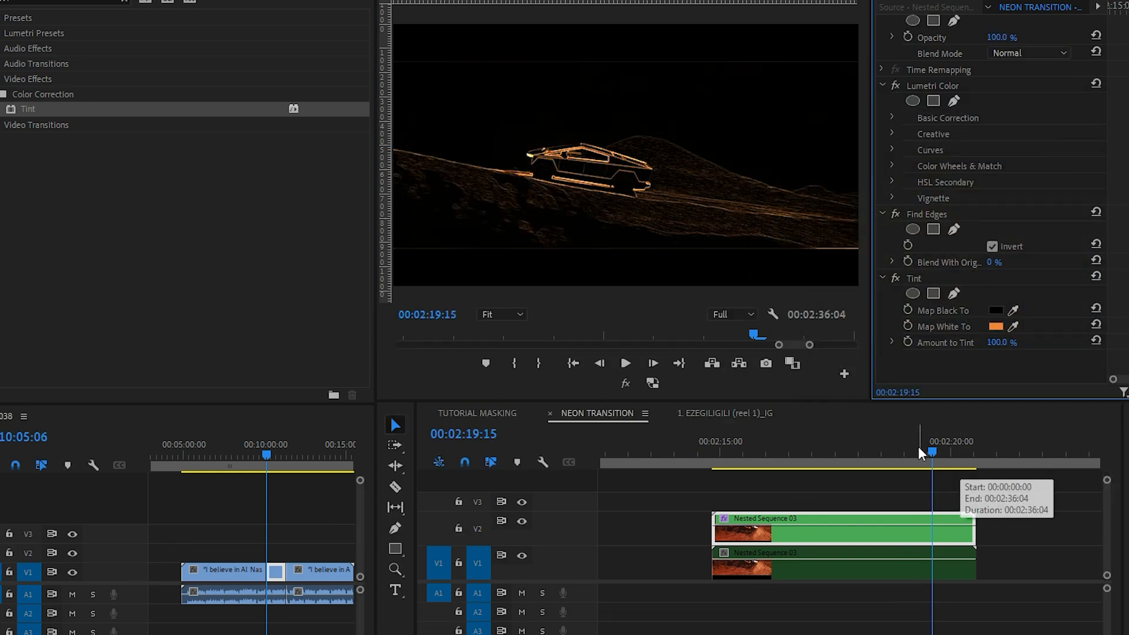
drag(920, 448, 944, 439)
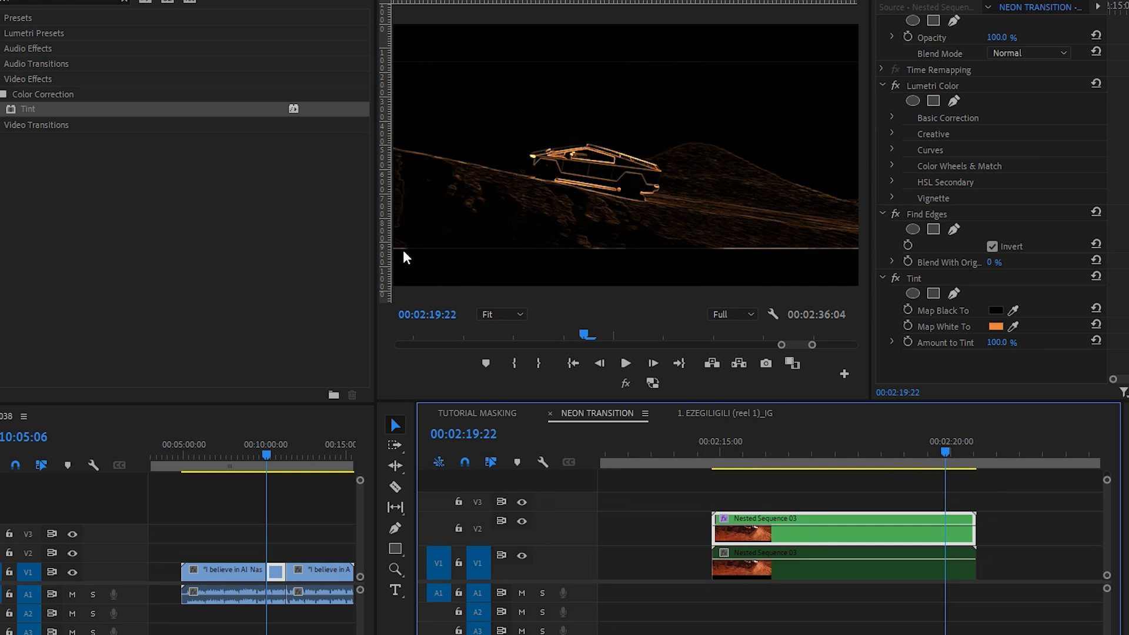
Step: Find the VR Glow effect and apply it to the V2 clip below Tint
click(41, 3)
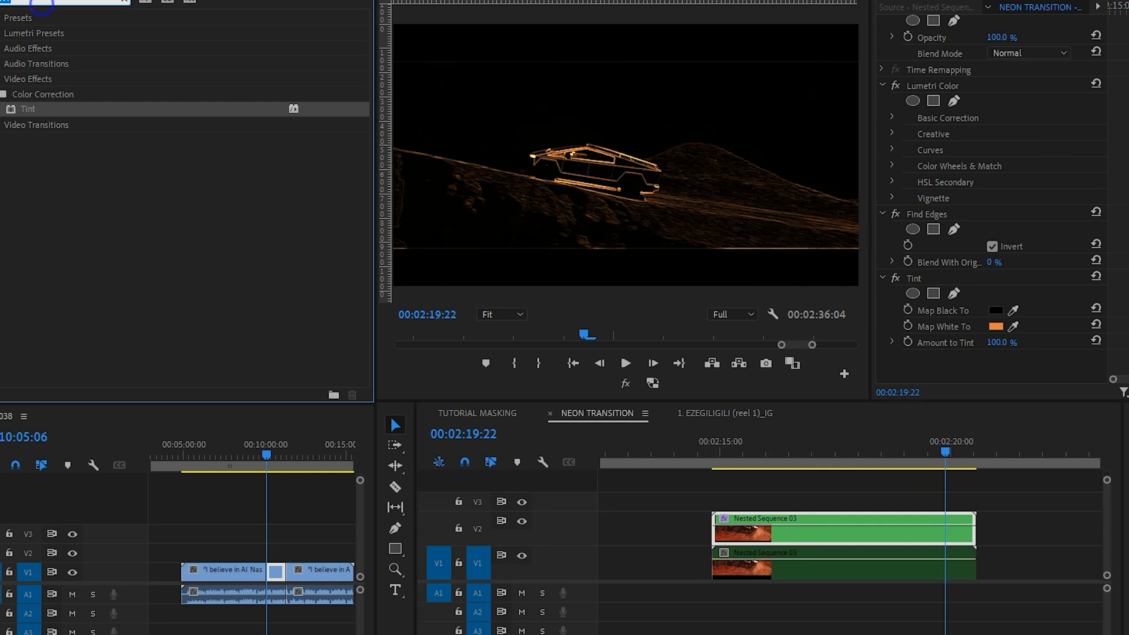
text(glow)
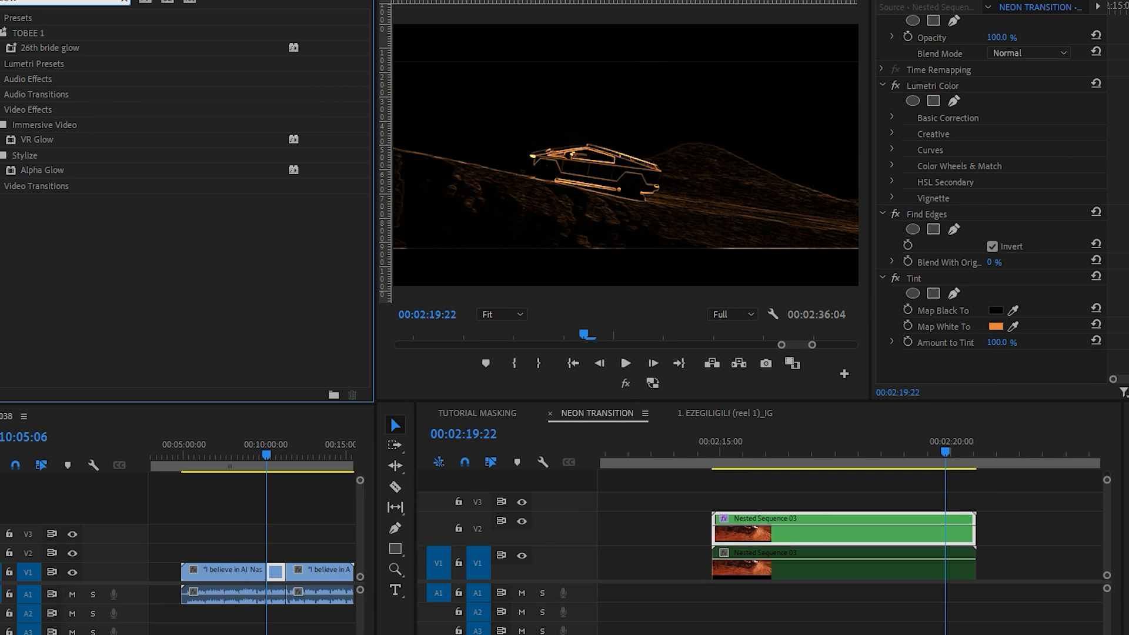
drag(17, 142, 930, 326)
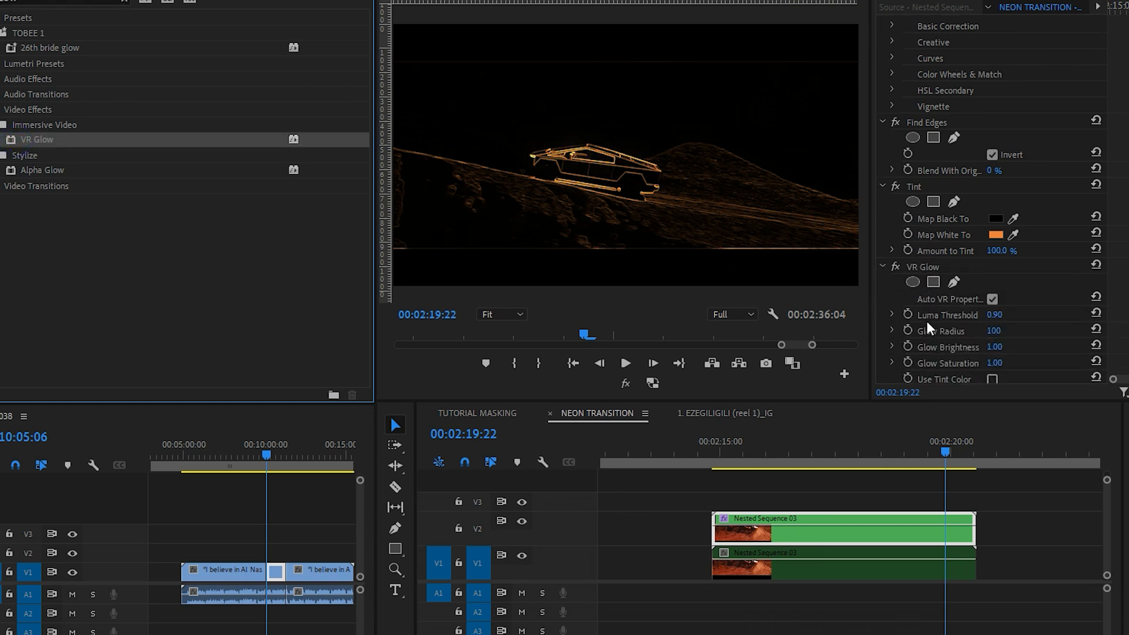
click(938, 239)
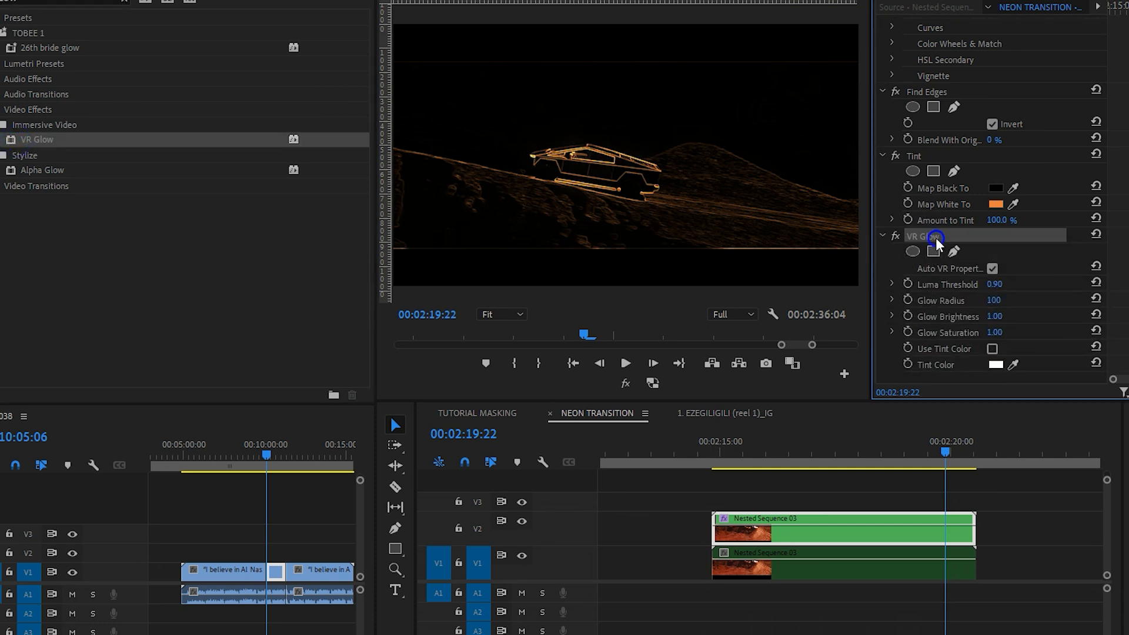
Step: Set the VR Glow radius to 135, the glow brightness to 4.00 and the luma threshold to 0.30
scroll(951, 305, down, 1)
drag(998, 283, 1005, 280)
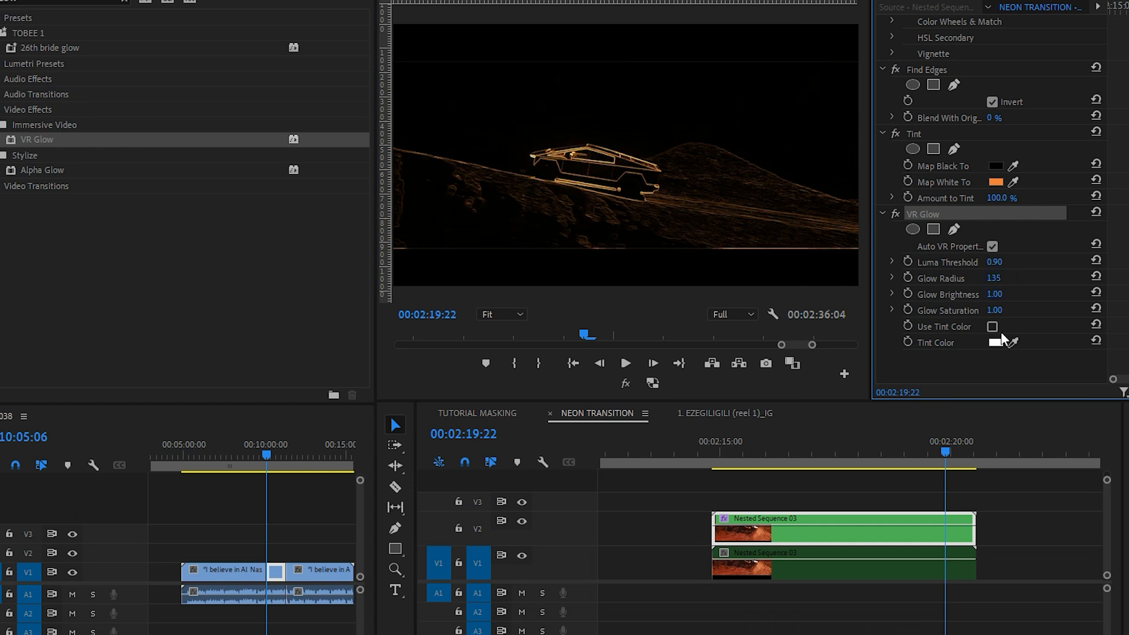
drag(997, 296, 971, 262)
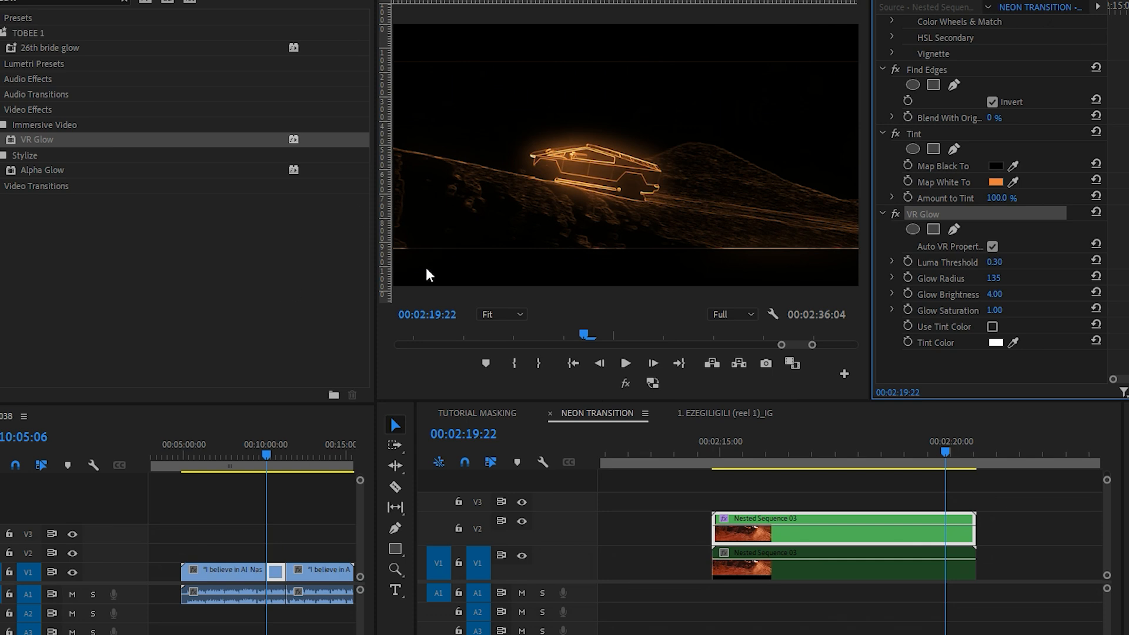
Step: Find the Gaussian Blur effect and apply it to the V2 clip below VR Glow
click(29, 2)
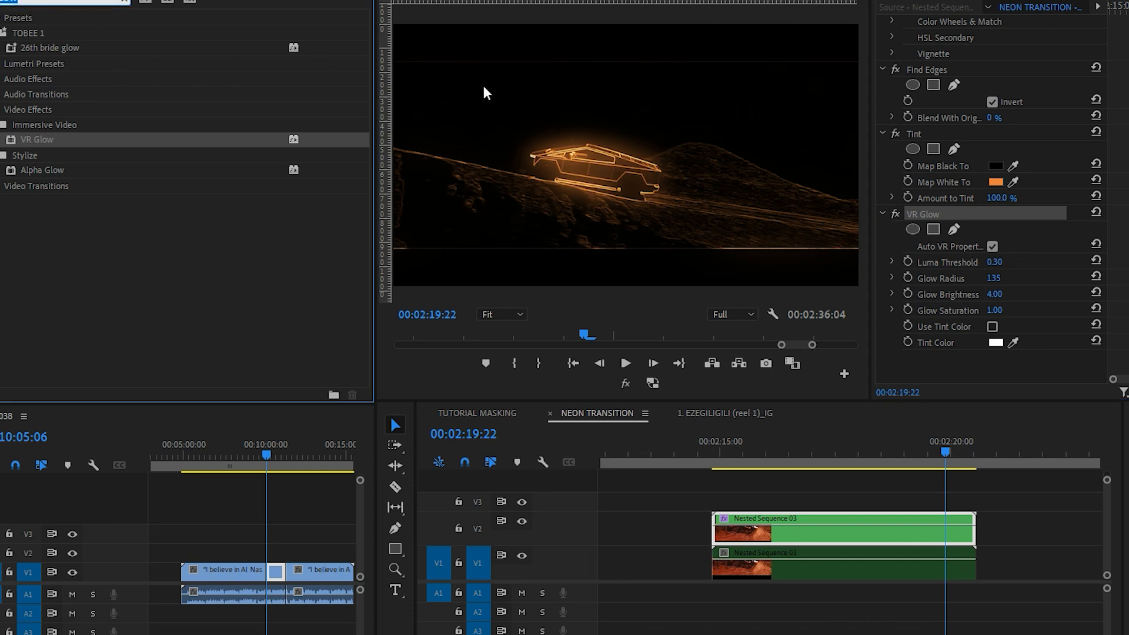
click(943, 362)
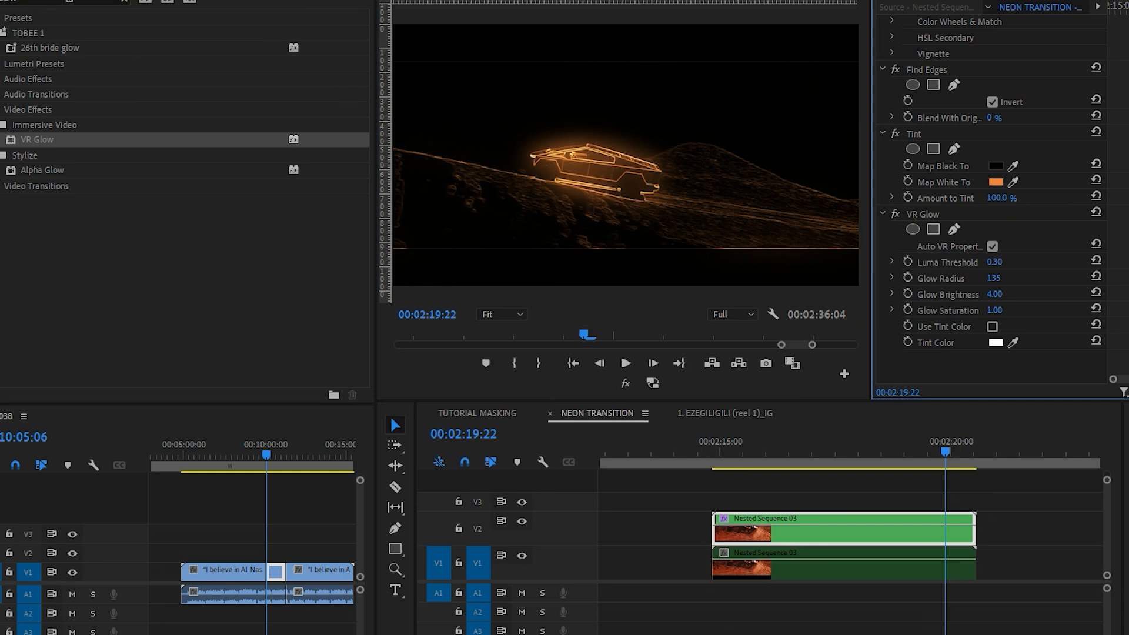
click(127, 2)
click(72, 2)
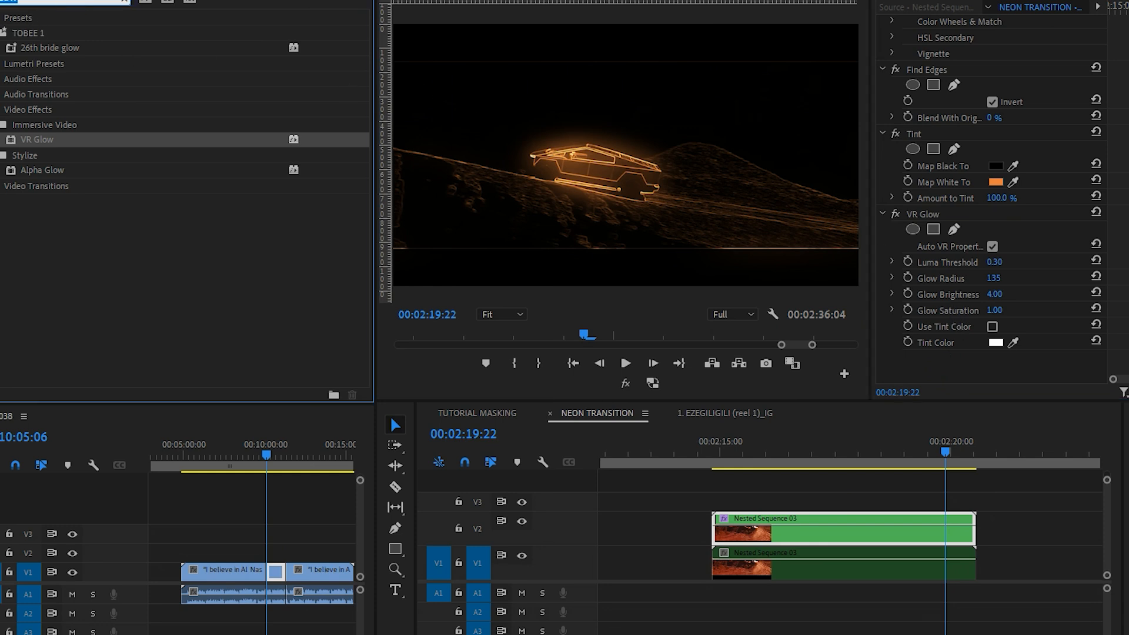
text(gauss)
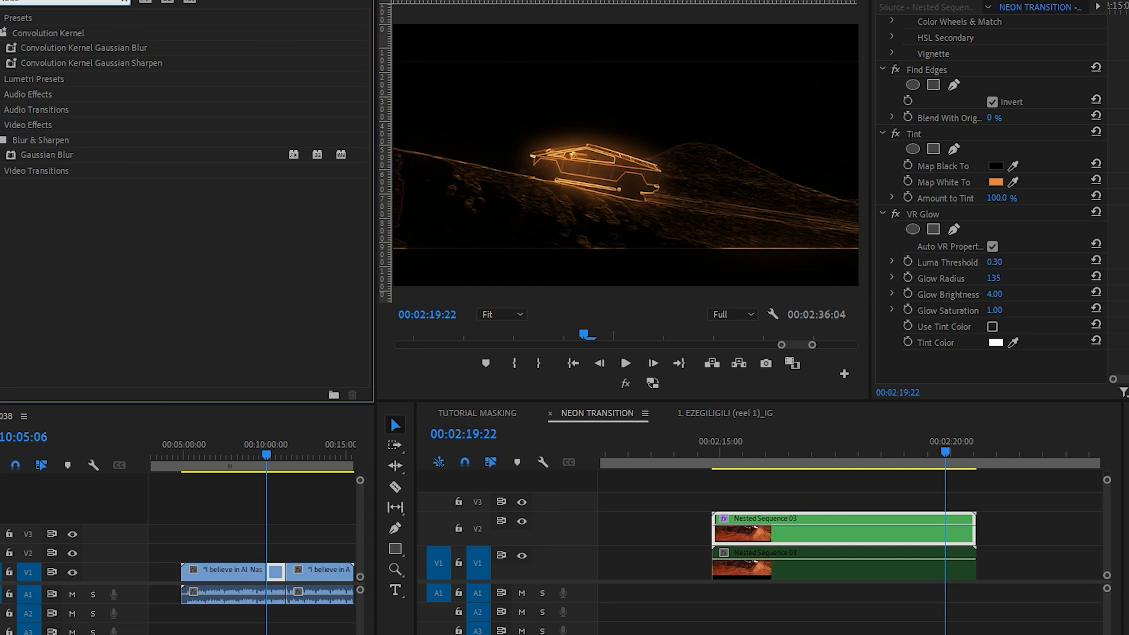
drag(47, 154, 942, 341)
Step: Adjust the Gaussian Blur blurriness, trying 4.0 and 12.0 before lowering it again, and preview the clip from its start to 00:02:18:06
drag(993, 310, 991, 310)
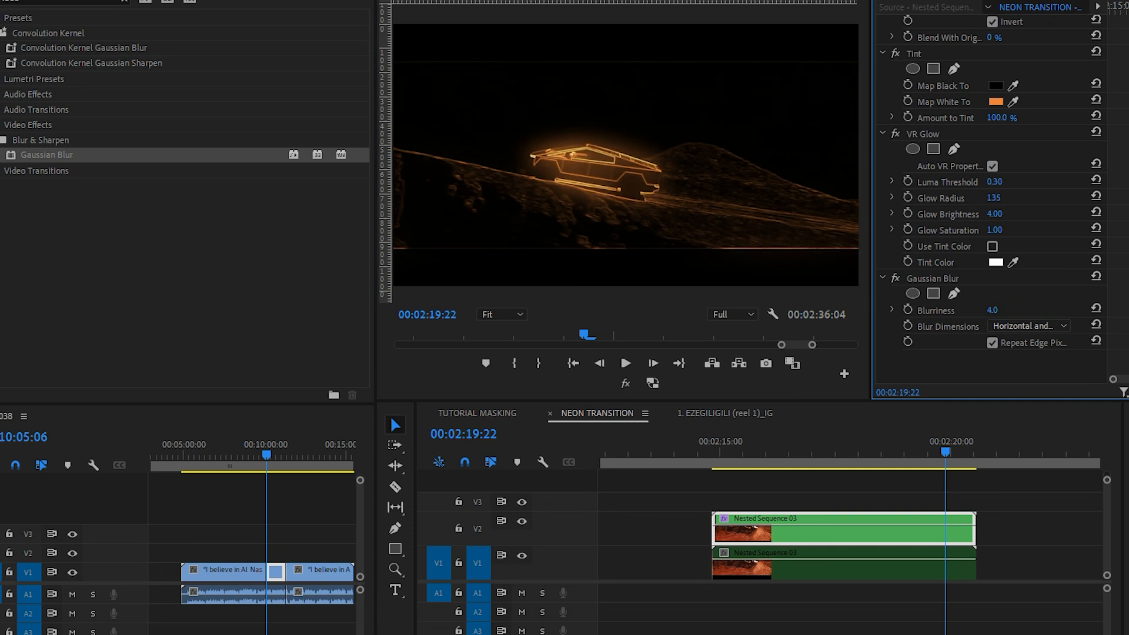
click(971, 278)
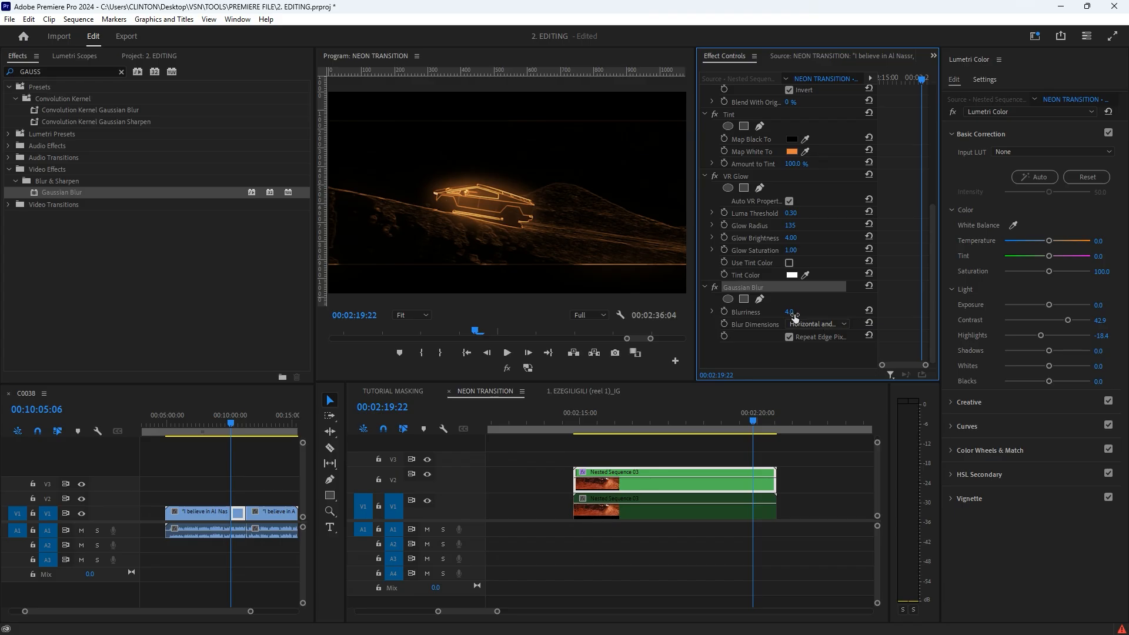
drag(794, 316, 802, 312)
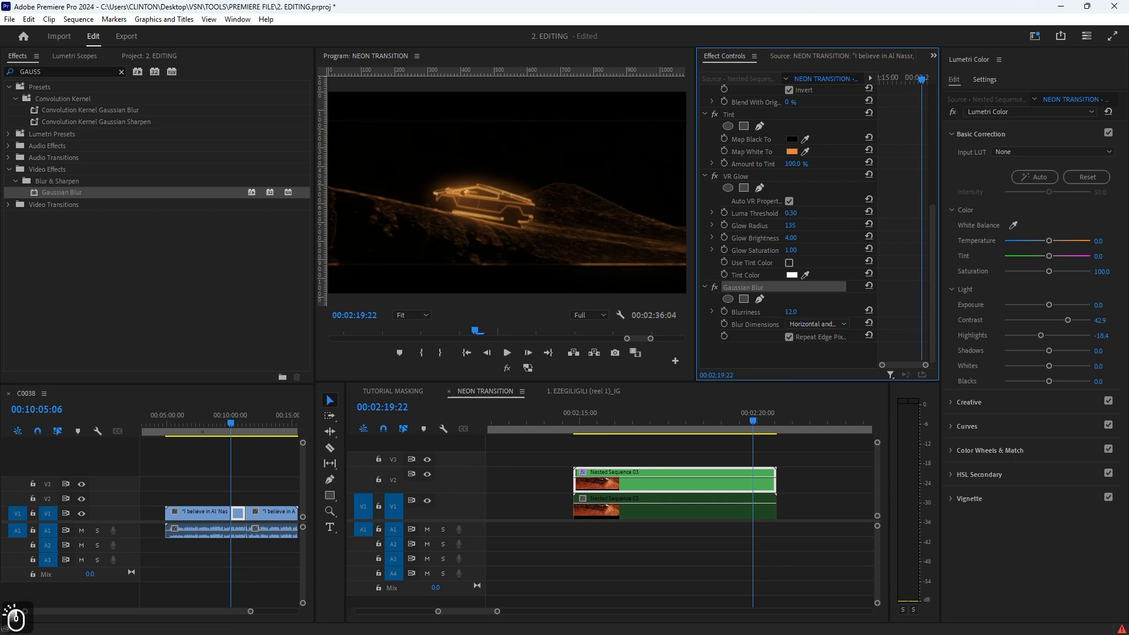
drag(795, 316, 767, 317)
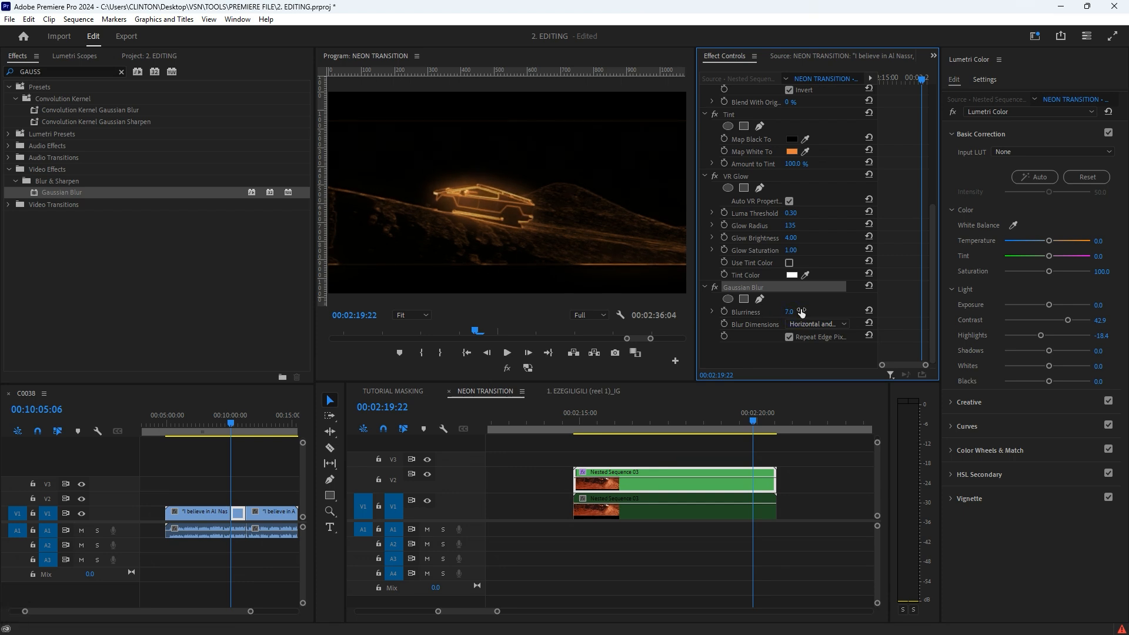
scroll(737, 255, up, 5)
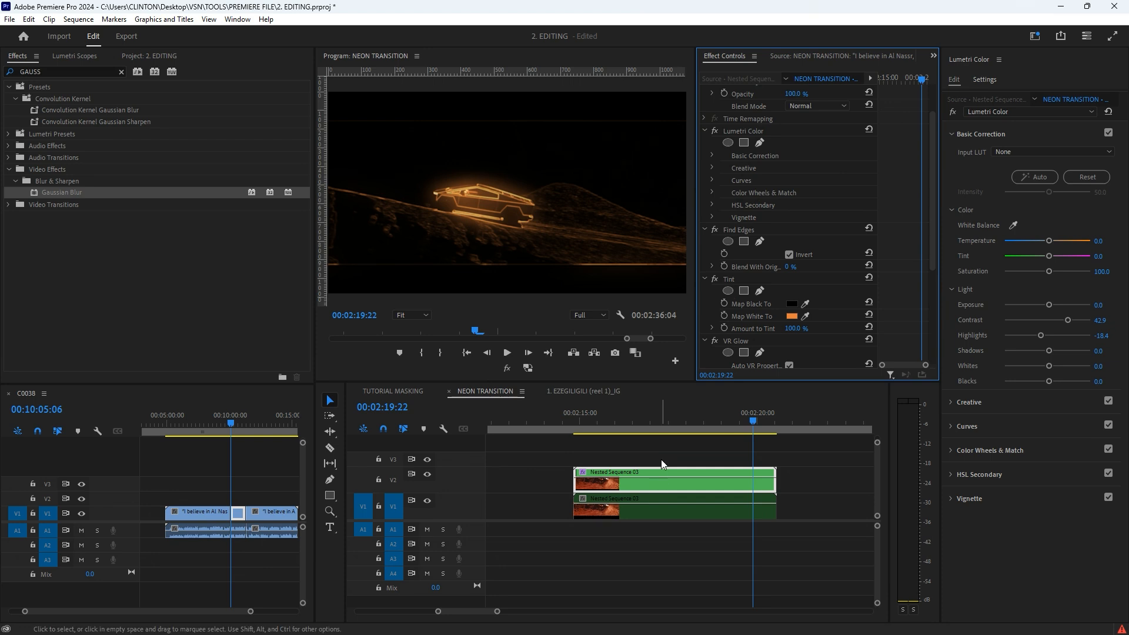
click(585, 421)
drag(585, 420, 696, 425)
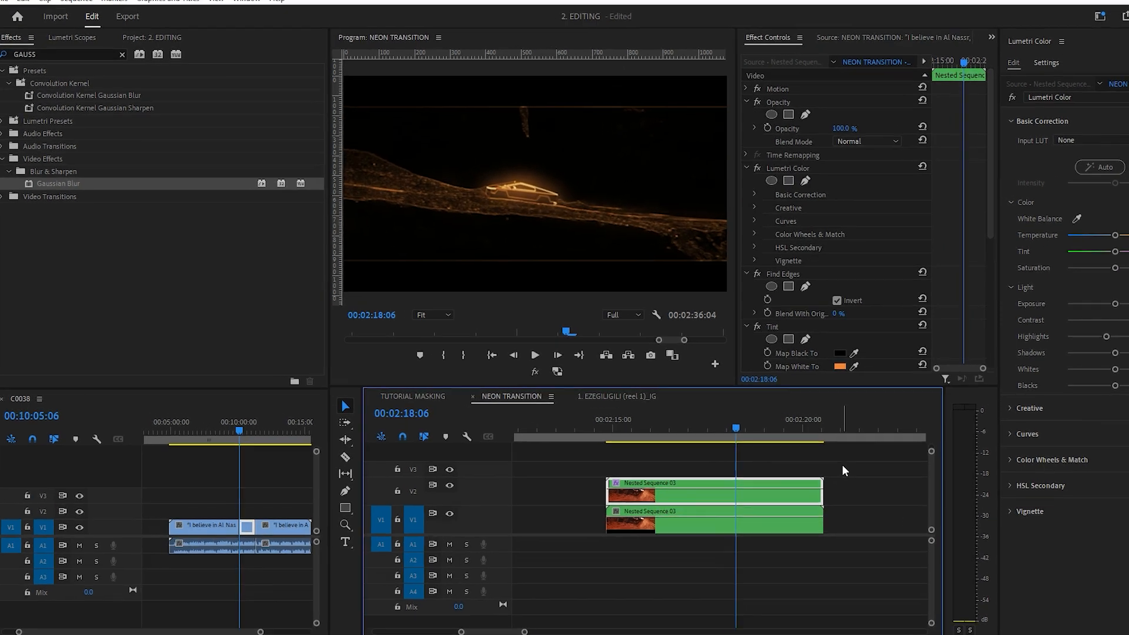
Step: Re-enable the original clip on V1 and set the V2 clip's blend mode to Screen
click(797, 461)
drag(1014, 478, 906, 526)
click(973, 55)
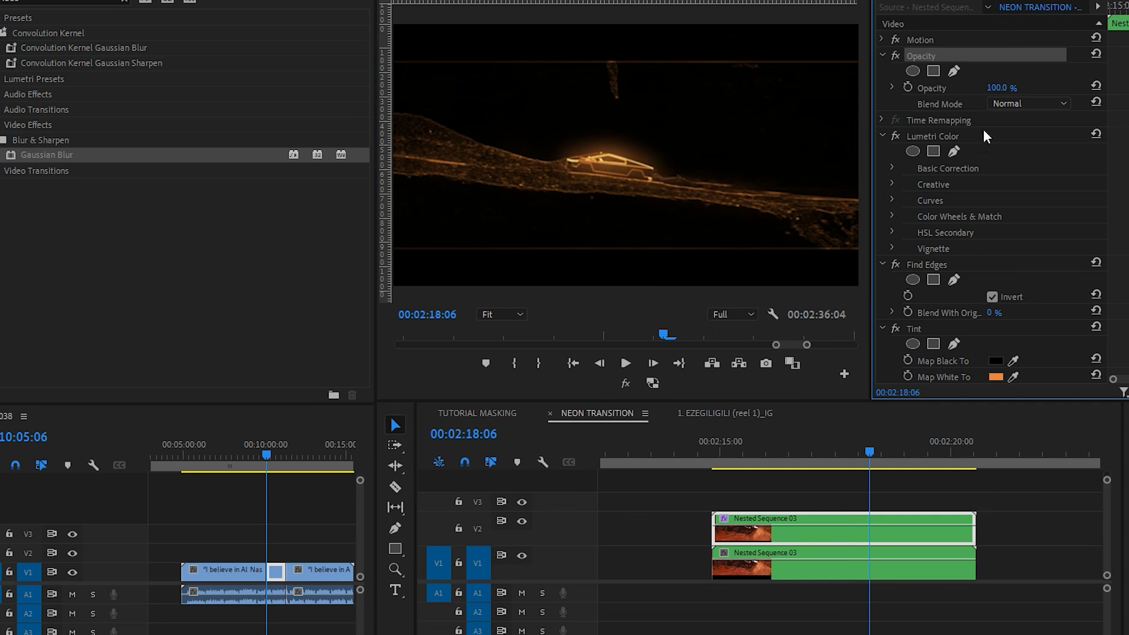
click(993, 104)
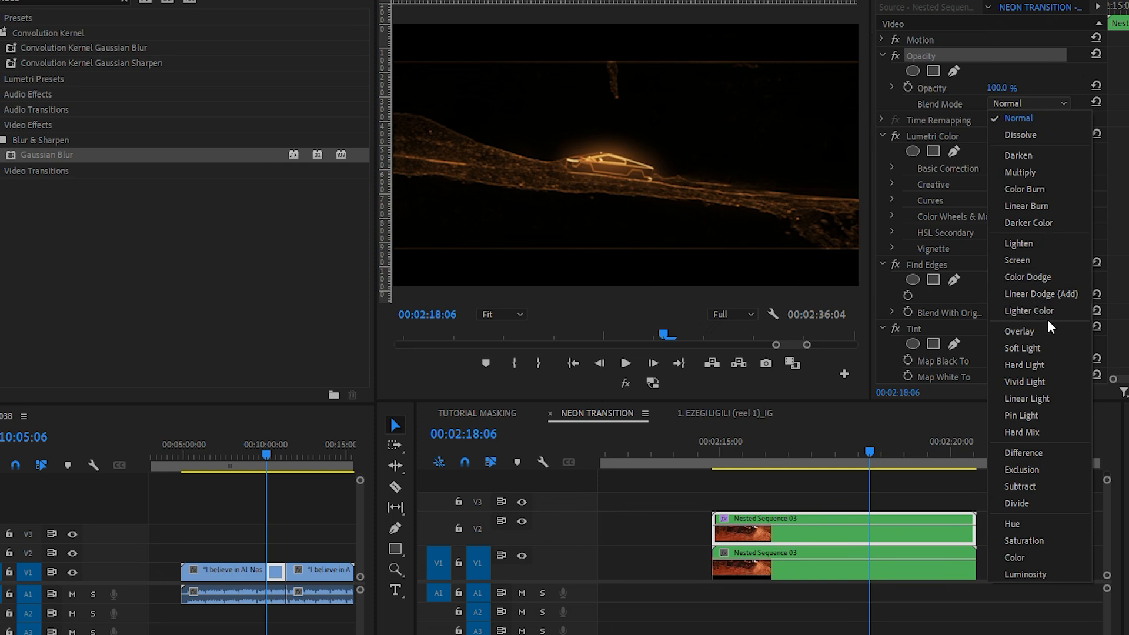
click(1036, 254)
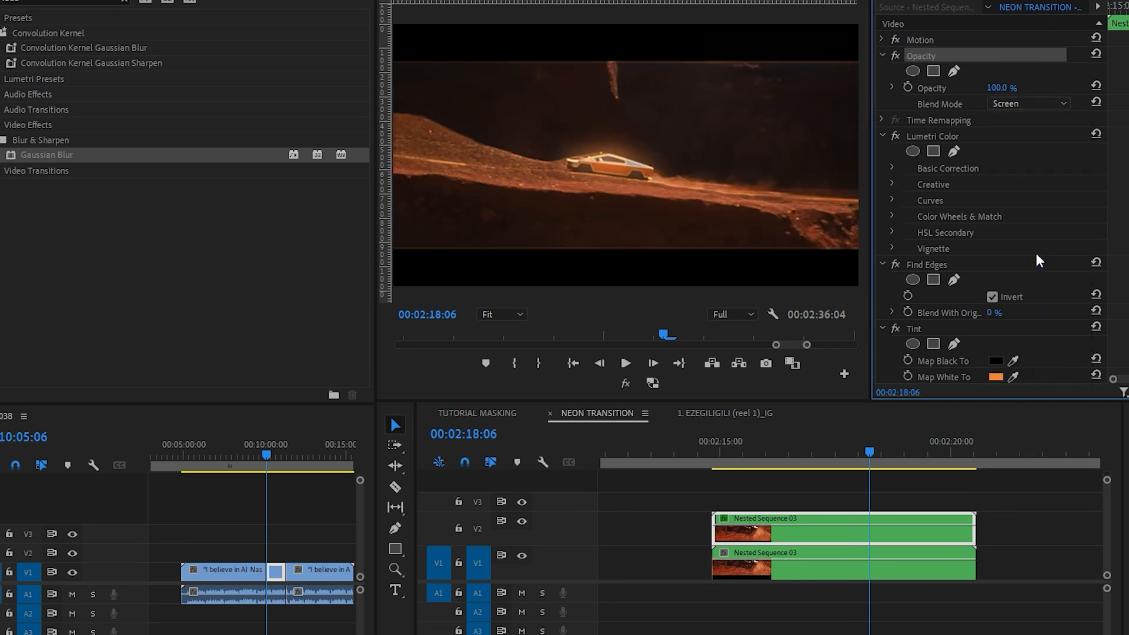
click(1029, 104)
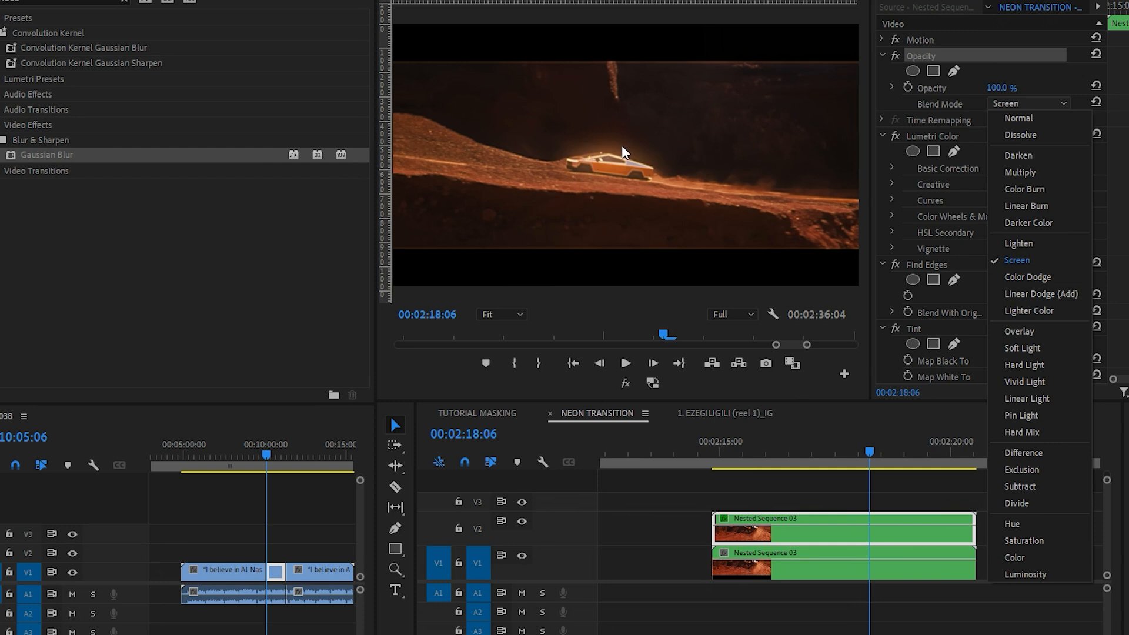
click(1003, 63)
Step: At 00:02:19:07, move the V2 clip's anchor point onto the car at 709.4, 585.7
drag(802, 447, 920, 453)
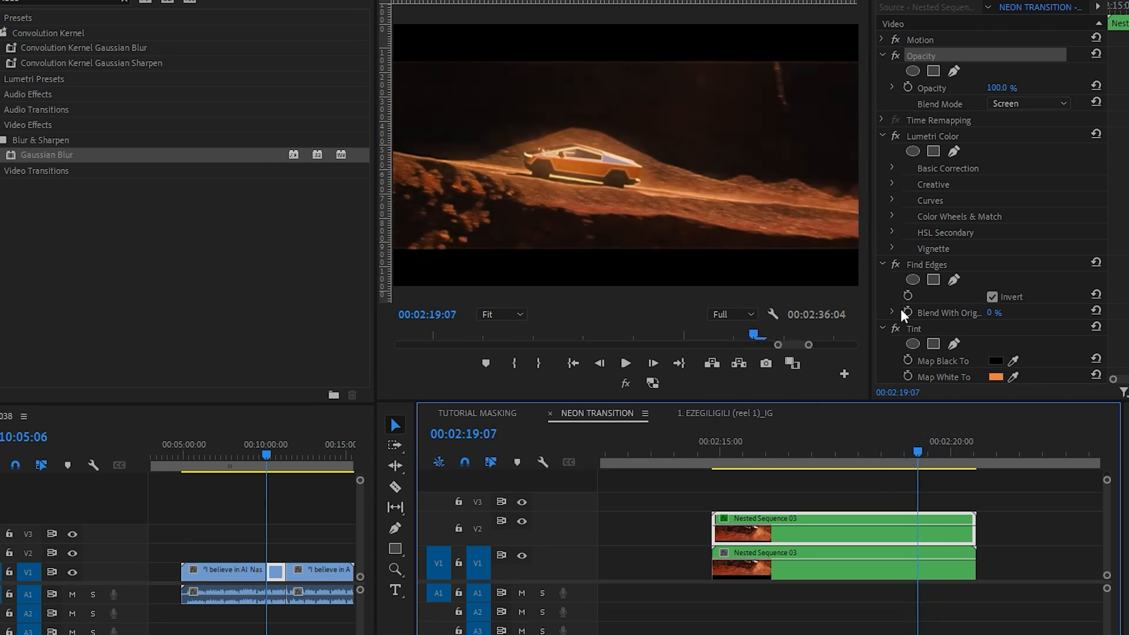
click(941, 40)
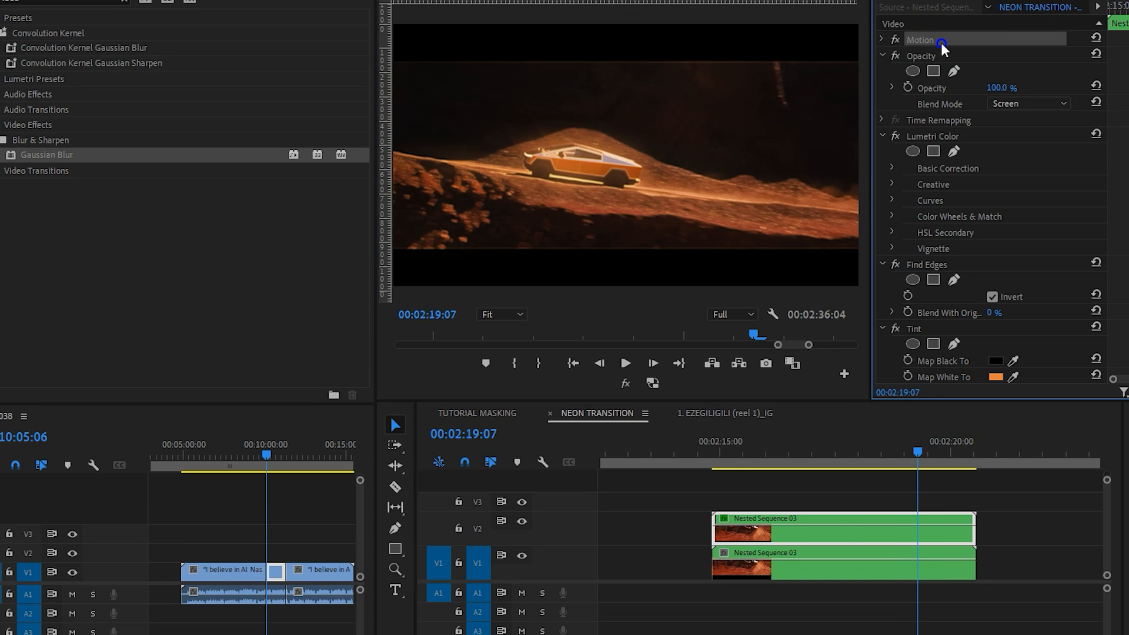
click(882, 40)
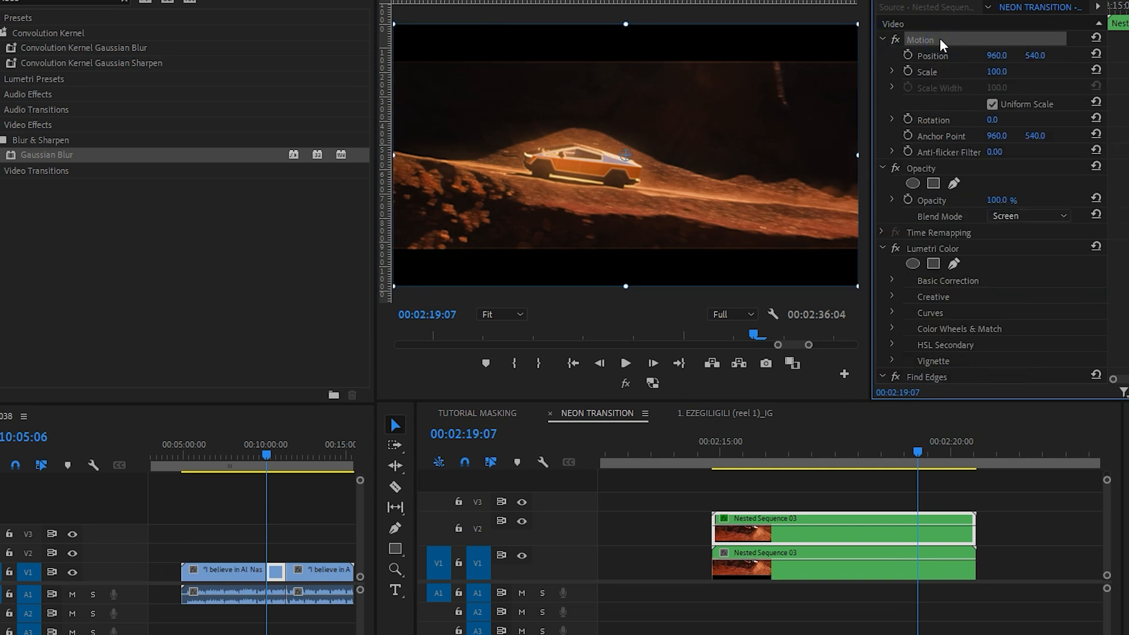
drag(625, 161, 565, 169)
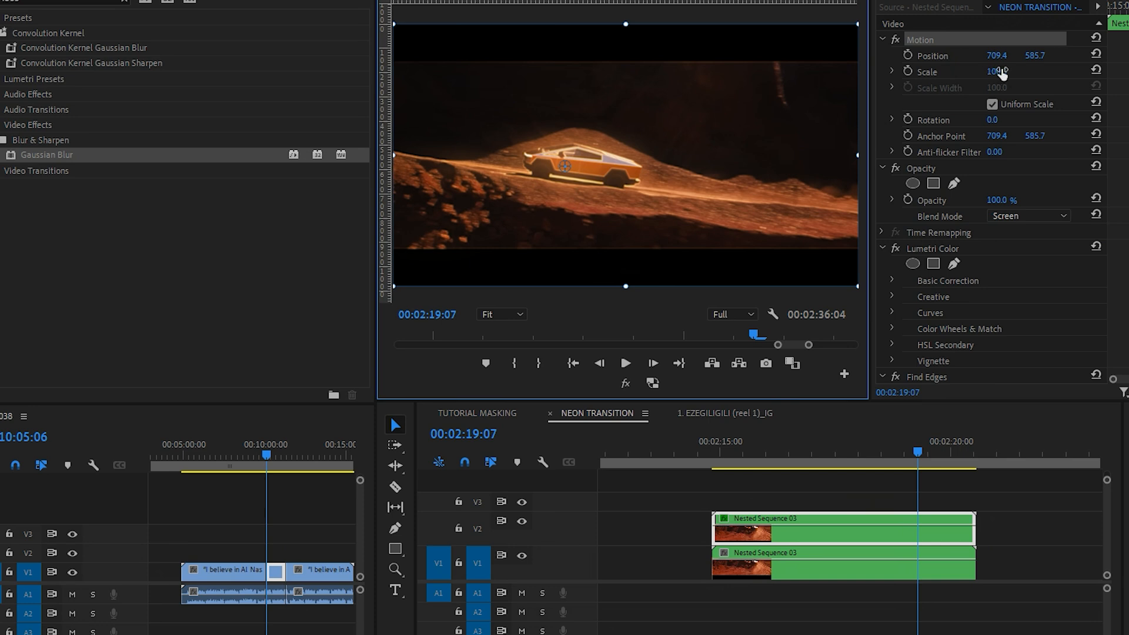
Step: Try scaling the V2 clip to about 158 from the anchor point on the car, and undo the trial changes
drag(1002, 74, 1035, 73)
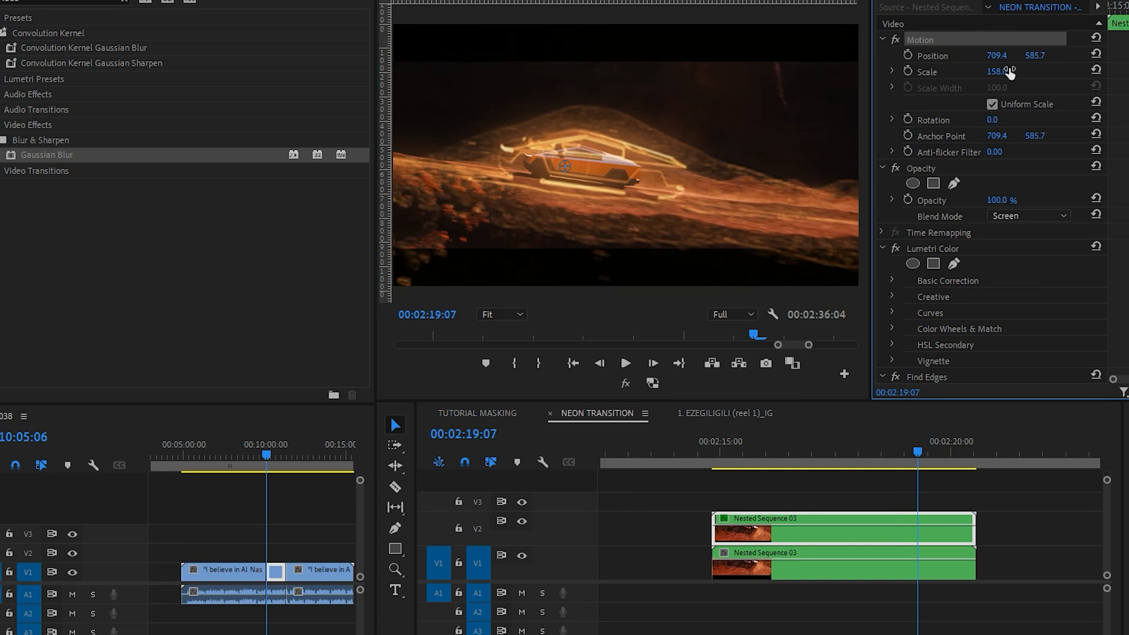
key(ctrl+z)
drag(566, 159, 581, 161)
key(ctrl+z)
Step: Try the V2 clip's anchor point away from the car at 1443.9, 469.2 with a scale of 138, and undo both changes
click(940, 40)
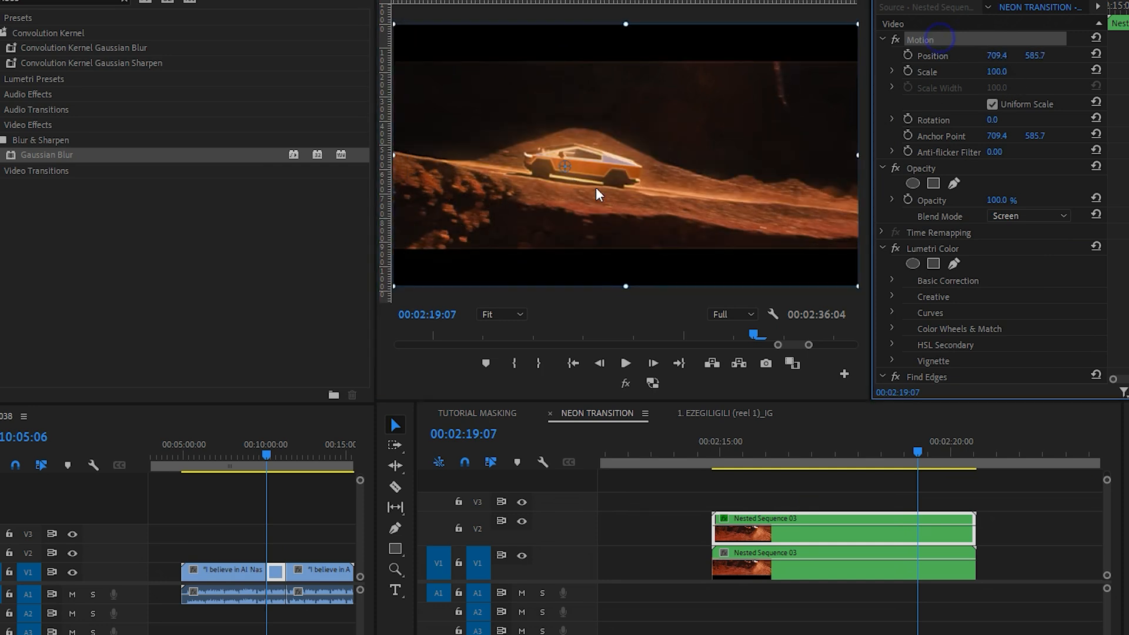
drag(566, 167, 758, 132)
drag(1002, 76, 1024, 76)
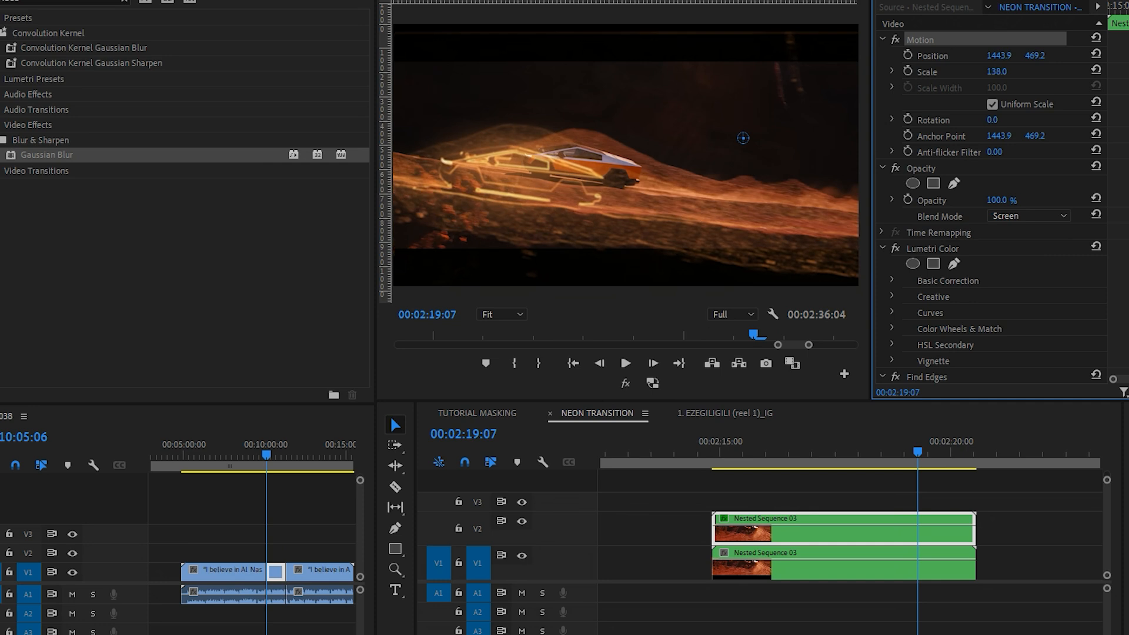
click(997, 72)
click(948, 57)
key(ctrl+z)
key(ctrl+z)
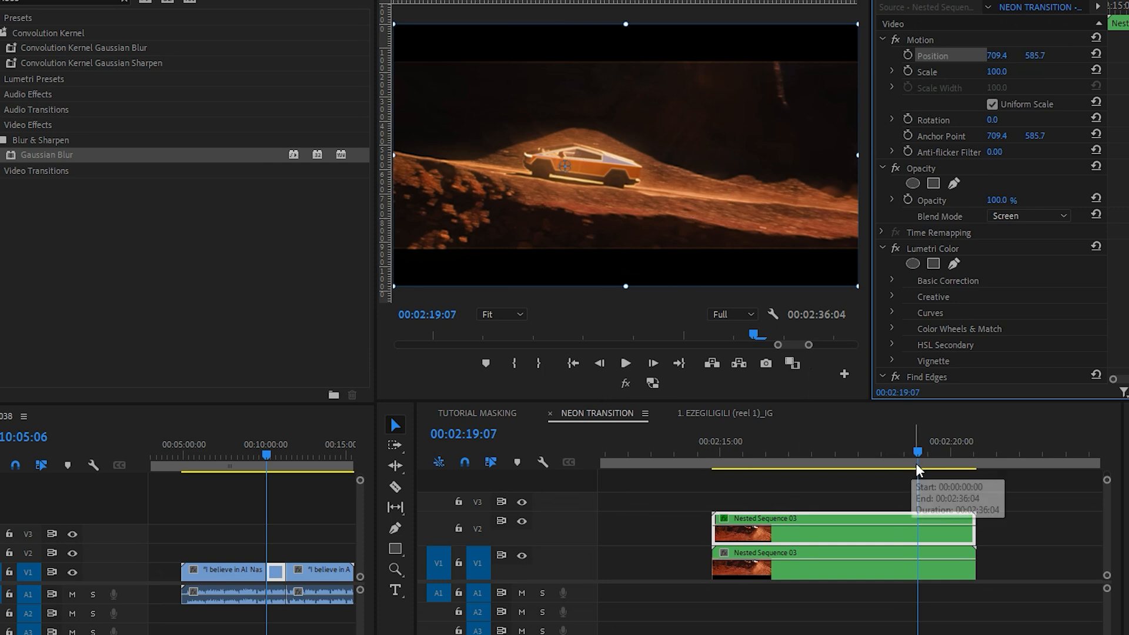
Step: Keyframe the V2 Nested Sequence 03 clip's scale from 100 at 00:02:19:02 to 182 at 00:02:19:14
drag(900, 456, 911, 441)
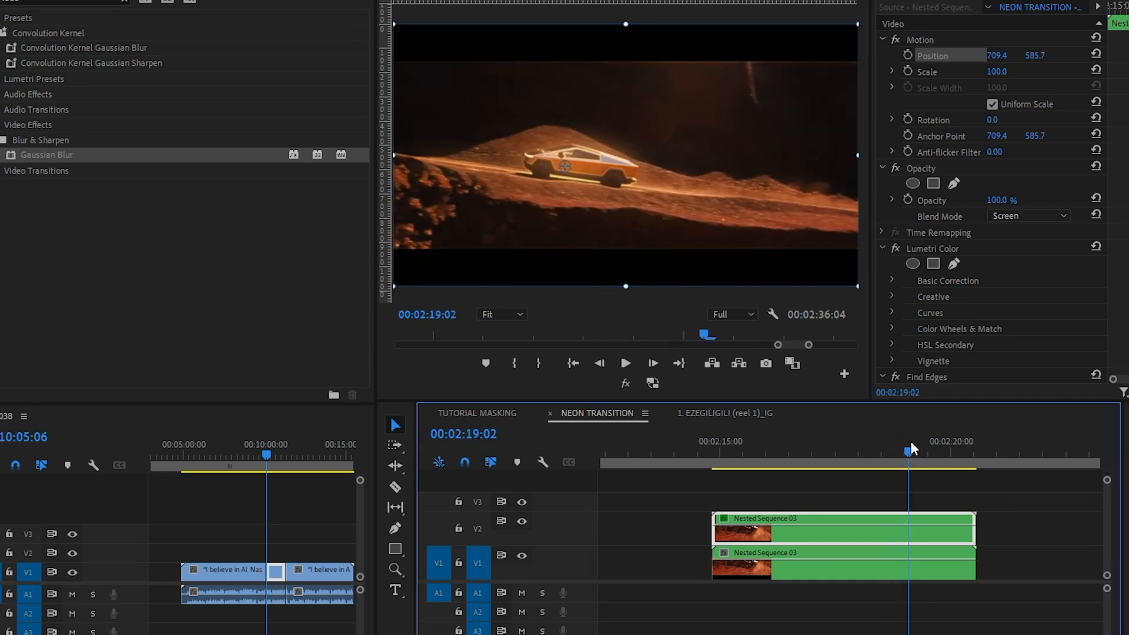
click(908, 71)
drag(909, 450, 931, 457)
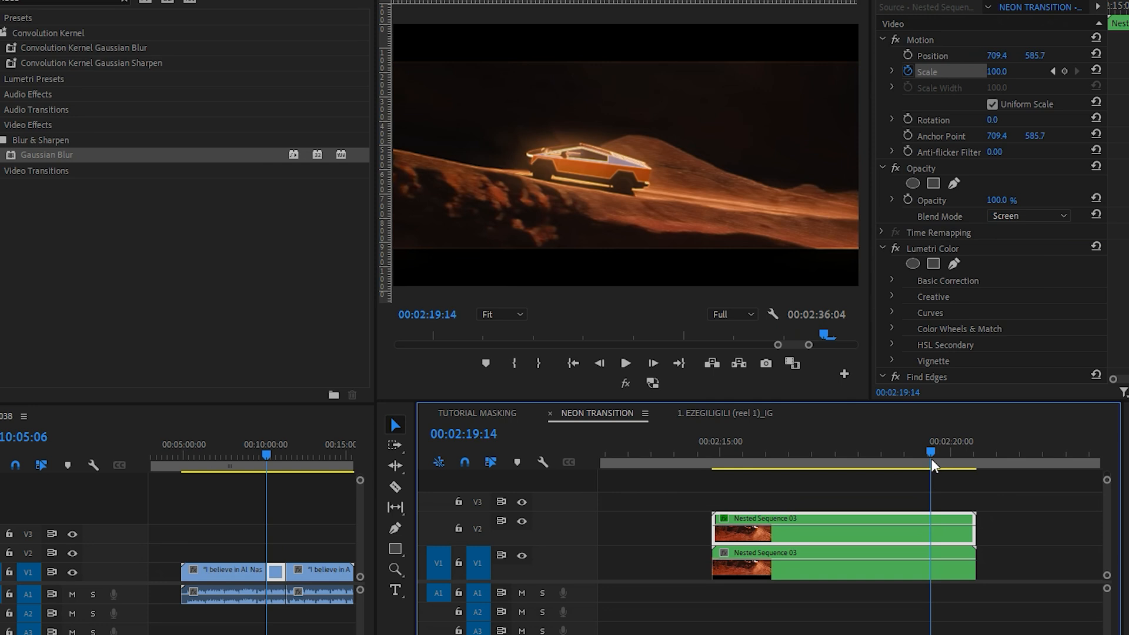
drag(997, 71, 1045, 71)
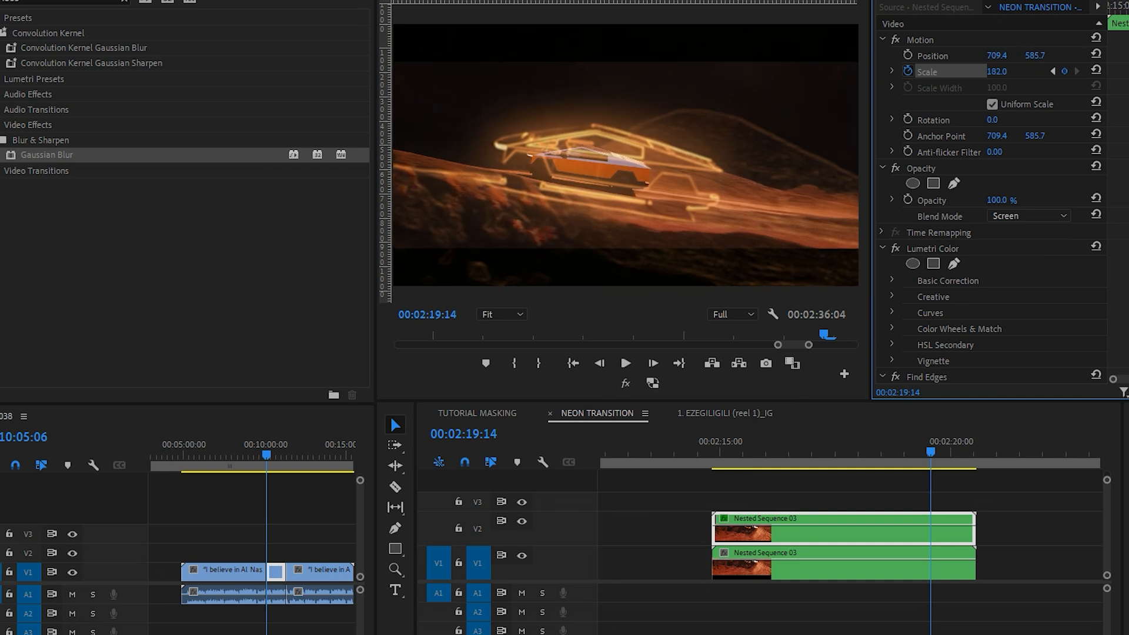
Step: Examine the frames around the V2 clip's scale keyframes and expand the scale's velocity graph, returning to 00:02:19:02
scroll(1128, 94, up, 4)
key(Right)
key(Right)
key(Right)
key(Right)
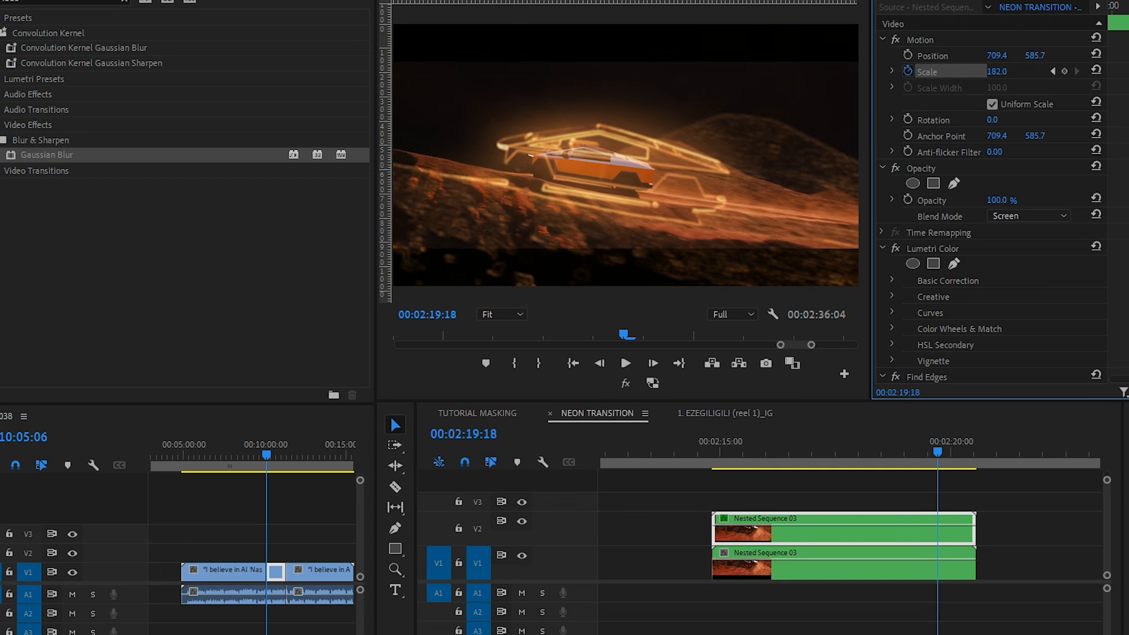
scroll(1124, 94, down, 2)
click(909, 460)
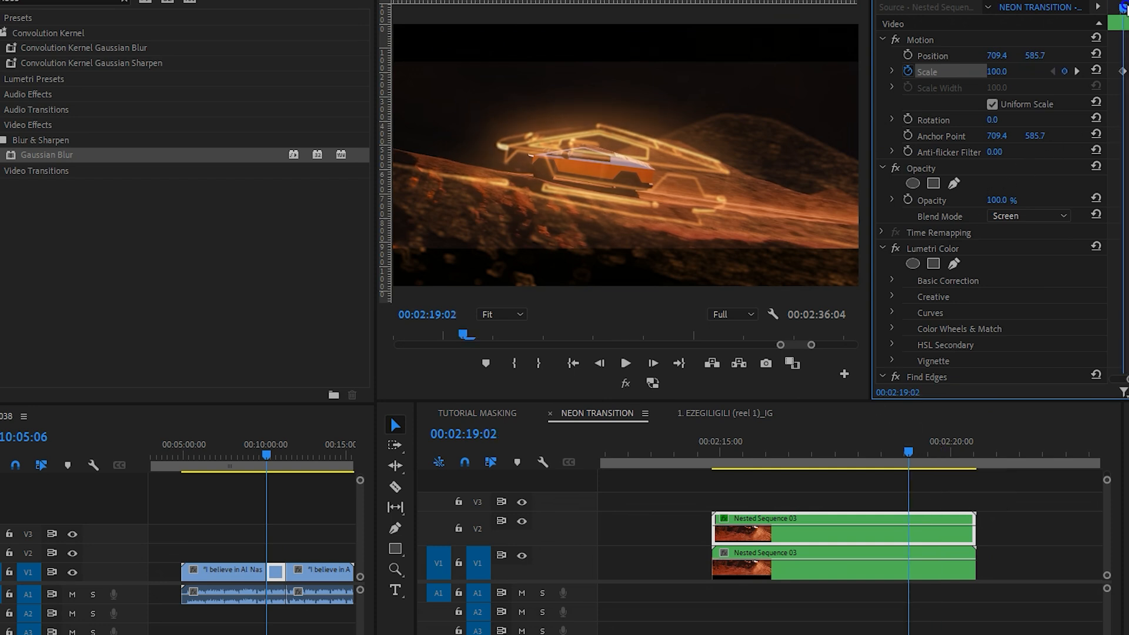
click(892, 71)
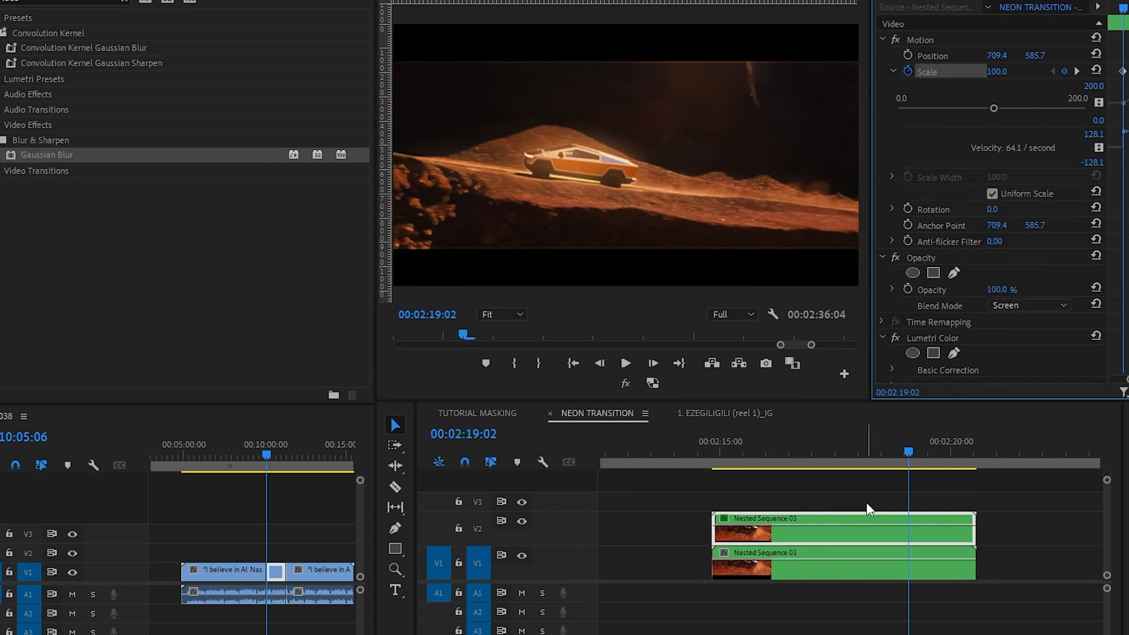
scroll(875, 520, up, 3)
key(Left)
key(Left)
key(Left)
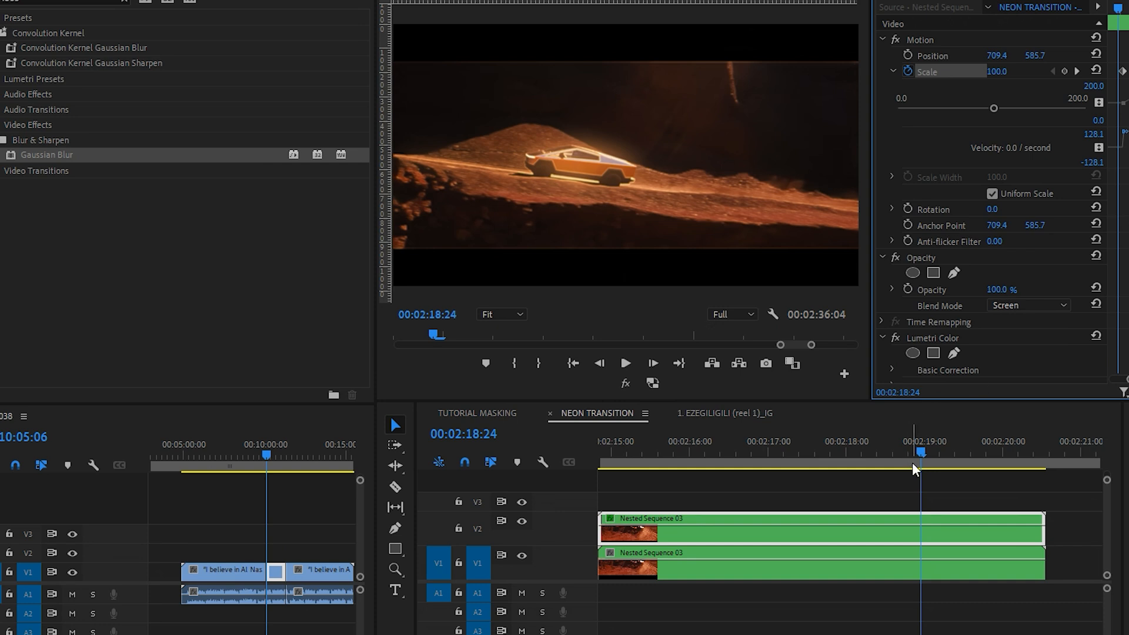
click(1128, 8)
key(Right)
key(Right)
key(Right)
click(939, 450)
click(1052, 260)
key(Left)
key(Left)
key(Left)
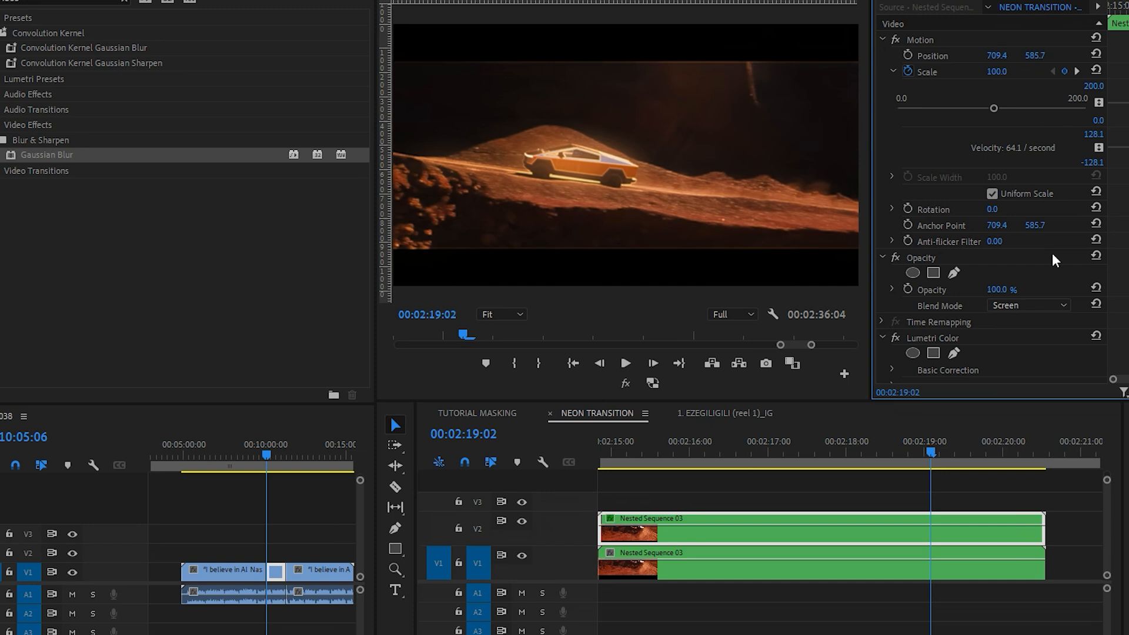
Step: Keyframe the V2 clip's opacity on the timeline to rise from 0% just before 00:02:19:02 to 100% just before 00:02:19:06
scroll(936, 535, up, 3)
ctrl+click(921, 525)
drag(912, 525, 915, 539)
drag(920, 440, 942, 441)
drag(920, 525, 932, 525)
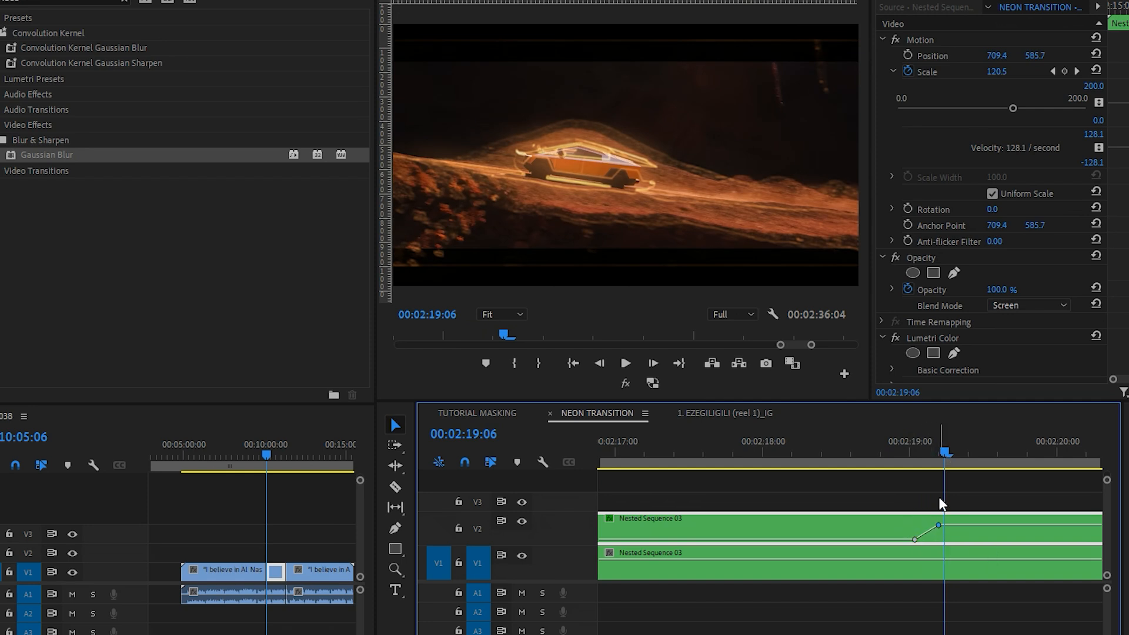
Step: Add an opacity keyframe of 0% to the V2 clip near 00:02:19:24 so the outline fades out
key(minus)
key(minus)
drag(901, 452, 957, 458)
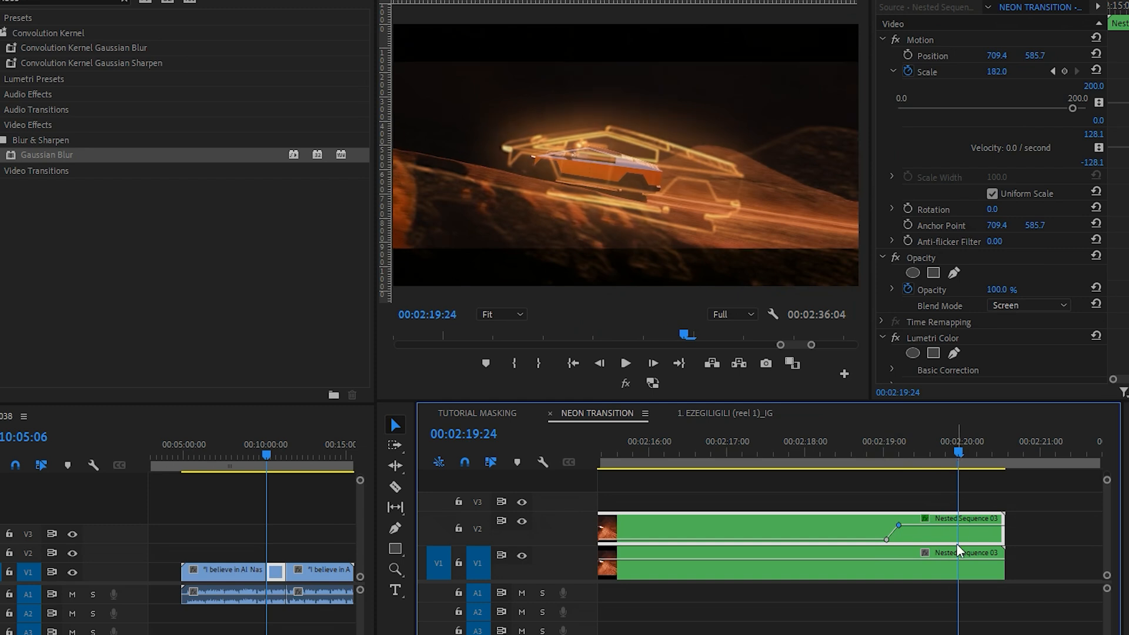
drag(959, 528, 954, 555)
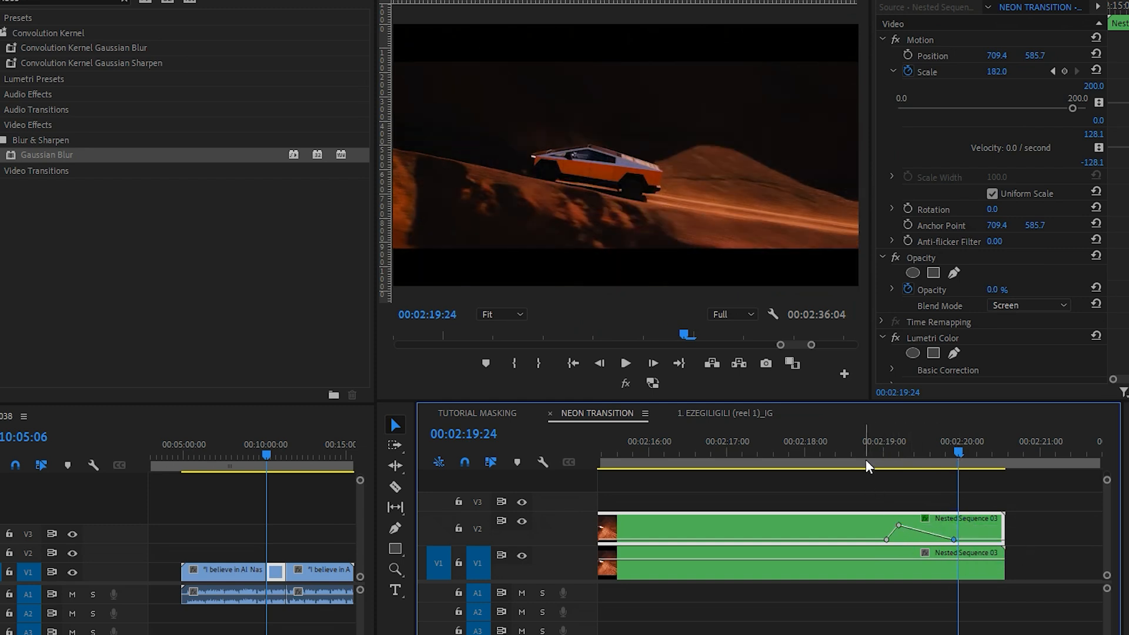
Step: Play back the neon outline transition from about 00:02:18:15 and scrub through its opacity fade
click(855, 449)
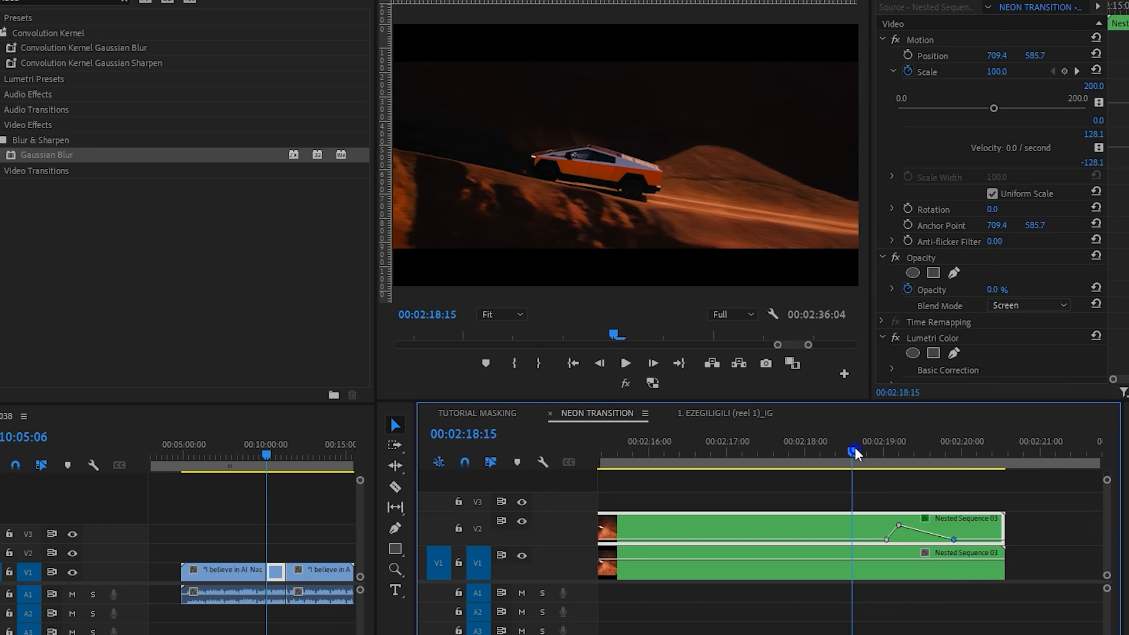
key(space)
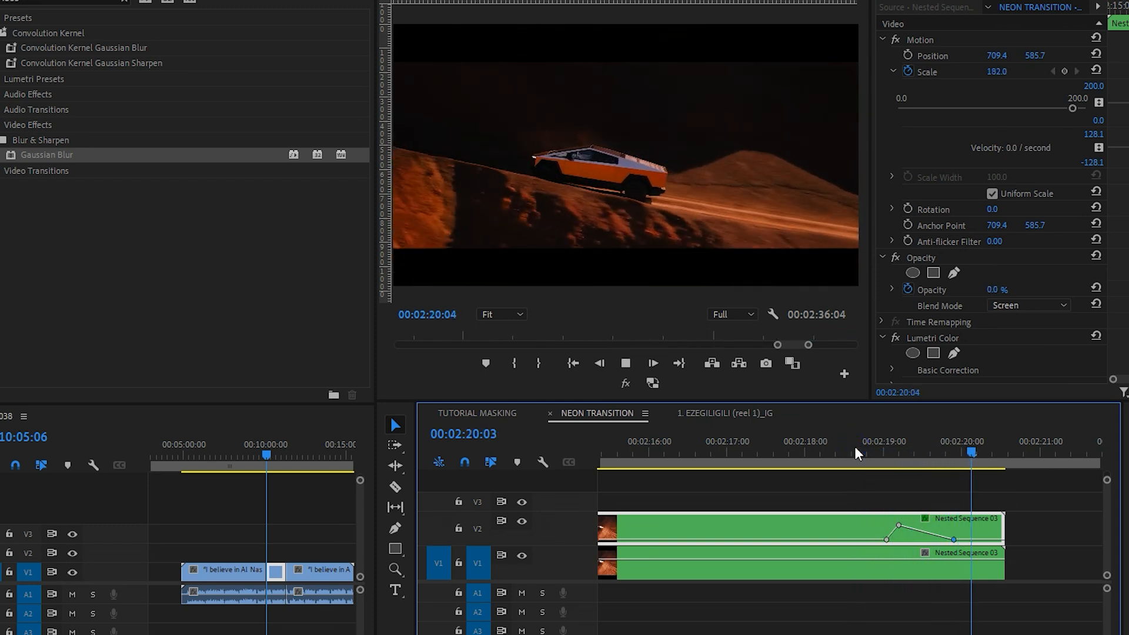
key(space)
click(859, 454)
mouse_move(858, 452)
mouse_down()
mouse_move(803, 450)
mouse_move(842, 439)
mouse_up()
key(space)
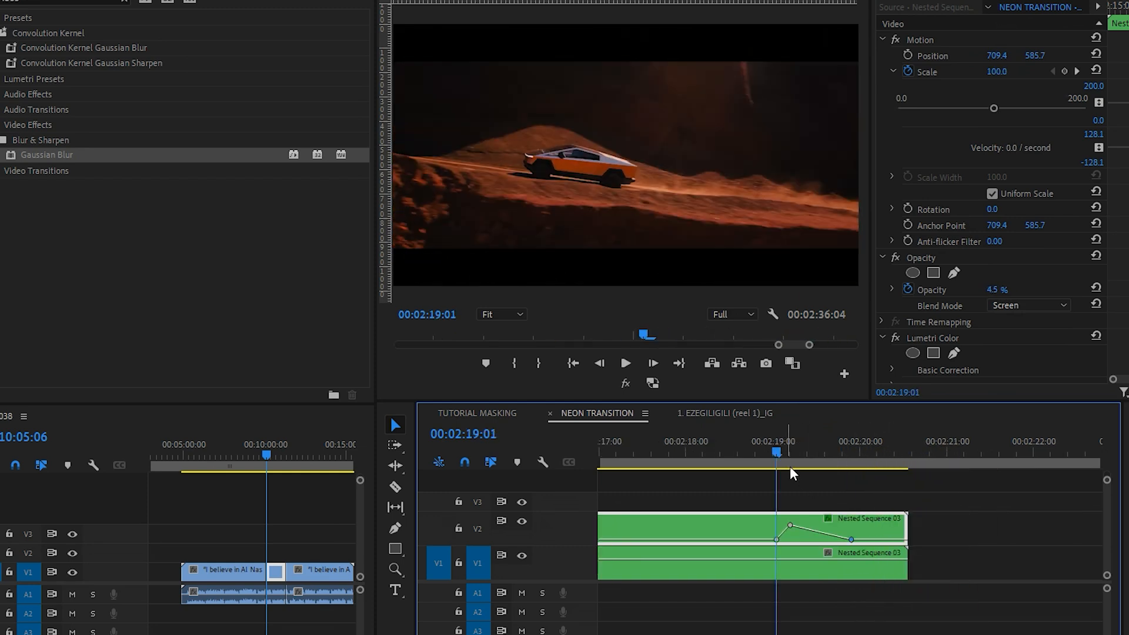
click(770, 441)
drag(770, 440, 808, 404)
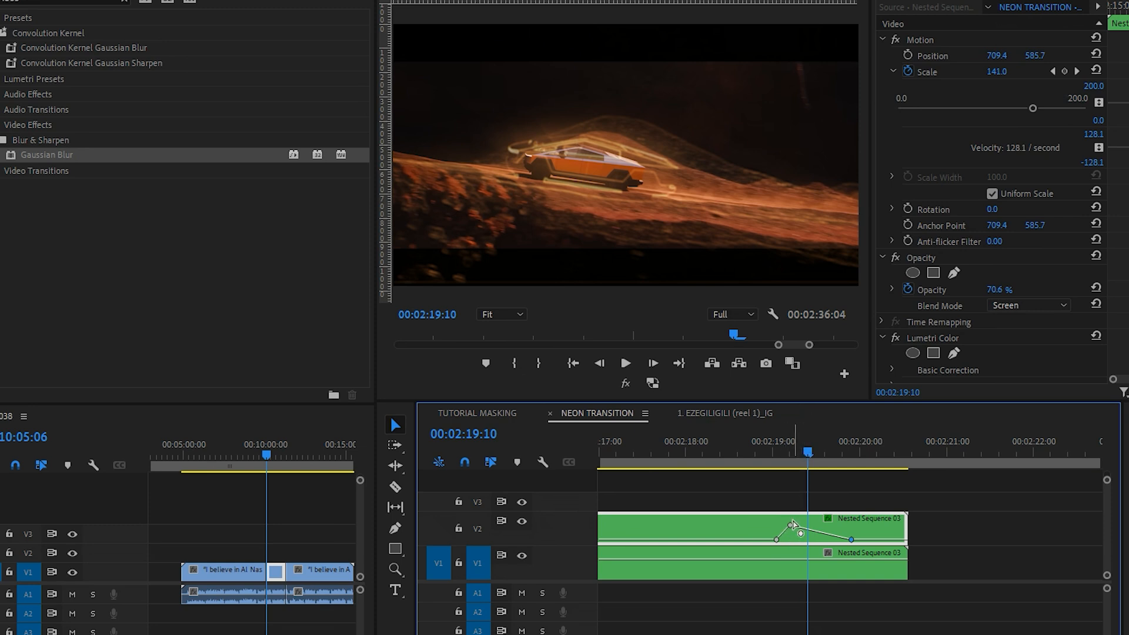
Step: Split the CYBER 1 (1).mp4 clip at 00:02:22:19 and move its second part over the end of V1's Nested Sequence 03 from 00:02:19:17
scroll(765, 531, down, 3)
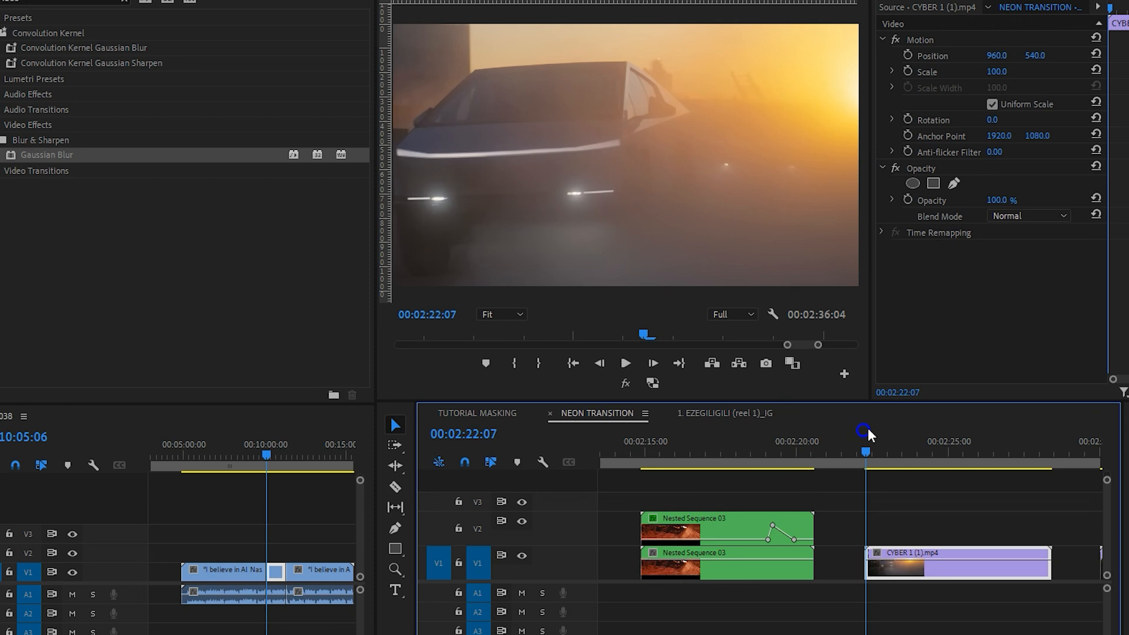
drag(868, 428, 942, 445)
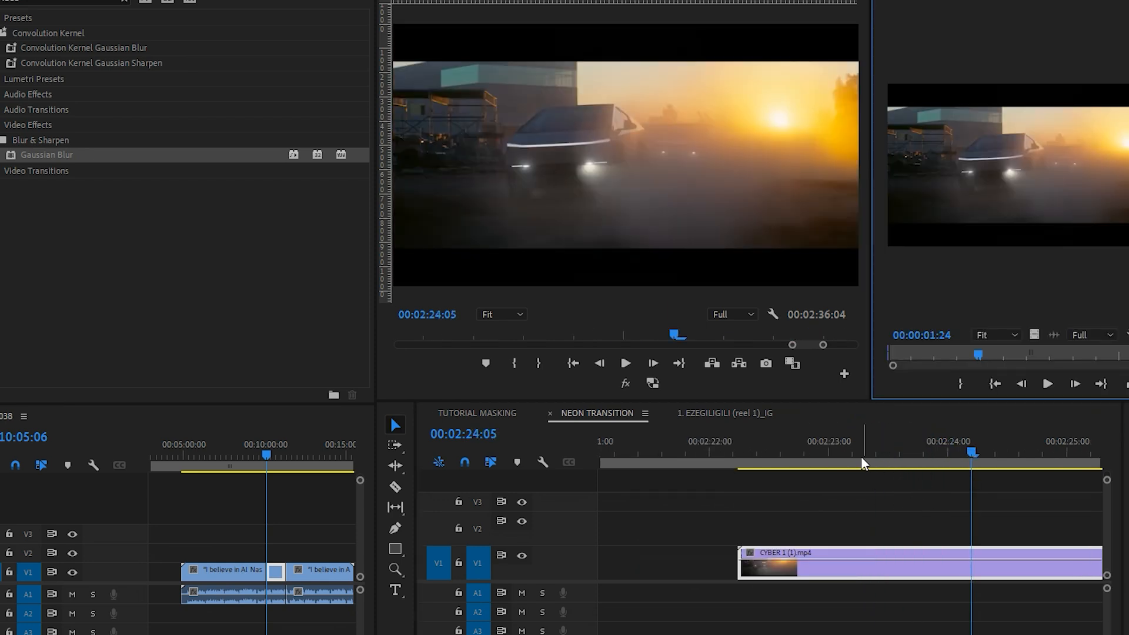
drag(861, 456, 797, 445)
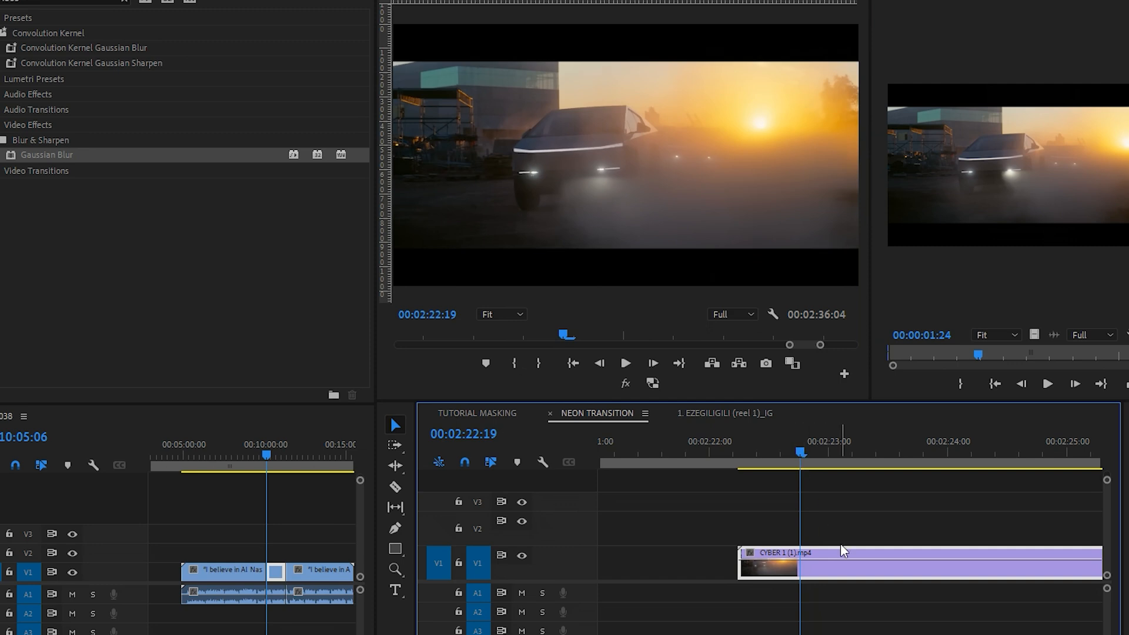
key(ctrl+k)
scroll(905, 552, down, 5)
drag(890, 569, 862, 570)
scroll(774, 570, up, 2)
drag(902, 568, 725, 574)
scroll(625, 523, up, 2)
scroll(626, 522, up, 1)
Step: Delete the V2 Nested Sequence 03 clip's last opacity keyframe, the one beyond the V1 cut
click(696, 447)
drag(697, 445, 750, 432)
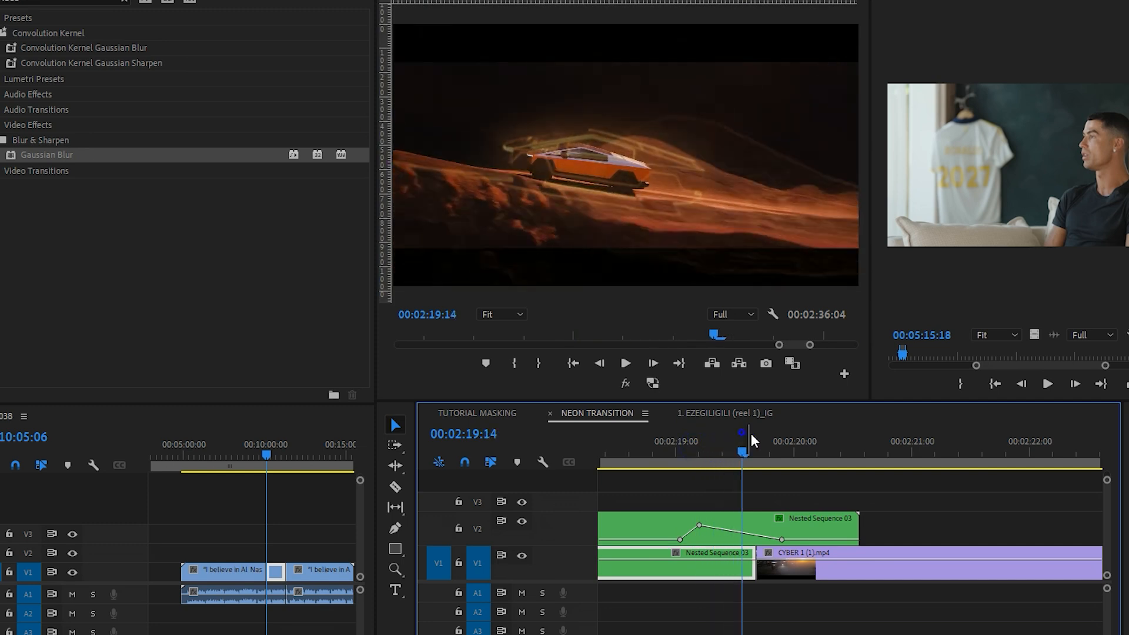
right_click(782, 539)
click(821, 634)
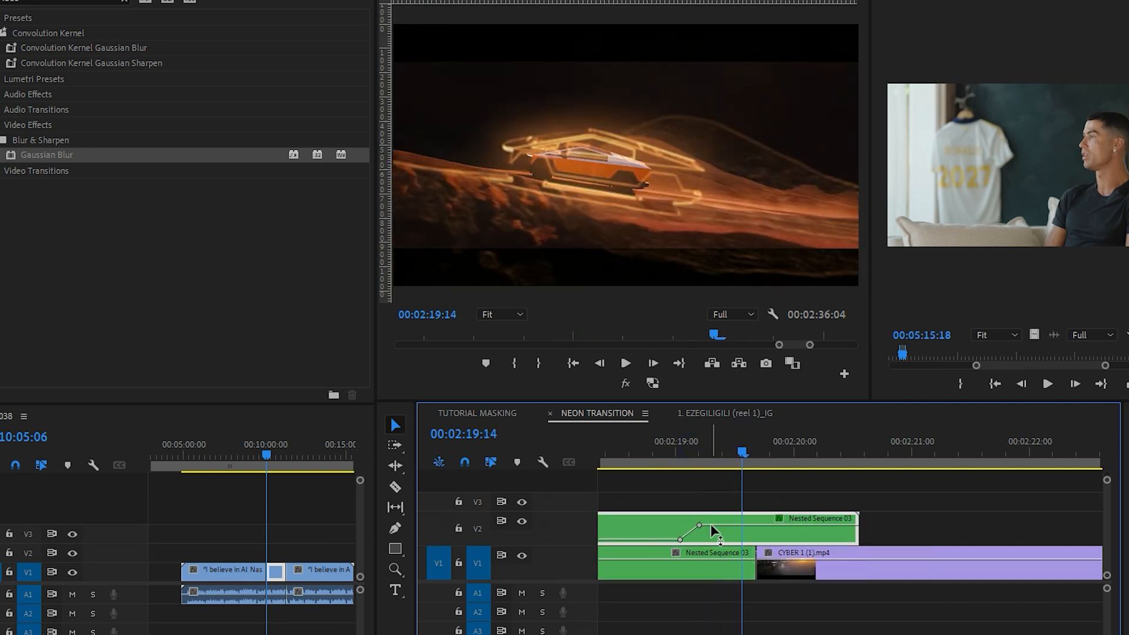
Step: Trim the end of the V2 Nested Sequence 03 clip back to the V1 cut at 00:02:19:17
drag(697, 458, 759, 450)
key(minus)
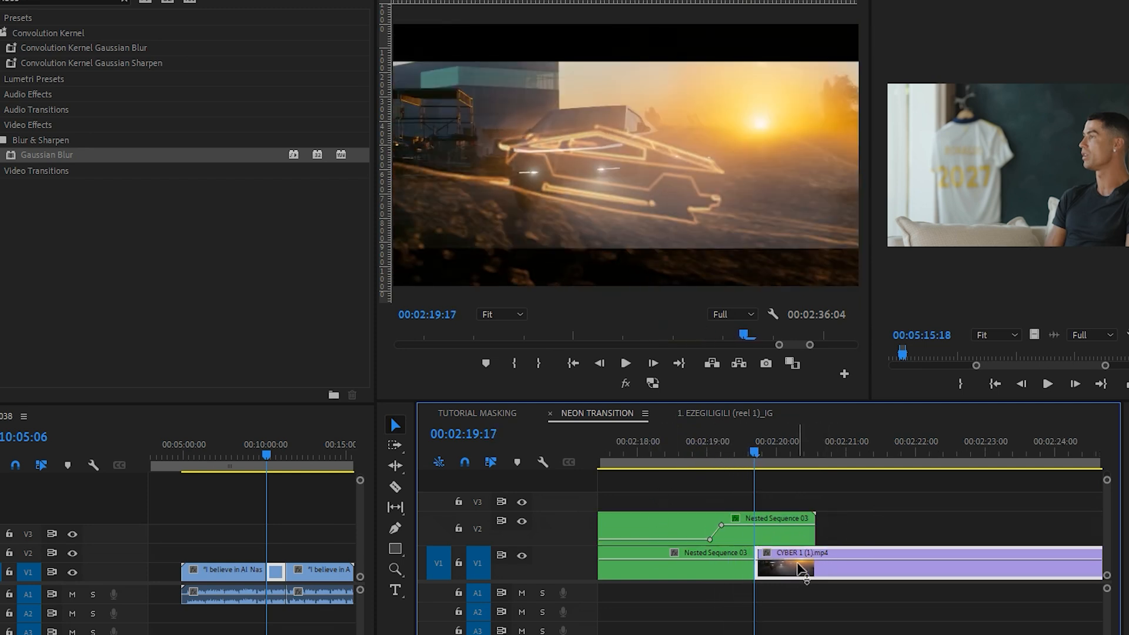
drag(823, 537, 756, 537)
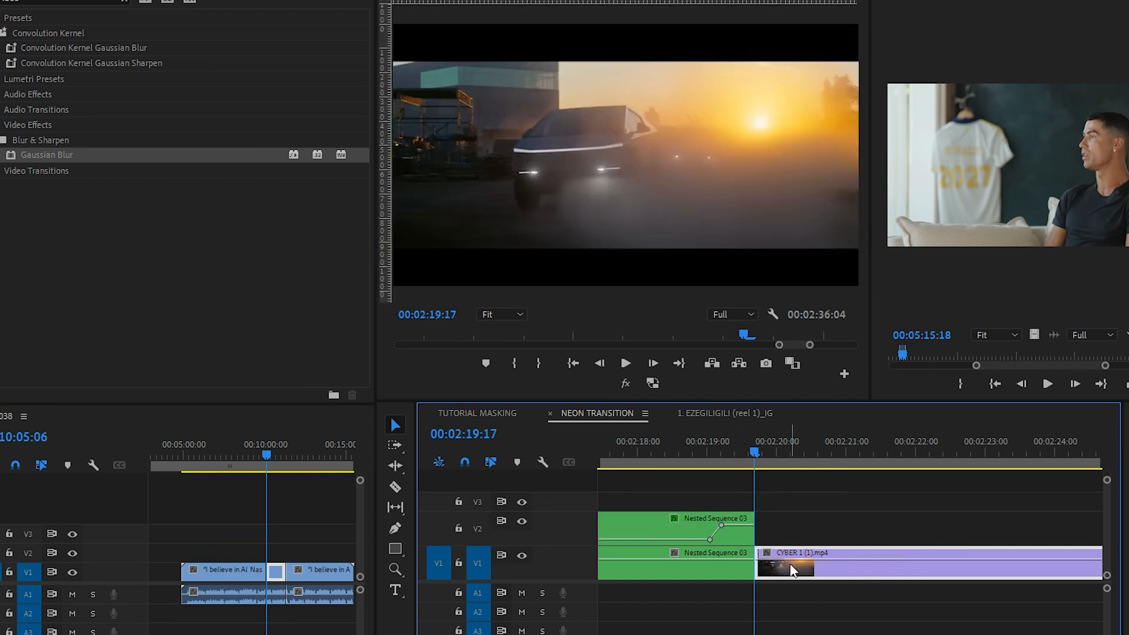
Step: Nest the CYBER 1 (1).mp4 clip under the default name and duplicate the nested clip onto V2 directly above it
key(alt+n)
key(Return)
drag(816, 560, 823, 534)
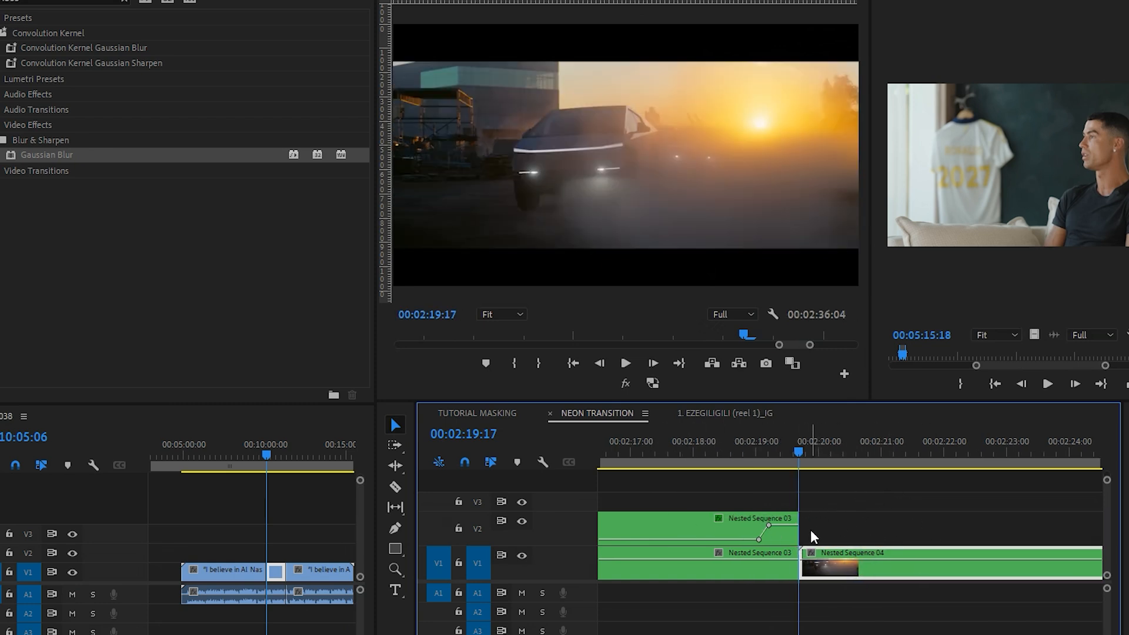
scroll(810, 529, up, 2)
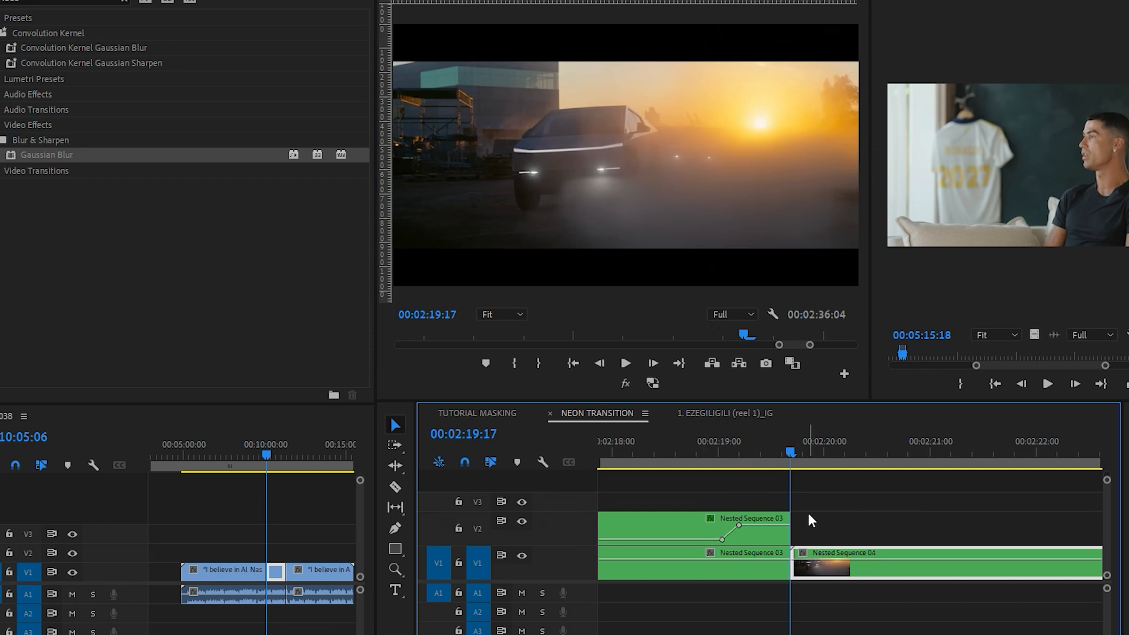
scroll(805, 519, down, 1)
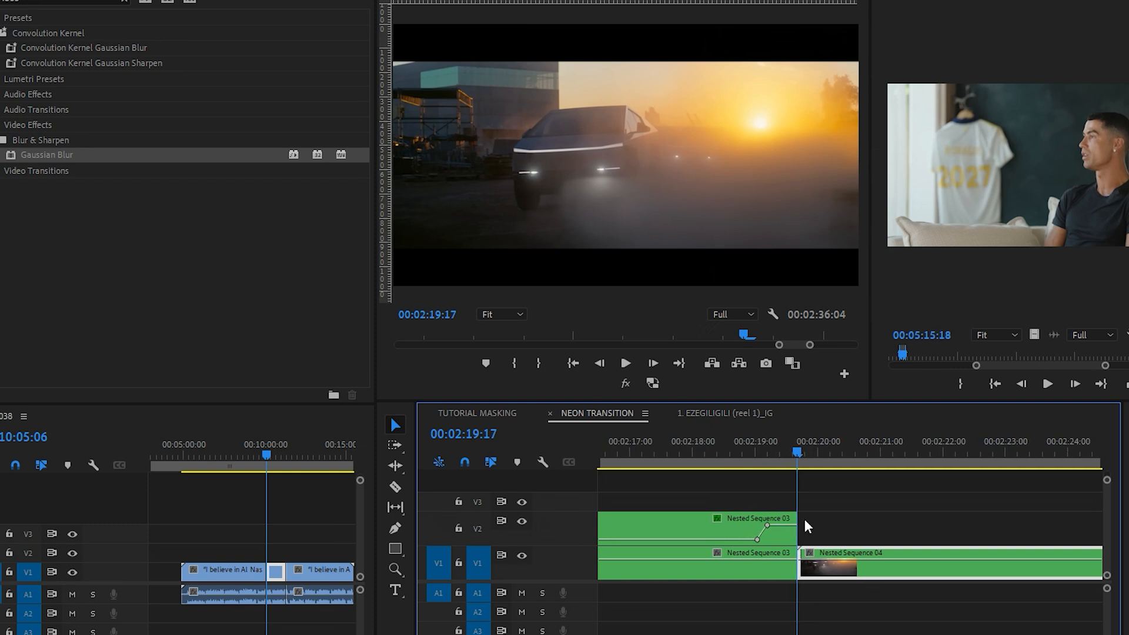
scroll(824, 550, down, 1)
drag(830, 566, 831, 541)
Step: Show the V2 Nested Sequence 03 clip's effects and collapse Motion, Lumetri Color, Find Edges, Tint, VR Glow and Gaussian Blur
click(736, 527)
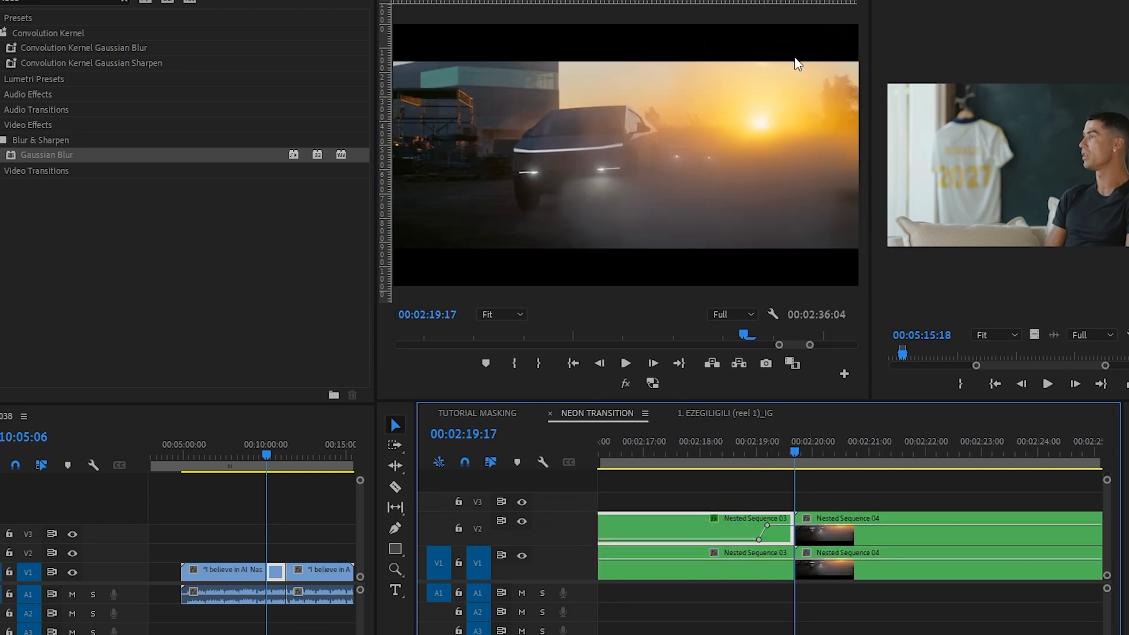
click(960, 1)
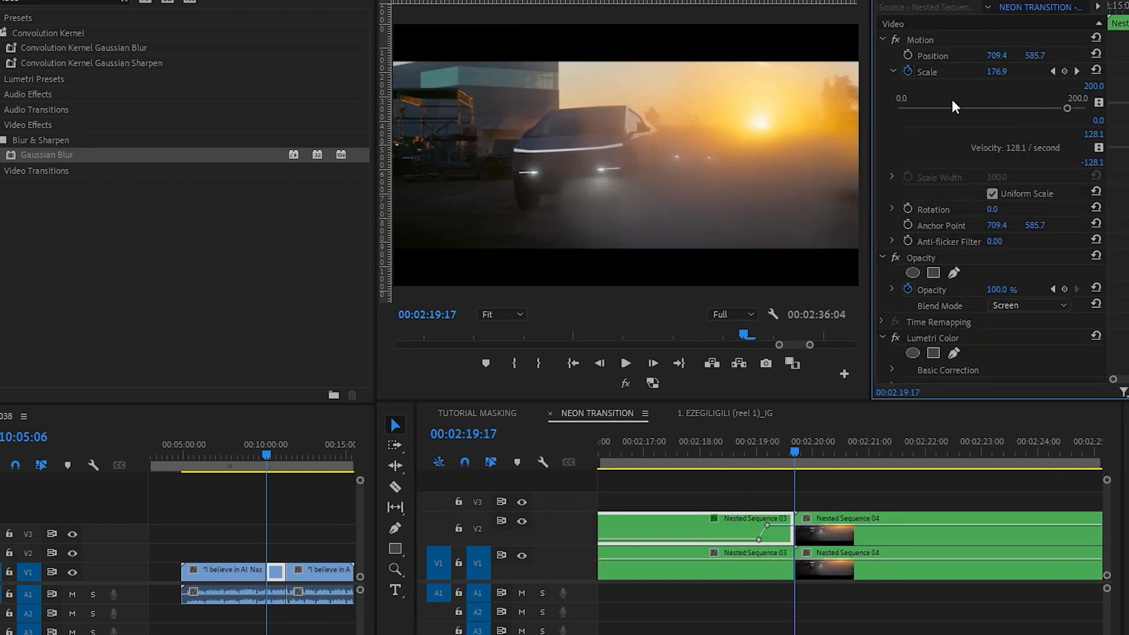
click(882, 40)
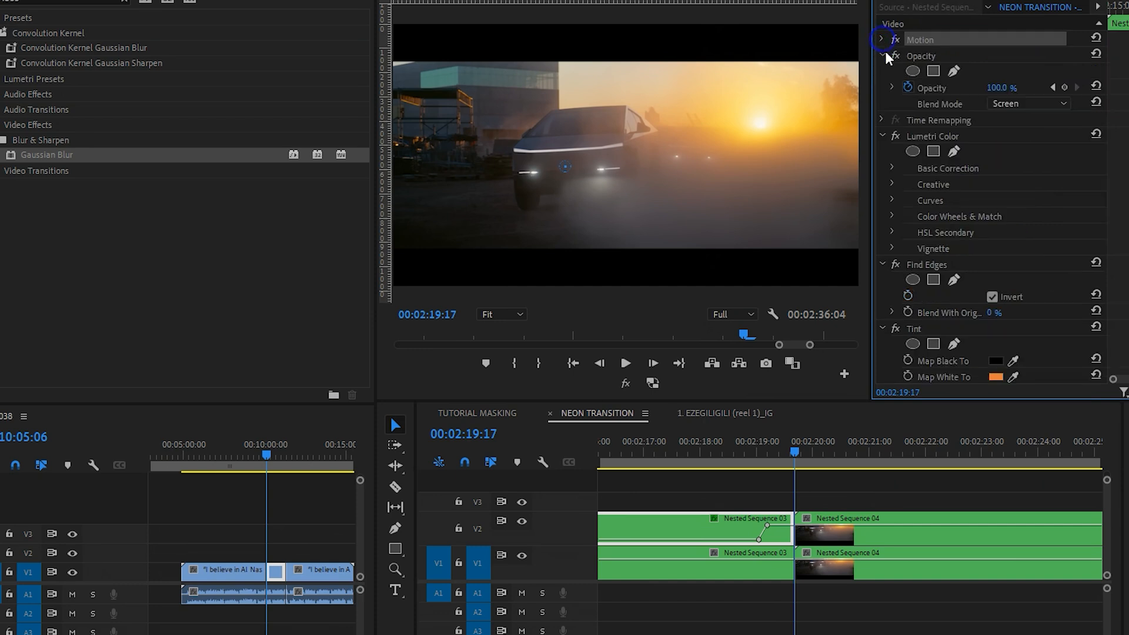
click(883, 134)
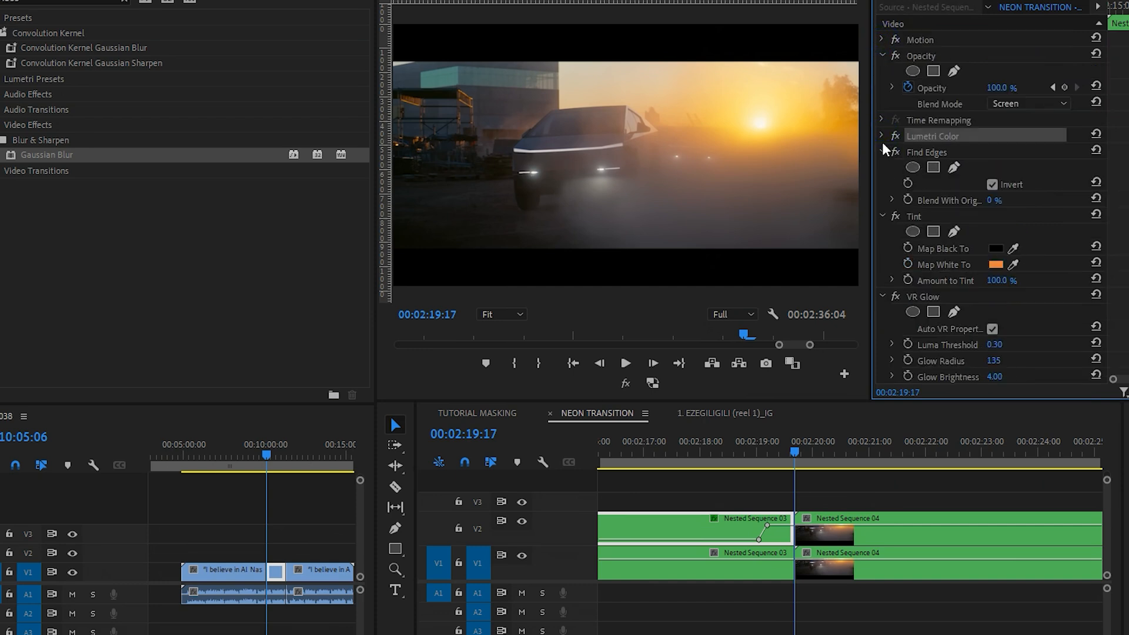
click(883, 152)
click(882, 169)
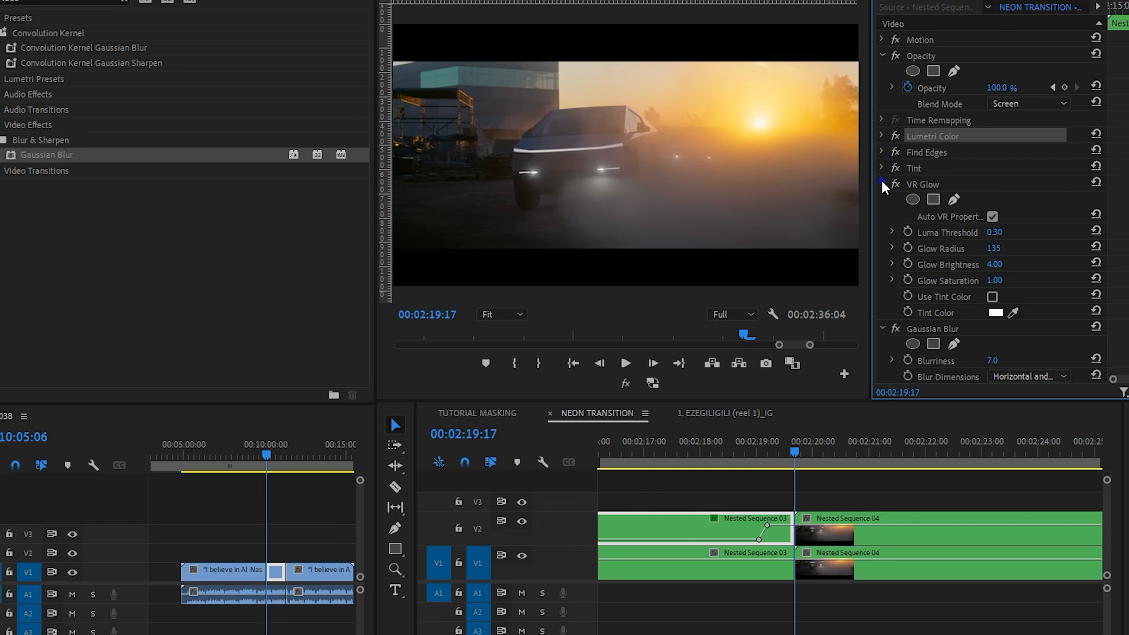
click(882, 184)
click(883, 199)
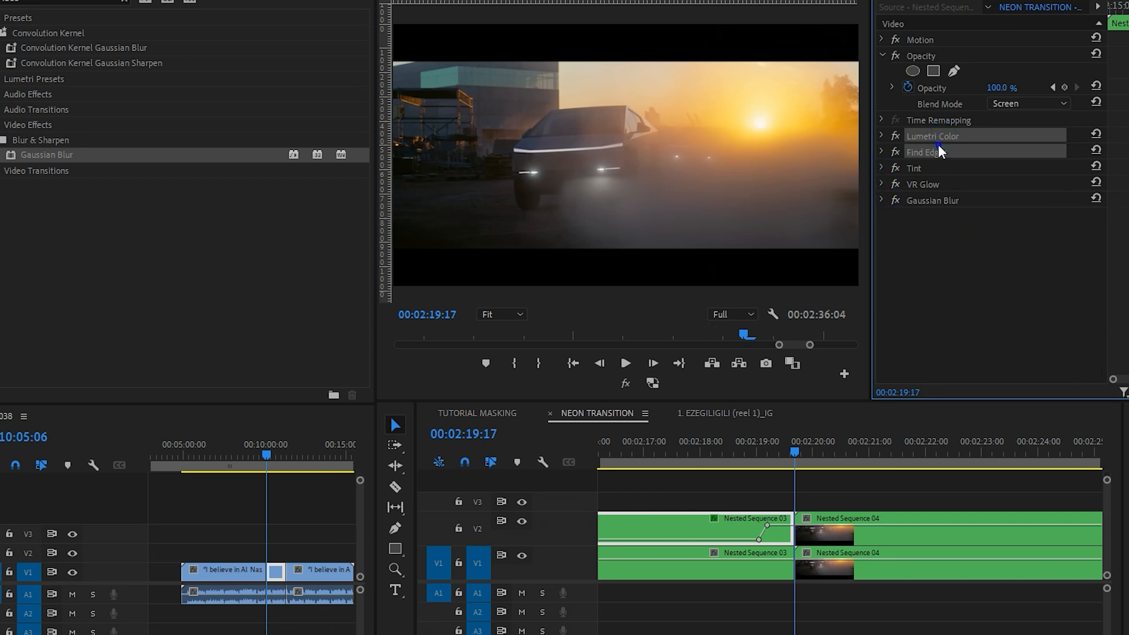
Step: Copy Lumetri Color, Find Edges, Tint, VR Glow and Gaussian Blur from V2's Nested Sequence 03 and paste them onto V2's Nested Sequence 04
ctrl+click(935, 168)
ctrl+click(933, 184)
ctrl+click(931, 198)
right_click(932, 199)
click(996, 290)
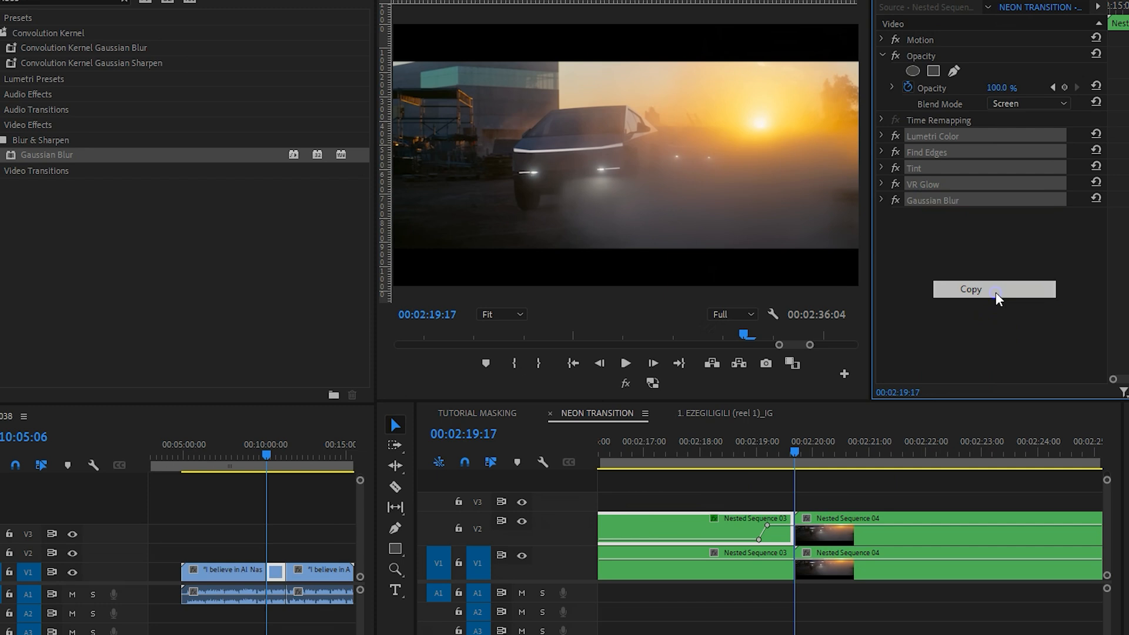
click(830, 538)
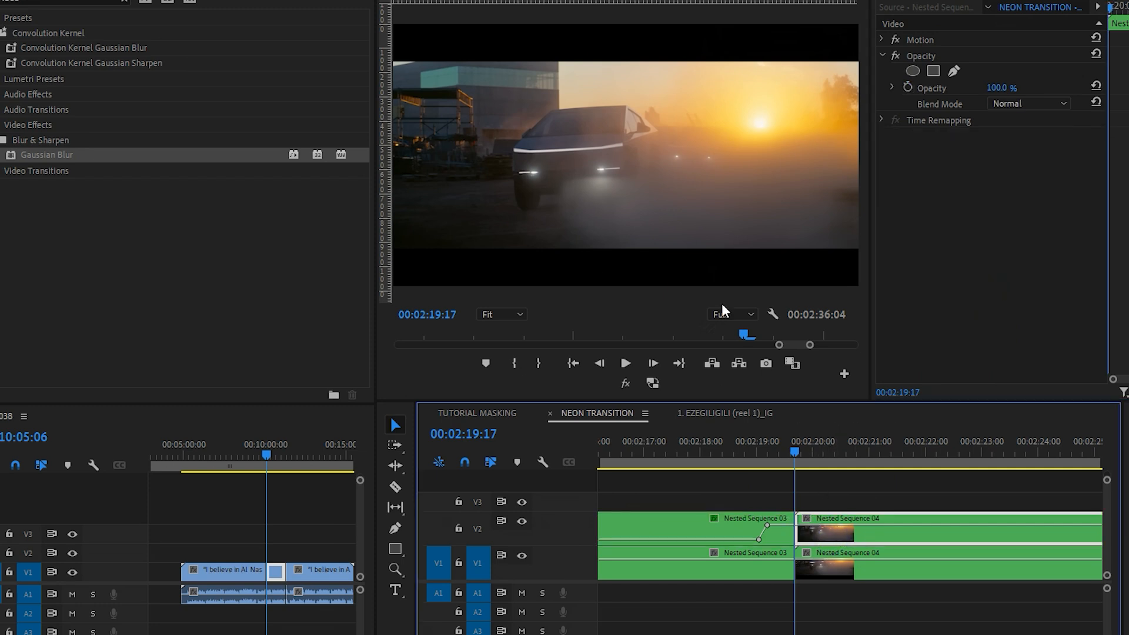
right_click(956, 253)
click(1000, 346)
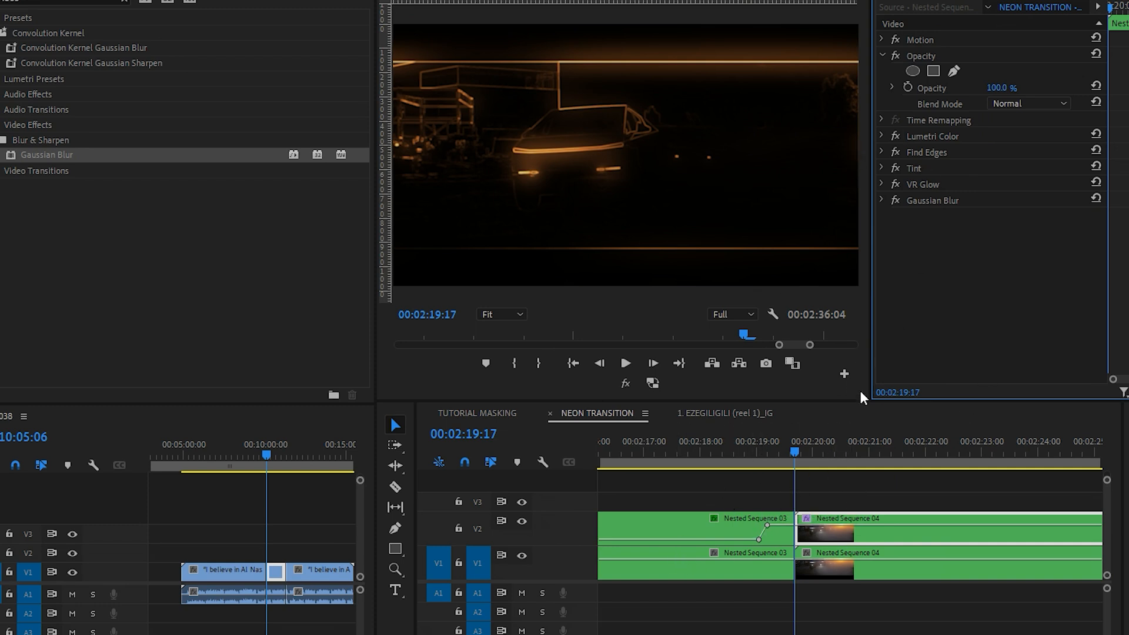
Step: Set the V2 Nested Sequence 04 clip's blend mode to Screen and move its anchor point onto the car at 722.0, 560.5
click(1016, 104)
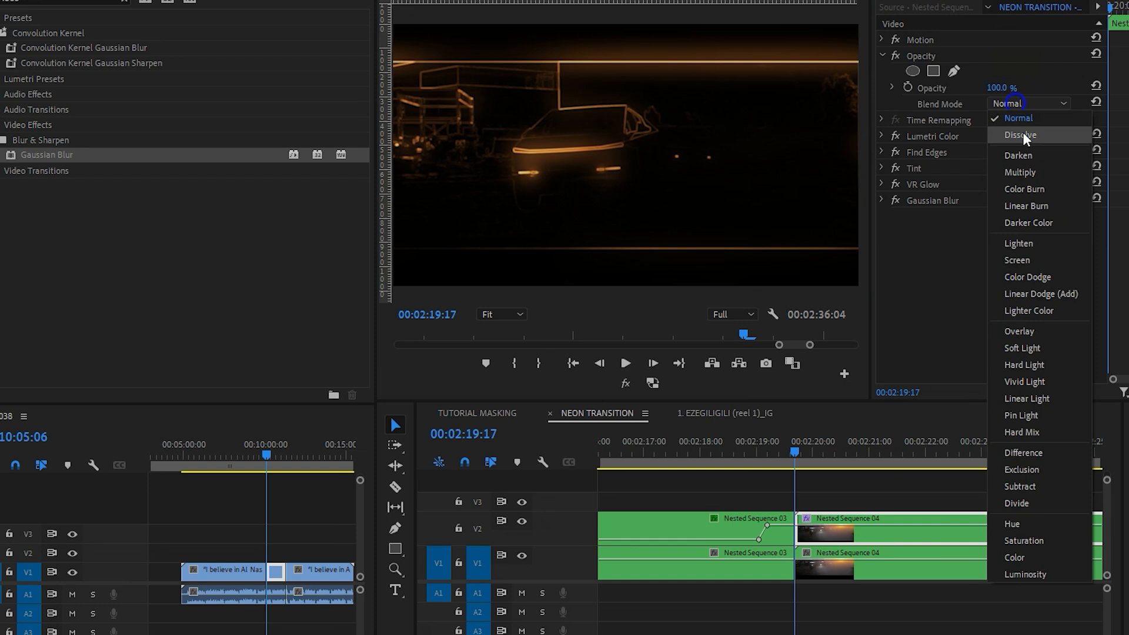
click(1031, 260)
key(=)
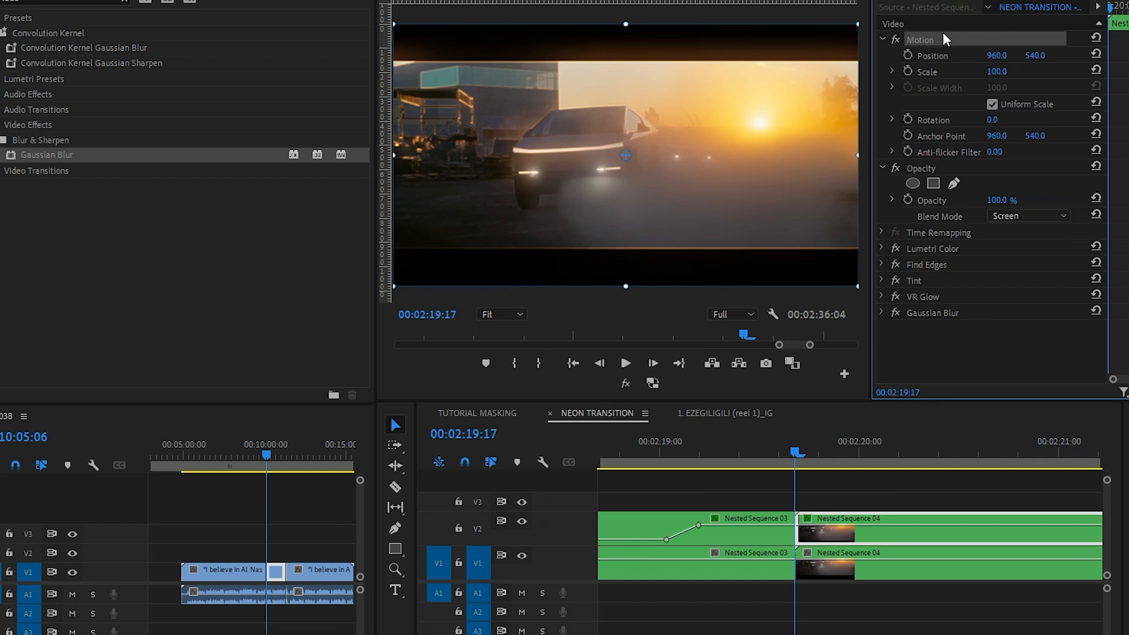
click(944, 40)
drag(625, 157, 568, 163)
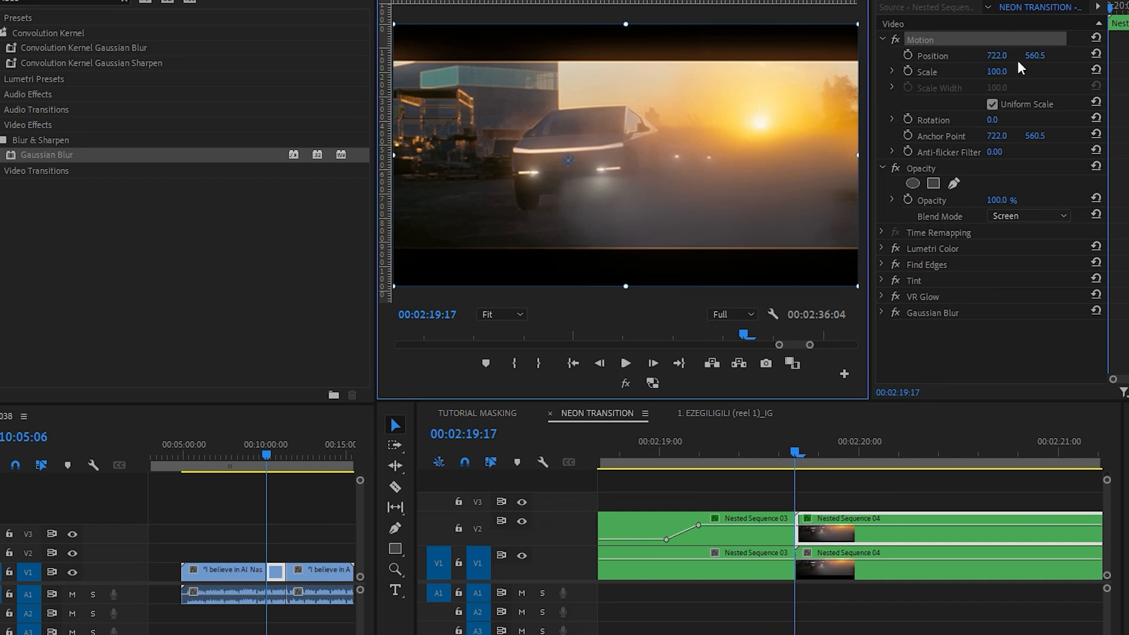
Step: Set the V2 Nested Sequence 04 clip's scale to 173 and keyframe it at the clip's start, 00:02:19:17
click(997, 71)
text(120)
key(Return)
mouse_move(997, 71)
mouse_down()
mouse_move(1031, 71)
mouse_move(1007, 76)
mouse_up()
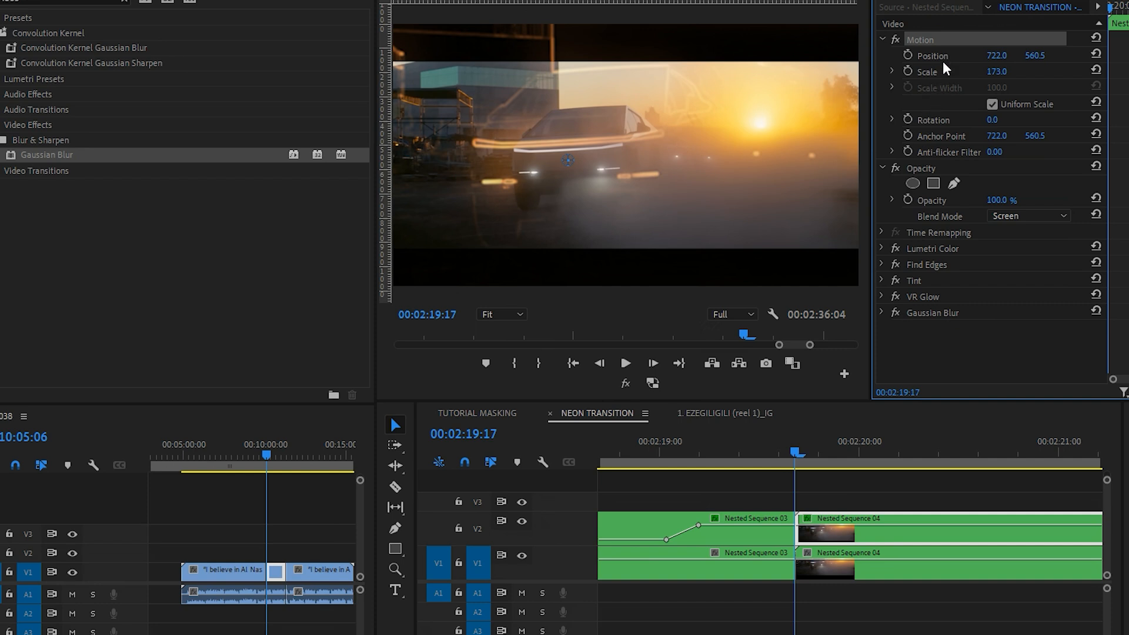
click(797, 450)
click(908, 73)
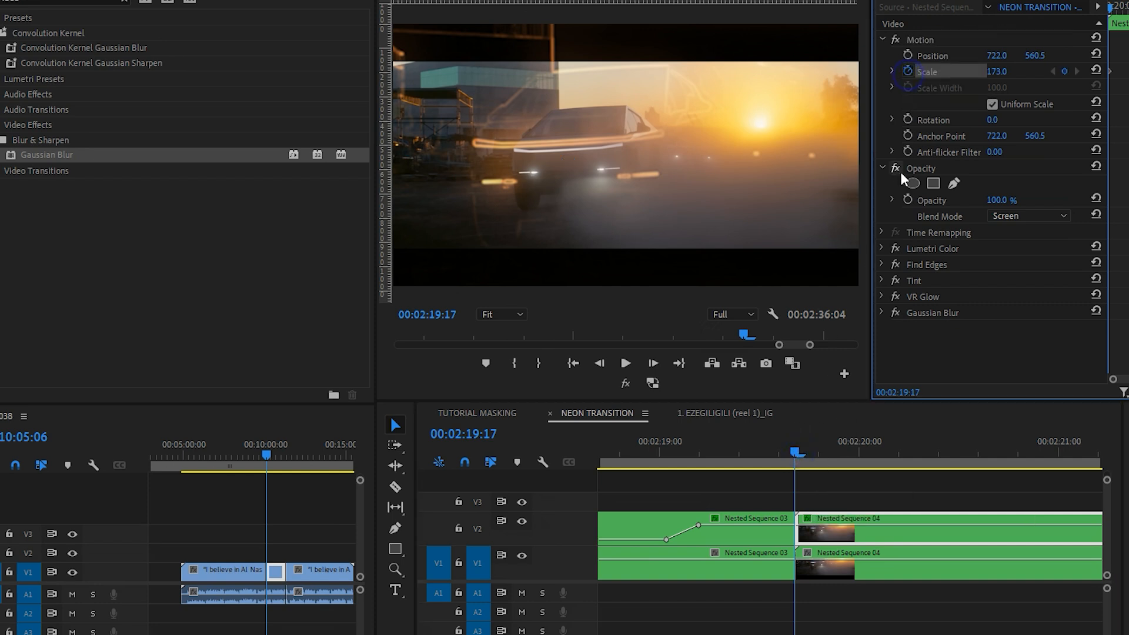
Step: Add an eased scale keyframe of 100 at 00:02:20:17 on the V2 Nested Sequence 04 clip
drag(811, 453, 995, 478)
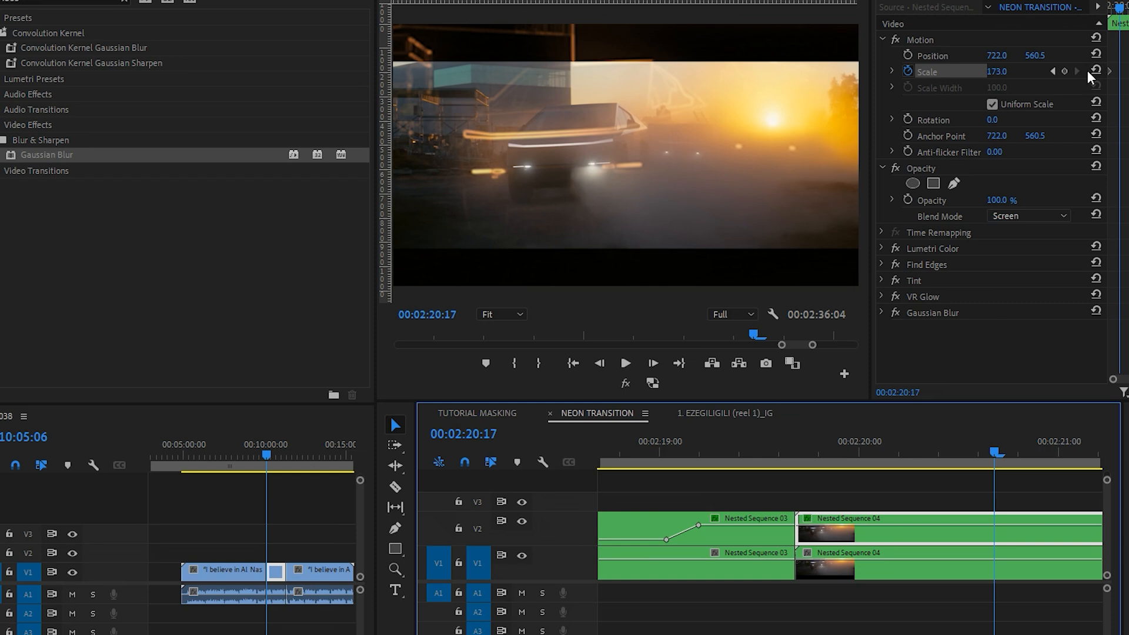
click(1095, 72)
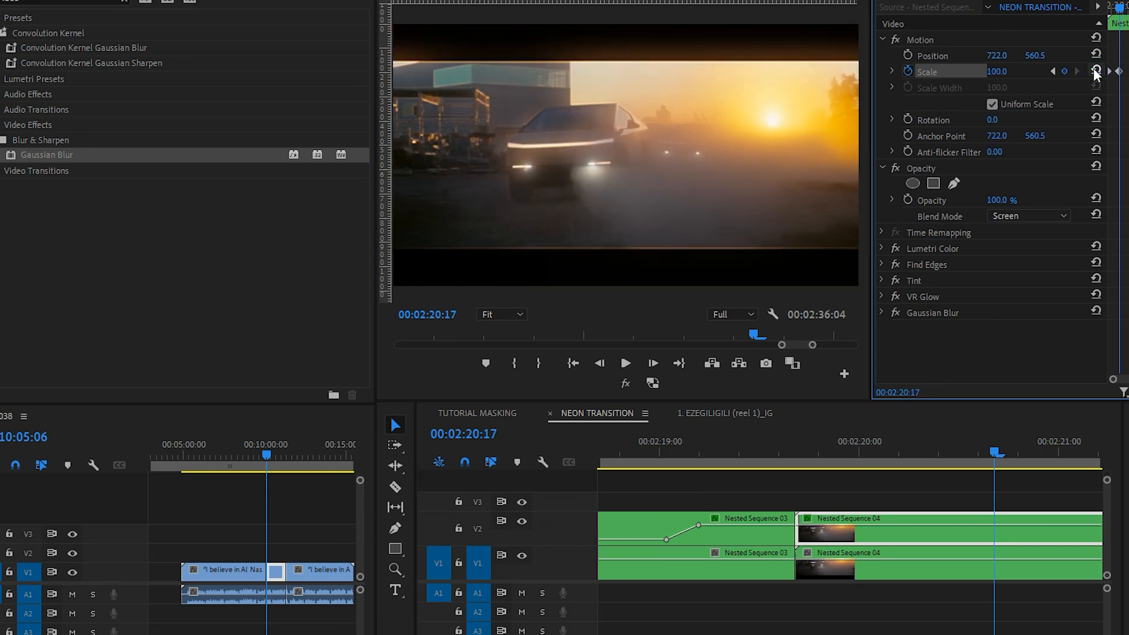
right_click(1119, 71)
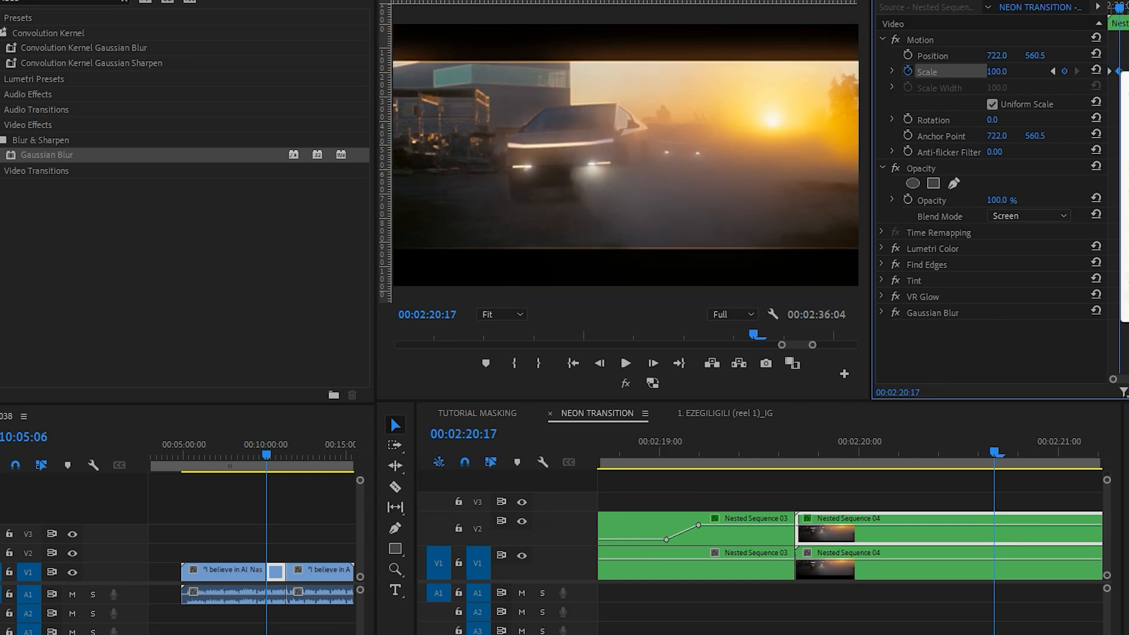
click(1126, 295)
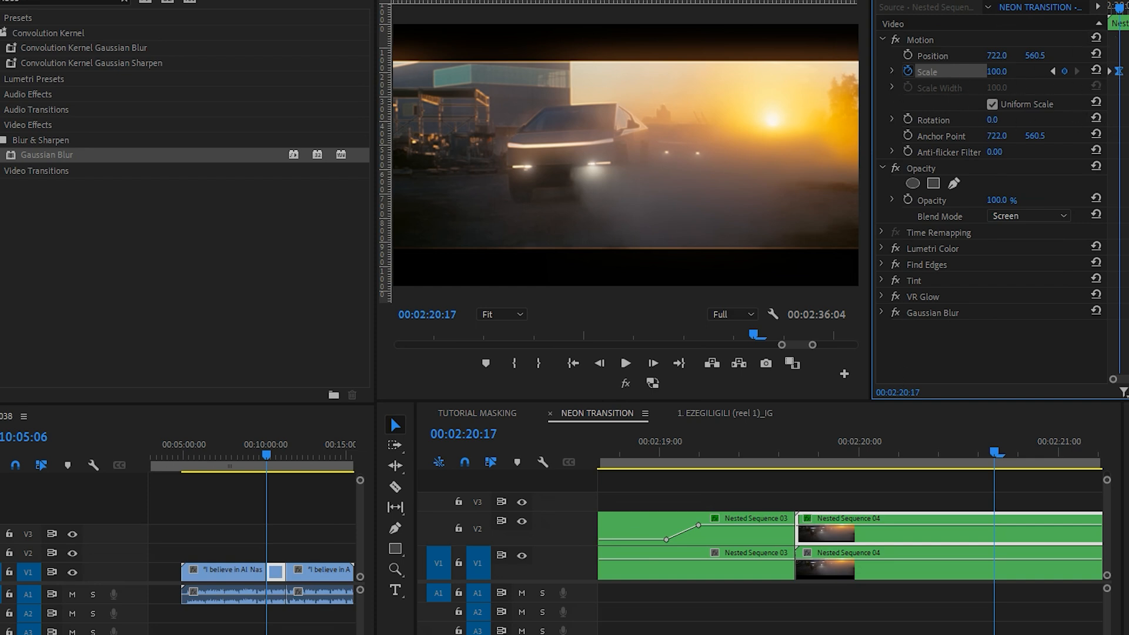
mouse_move(1118, 8)
mouse_down()
mouse_move(1108, 8)
mouse_move(1120, 8)
mouse_up()
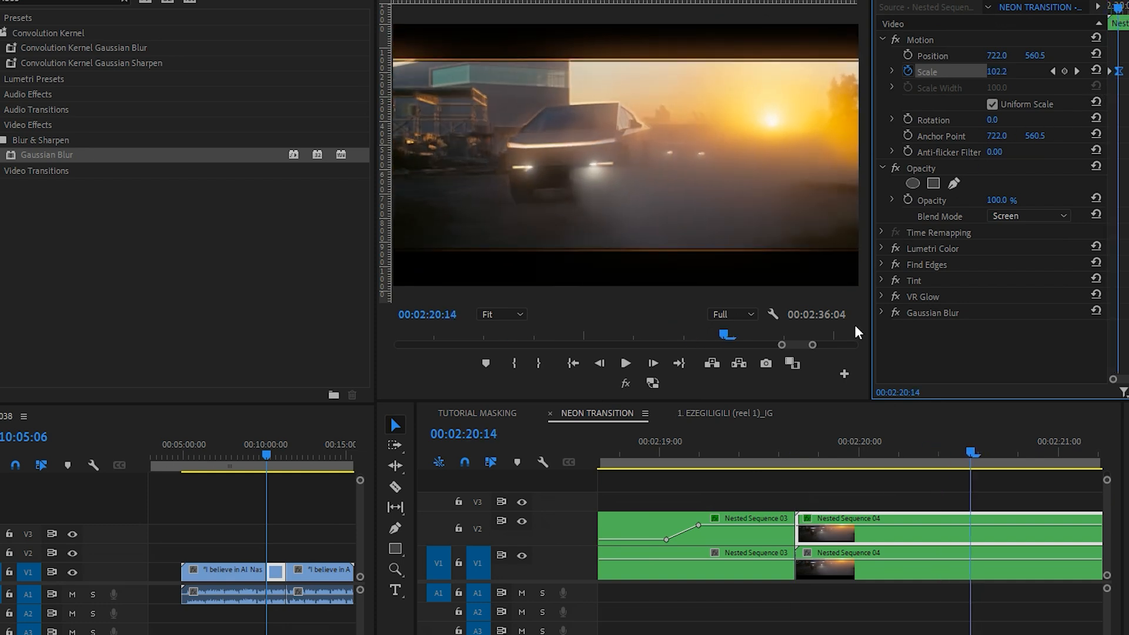
Step: Keyframe the V2 Nested Sequence 04 clip's opacity to fade from 100% near its start to 0% shortly after 00:02:20:00
scroll(806, 526, up, 2)
click(810, 525)
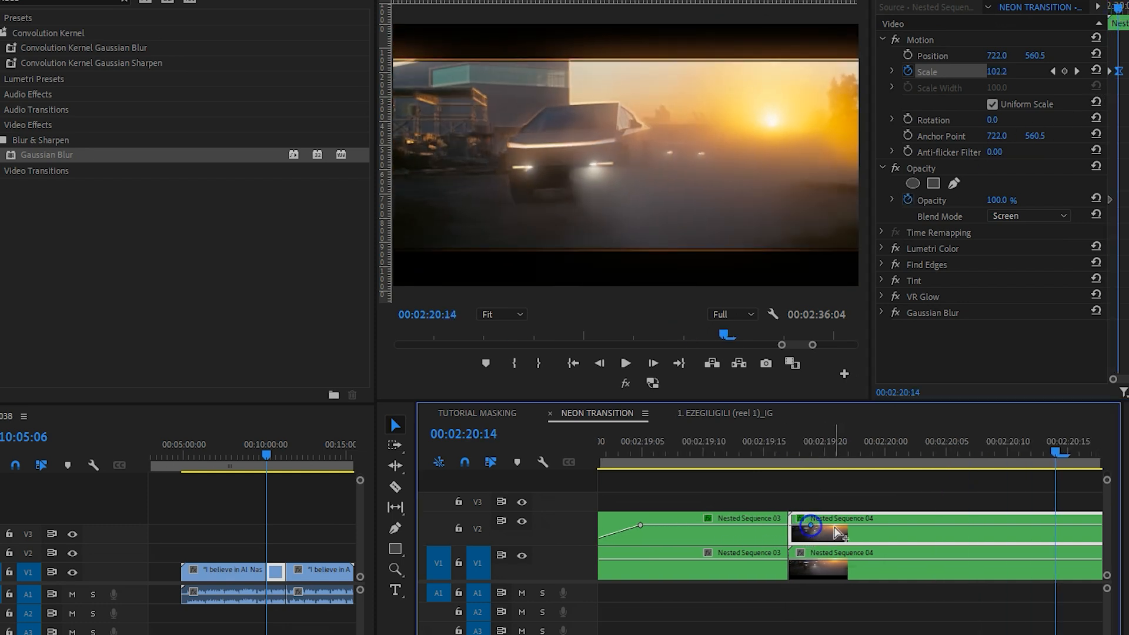
scroll(829, 531, down, 2)
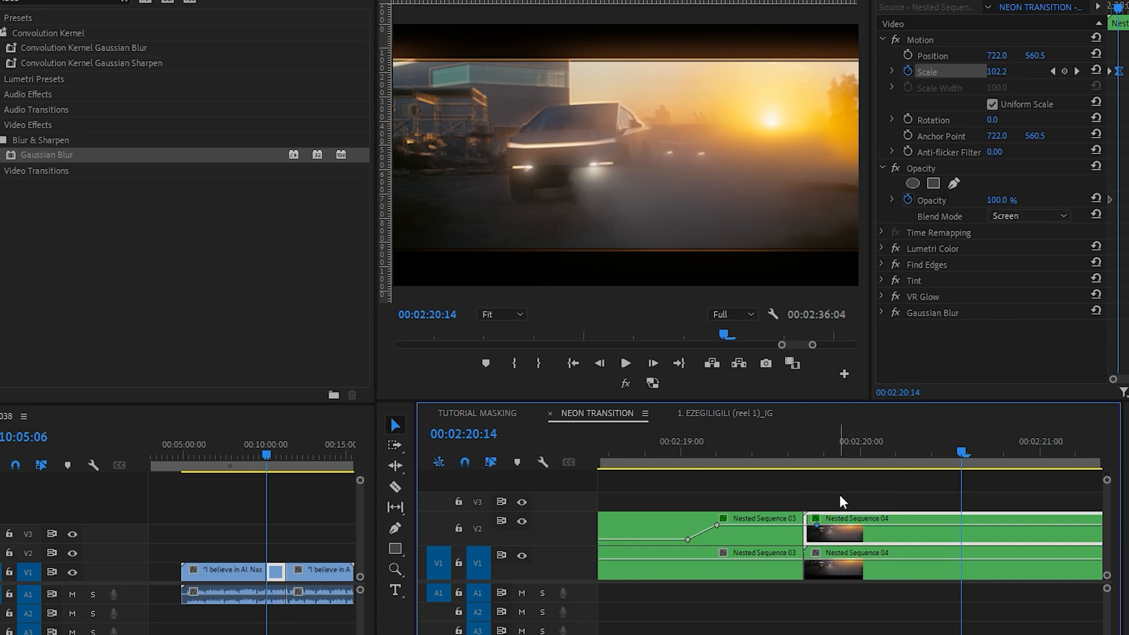
ctrl+click(866, 525)
drag(866, 529, 818, 529)
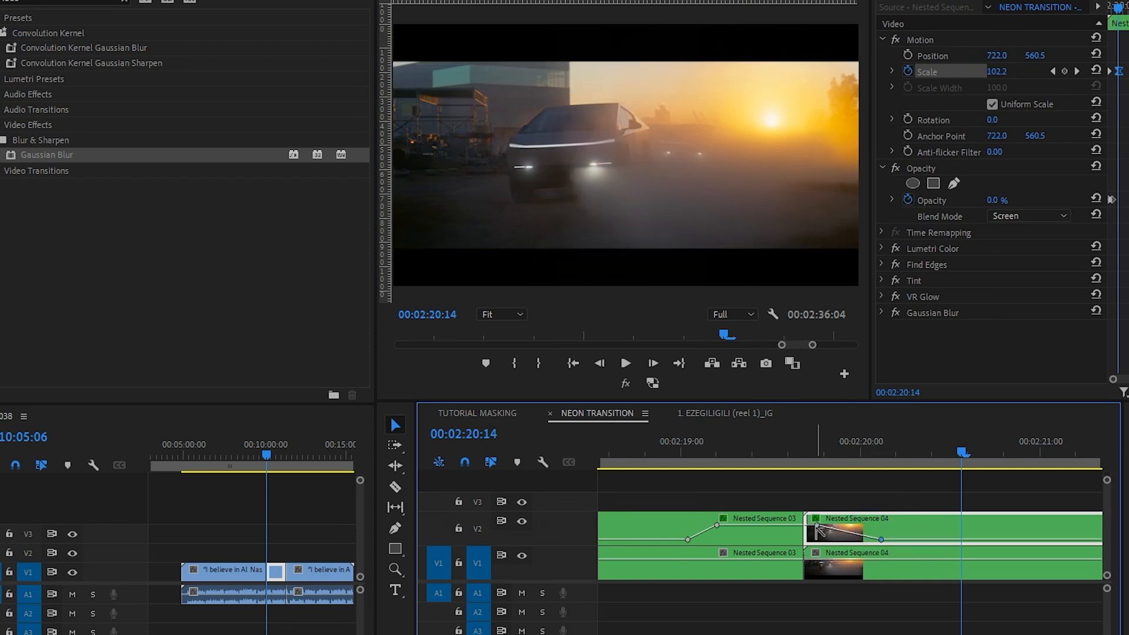
scroll(793, 544, up, 1)
scroll(794, 544, up, 1)
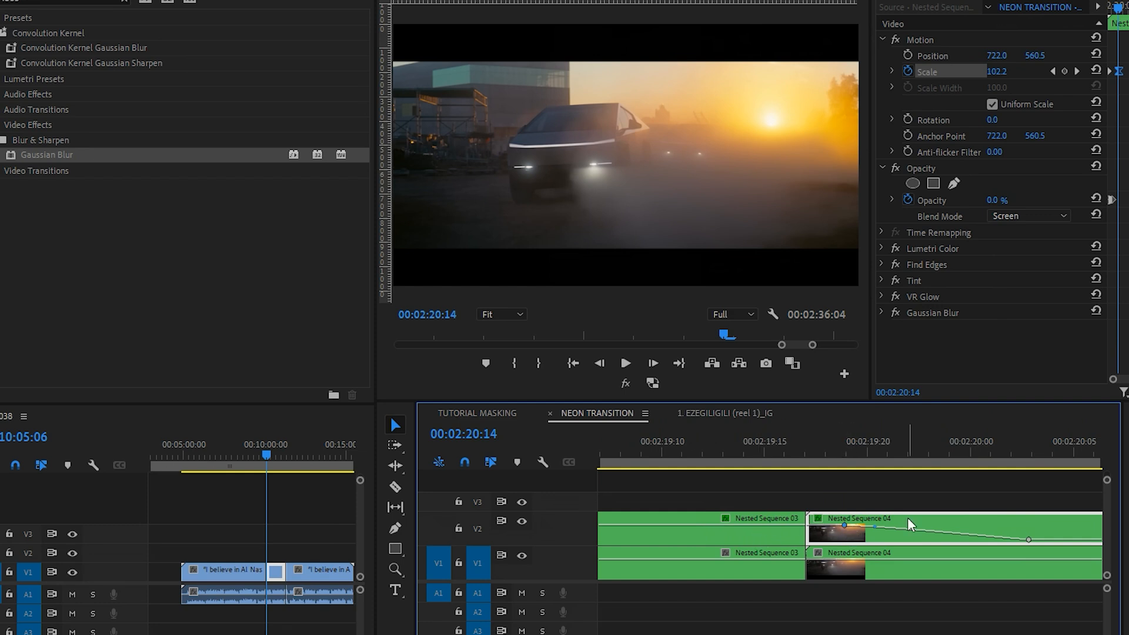
scroll(767, 553, down, 2)
Step: Check the V2 Nested Sequence 03 opacity keyframes and play the transition from just before 00:02:19:00
double_click(685, 539)
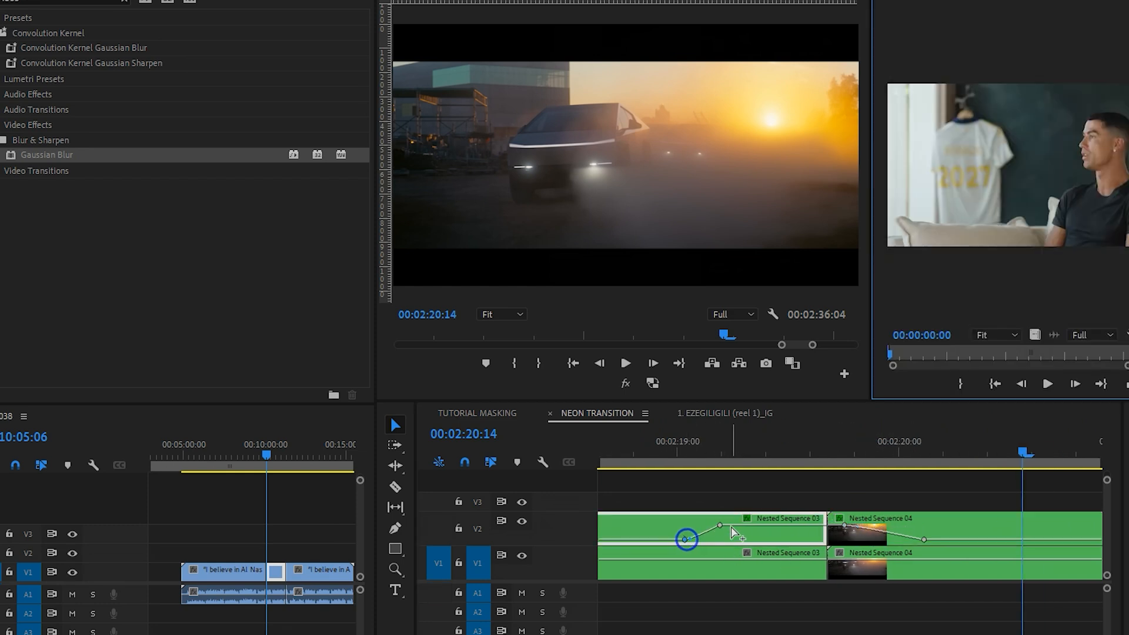
ctrl+click(719, 526)
ctrl+click(684, 541)
scroll(902, 537, down, 1)
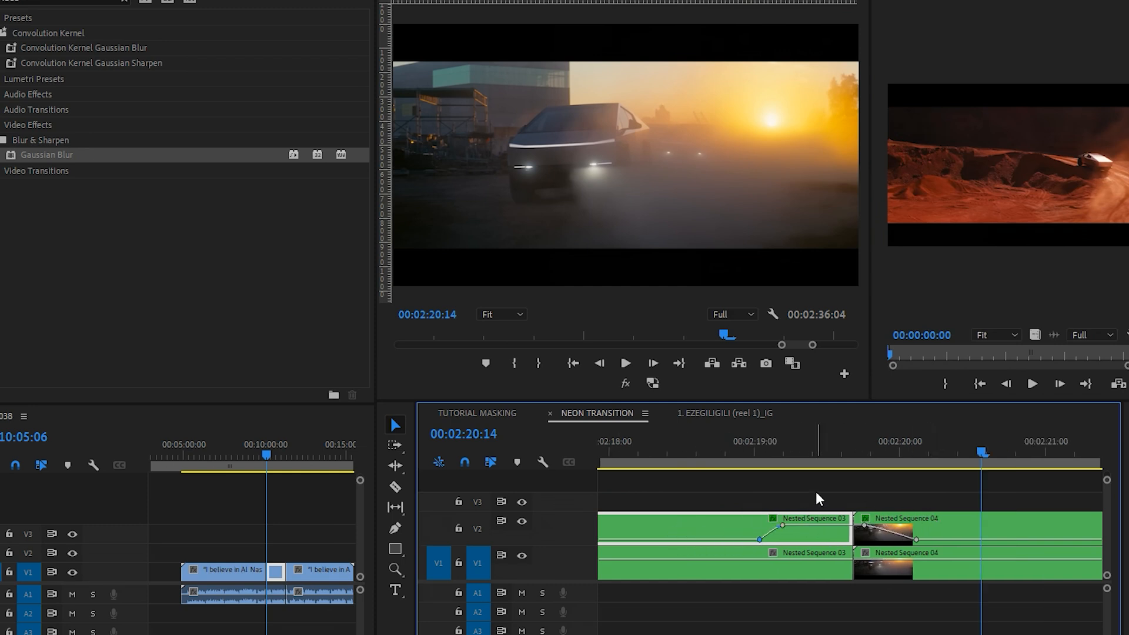
click(742, 453)
key(space)
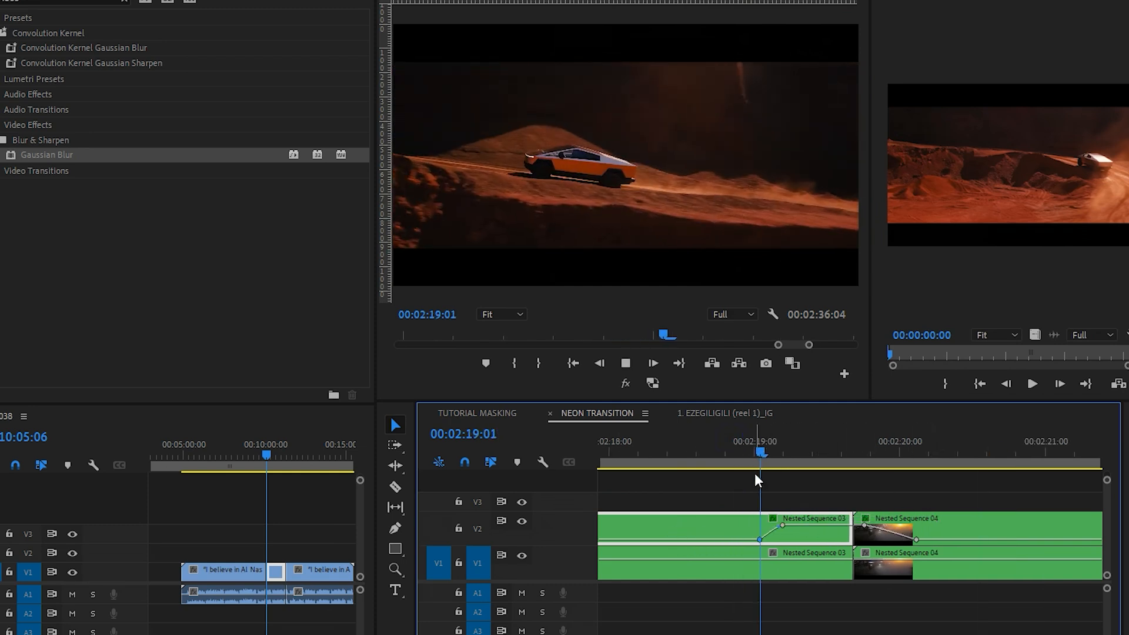
key(space)
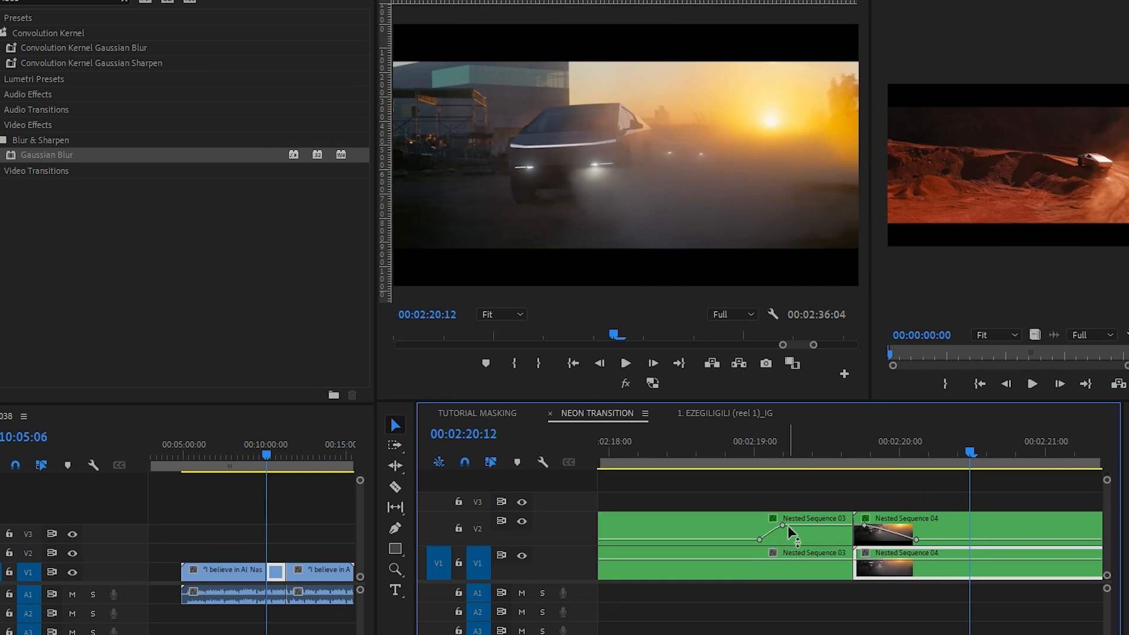
Step: Lengthen the V2 opacity ramps by moving Nested Sequence 03's upper keyframe and both Nested Sequence 04 fade-out keyframes later
drag(787, 524, 810, 526)
drag(916, 539, 954, 539)
drag(863, 524, 886, 525)
drag(954, 538, 990, 539)
scroll(1006, 532, down, 1)
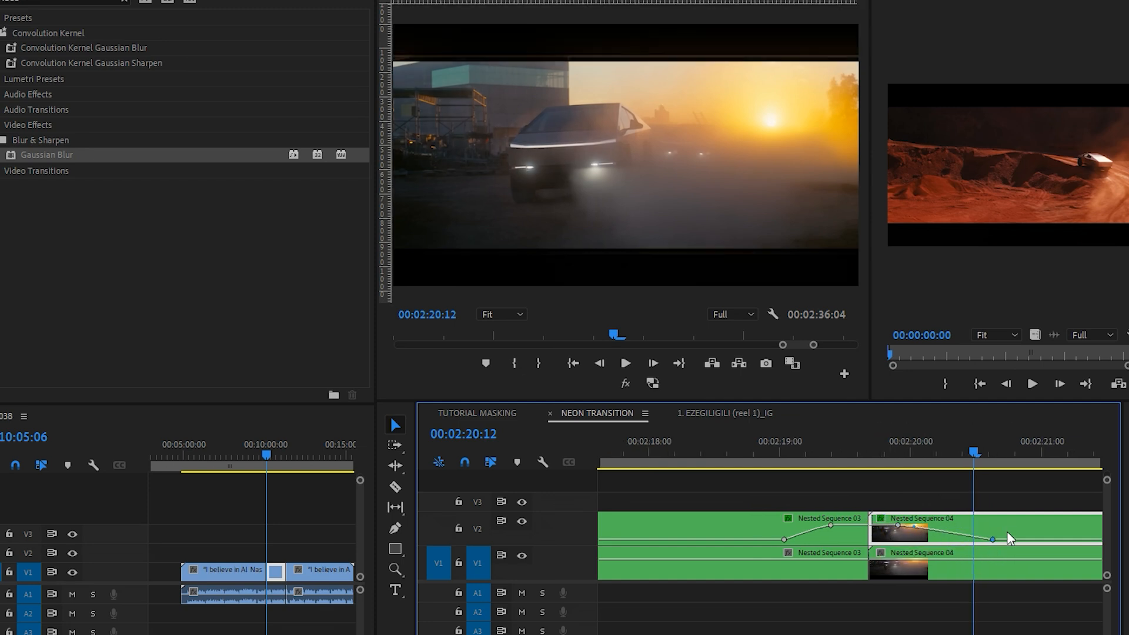
Step: Review the lengthened fades by playing and scrubbing the transition between the two cars
scroll(1006, 531, down, 2)
click(895, 432)
key(space)
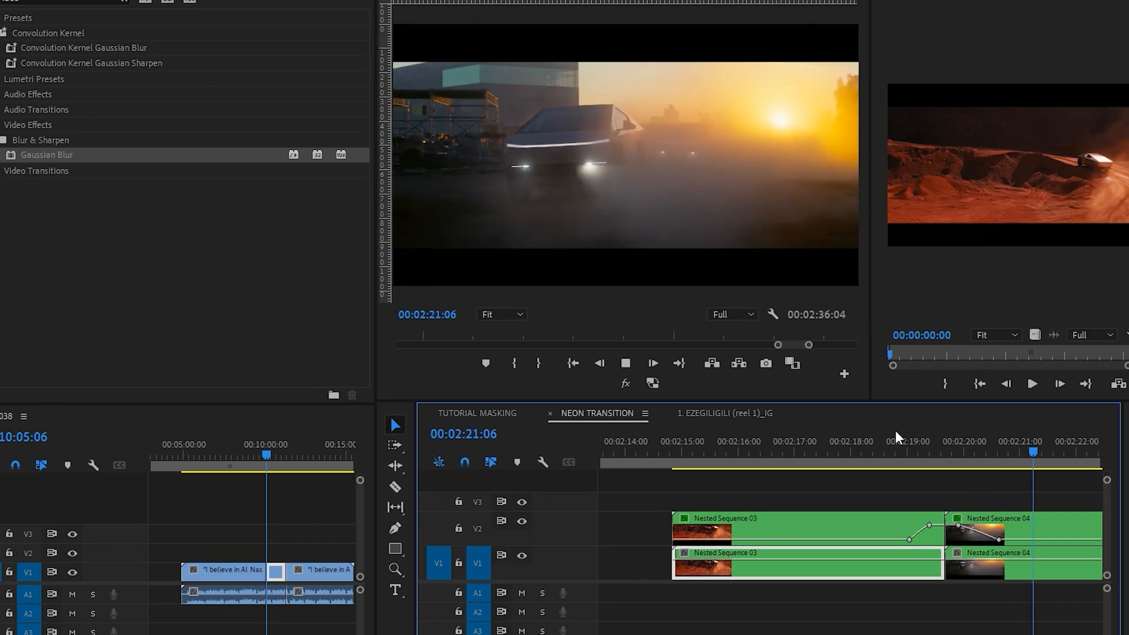
key(space)
scroll(1000, 488, down, 4)
scroll(1034, 511, up, 5)
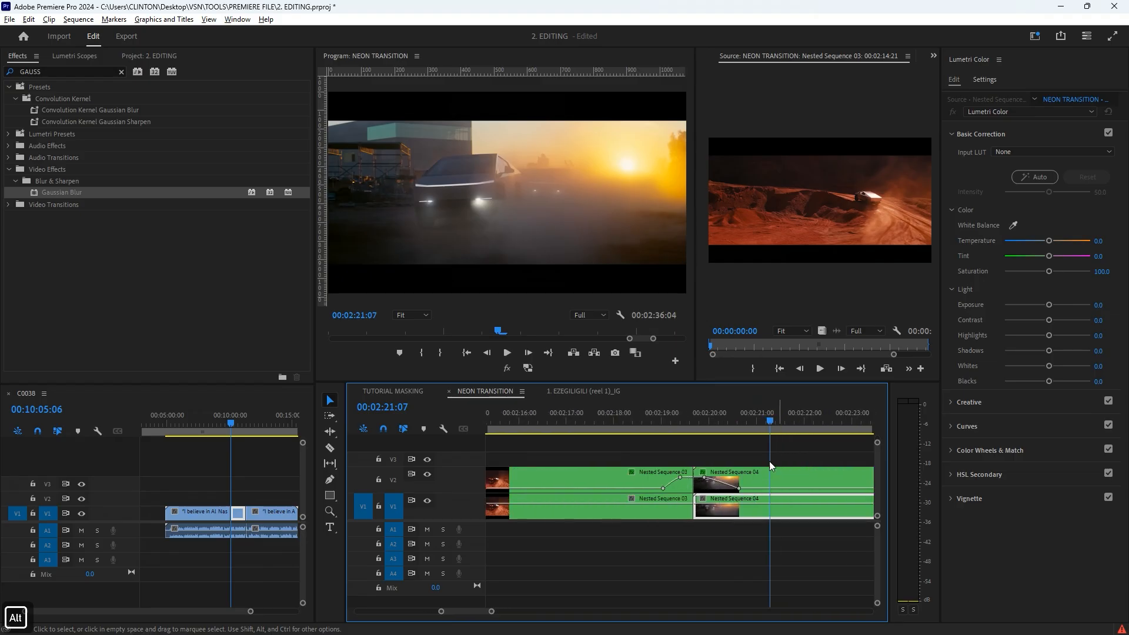
drag(629, 431, 733, 431)
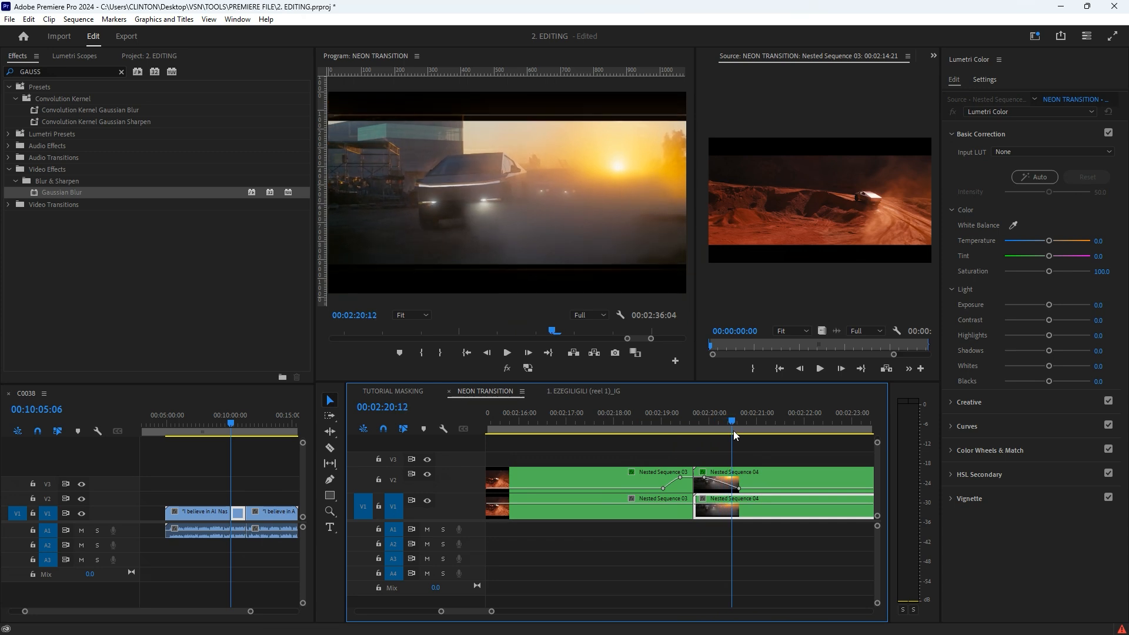
scroll(725, 439, down, 2)
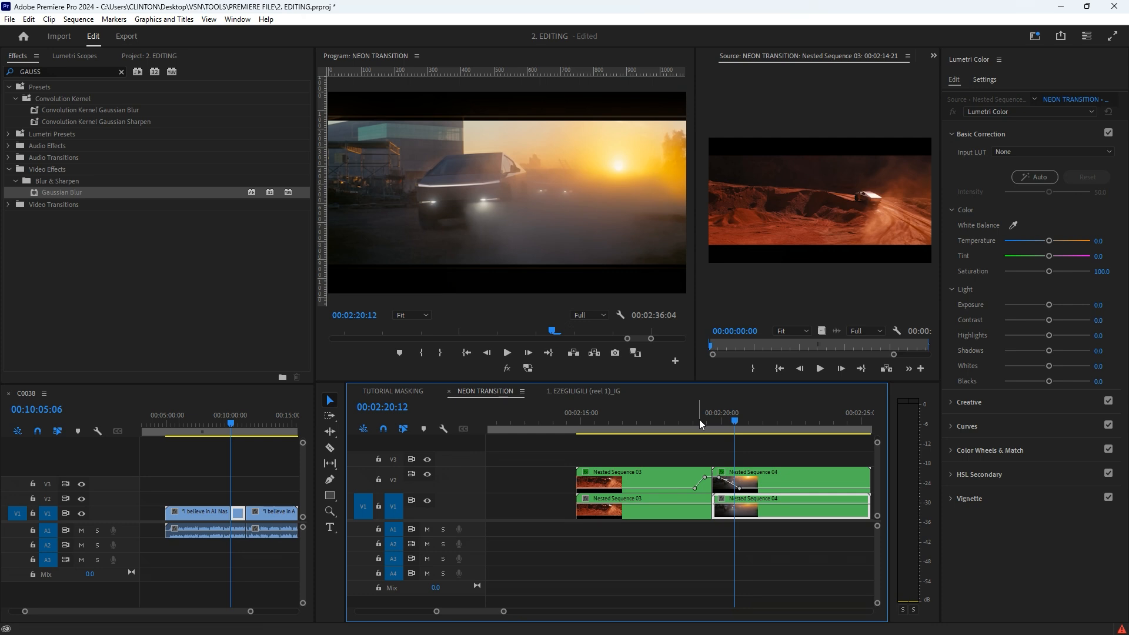
drag(699, 419, 722, 395)
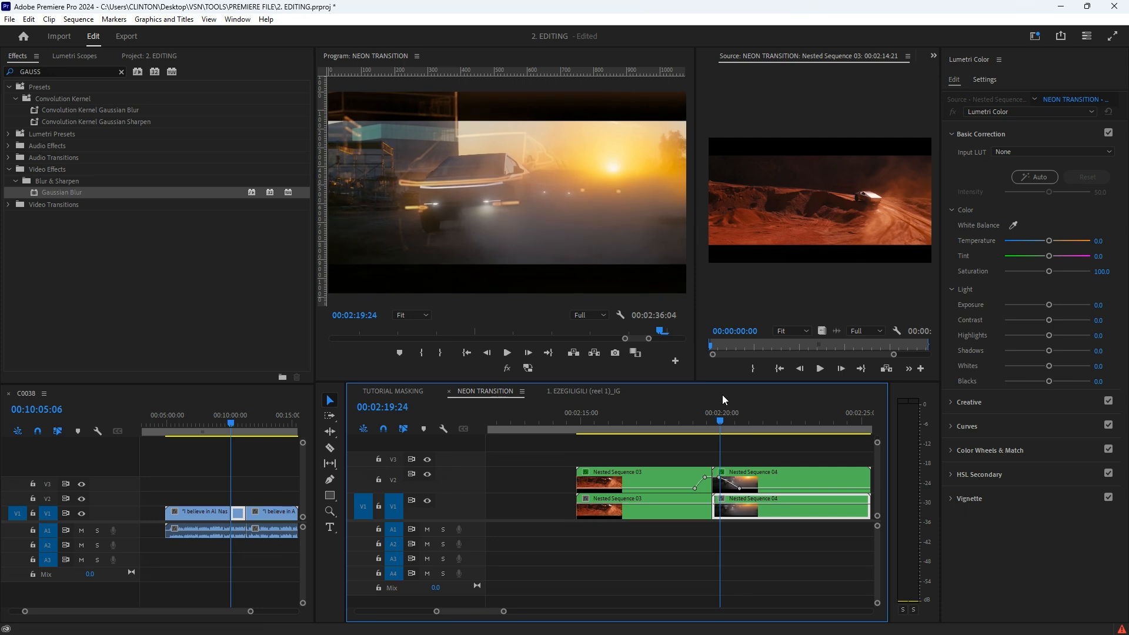
Step: Draw a closed freeform opacity mask around the car on the V2 Nested Sequence 04 clip and set its feather to 94
scroll(743, 53, up, 1)
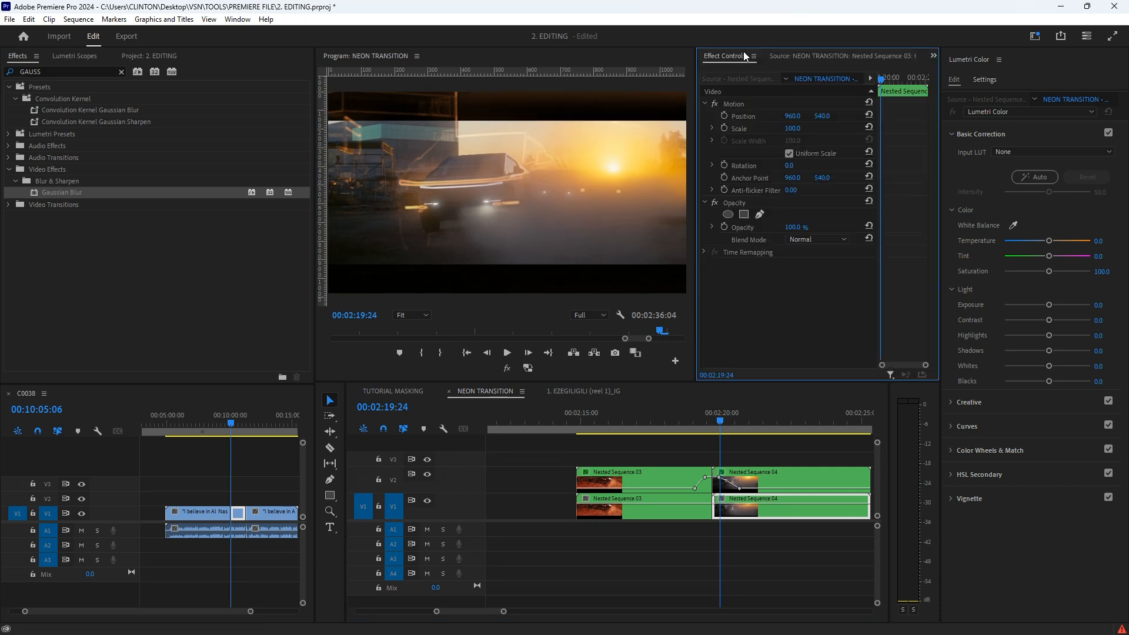
click(756, 474)
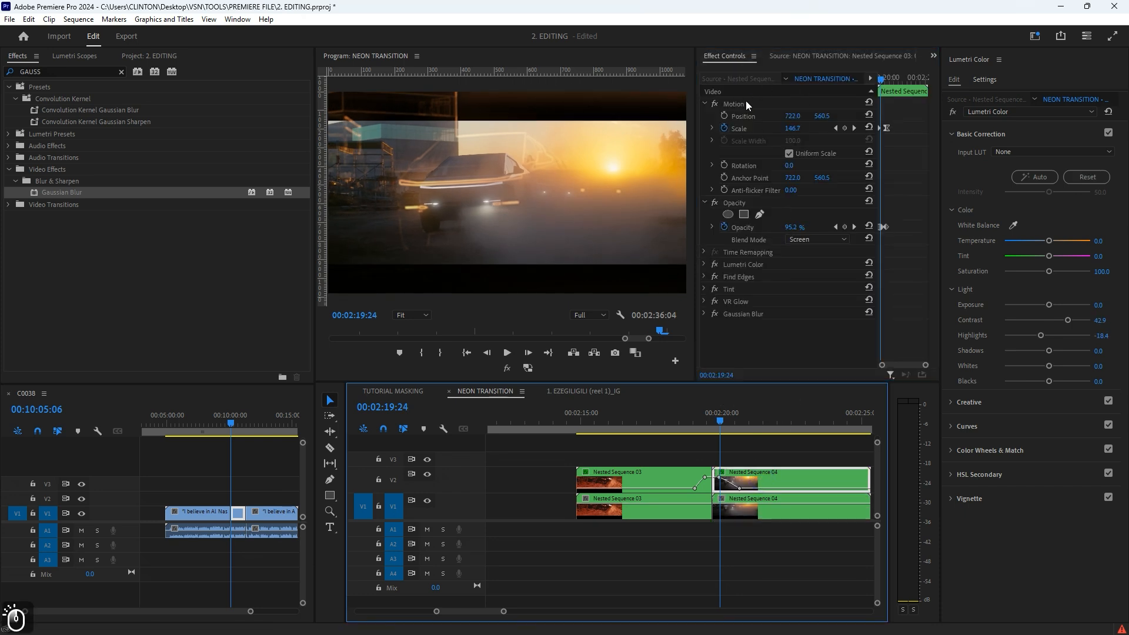
click(744, 215)
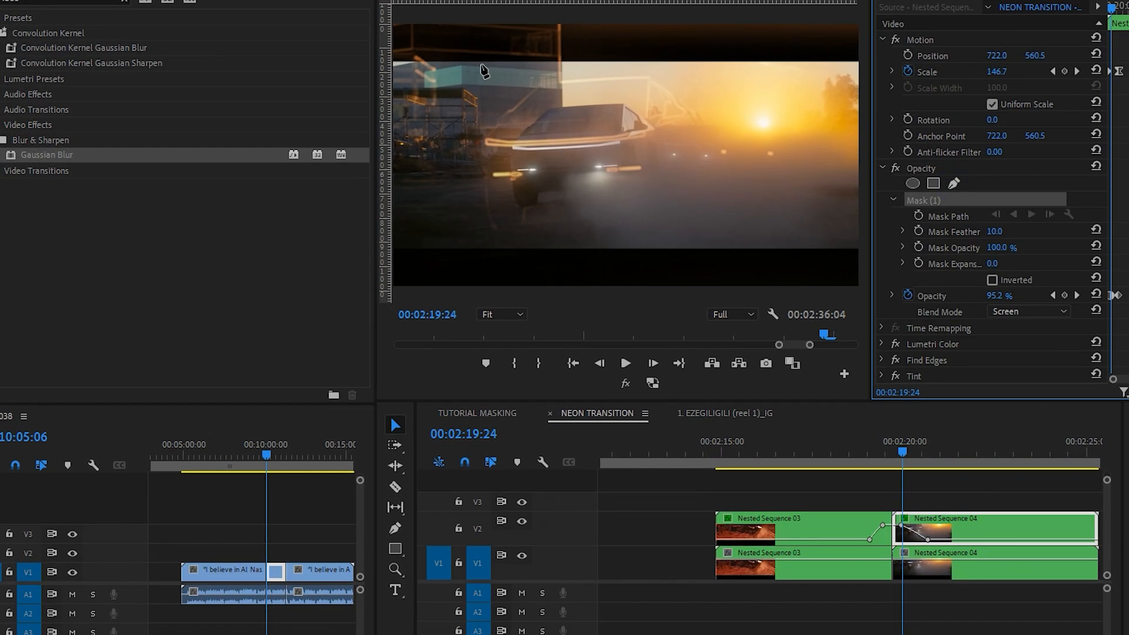
click(481, 65)
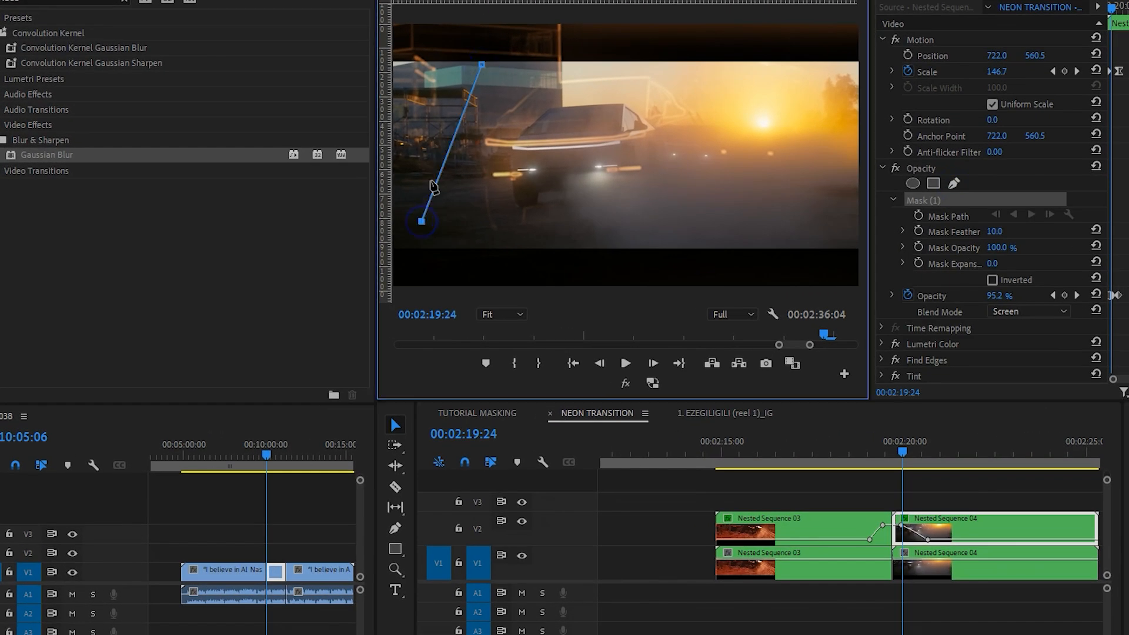
click(435, 110)
click(435, 228)
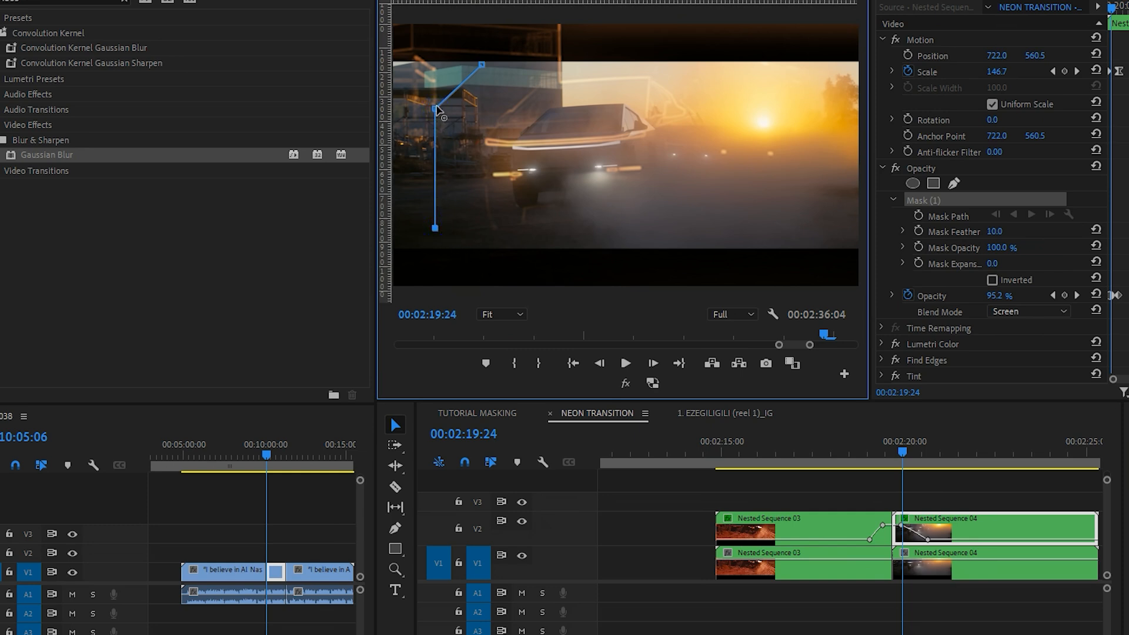
drag(436, 110, 453, 113)
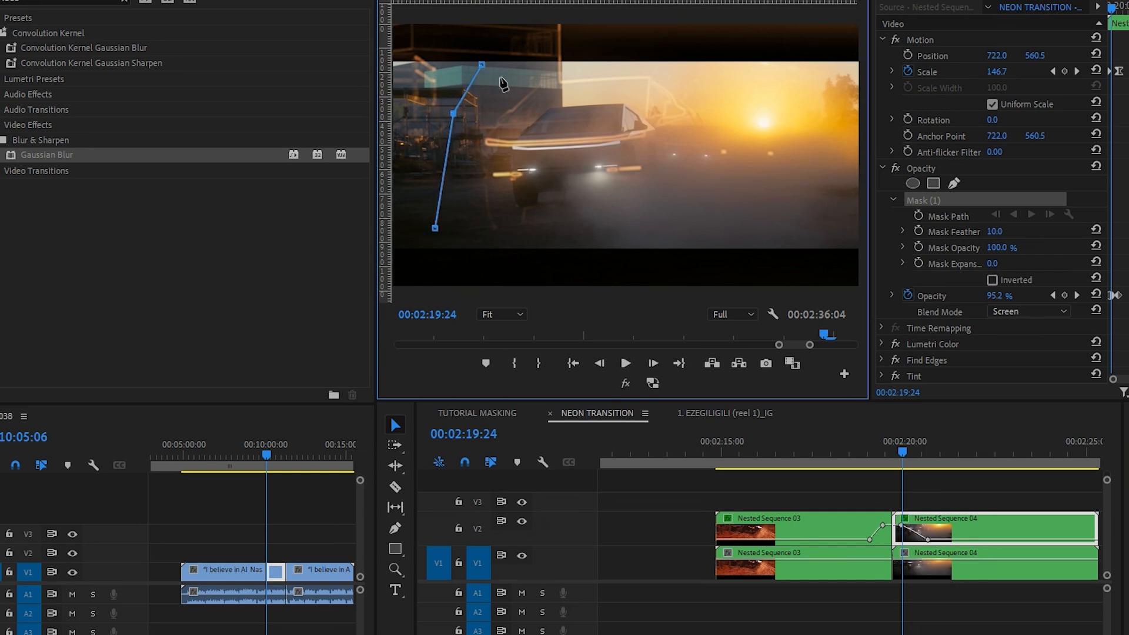
drag(435, 229, 440, 242)
click(692, 247)
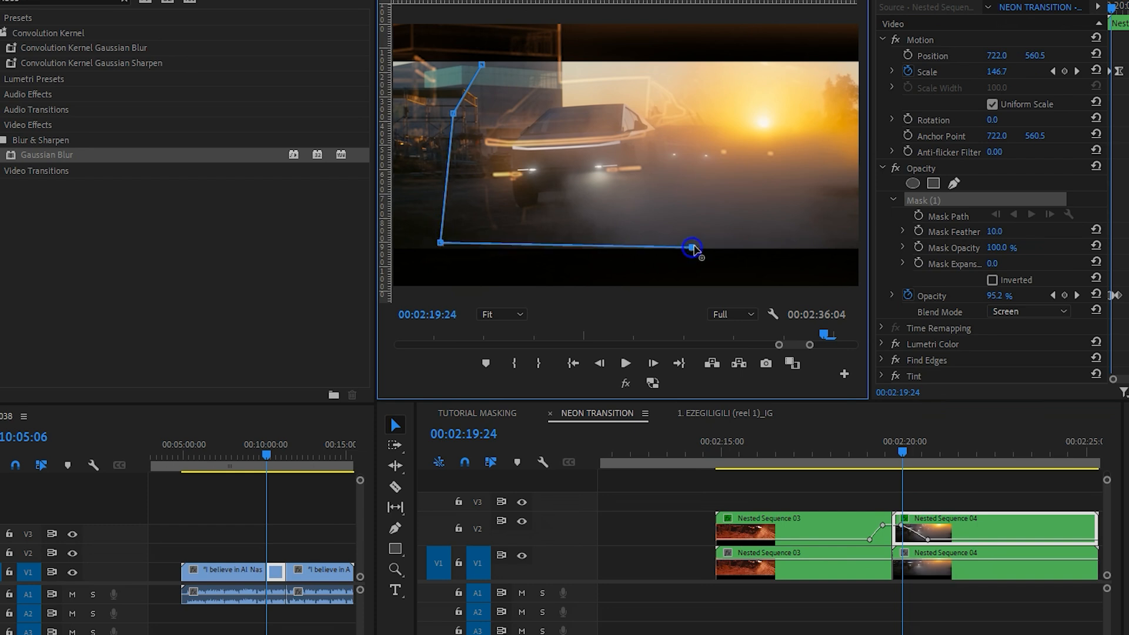
click(779, 197)
click(784, 77)
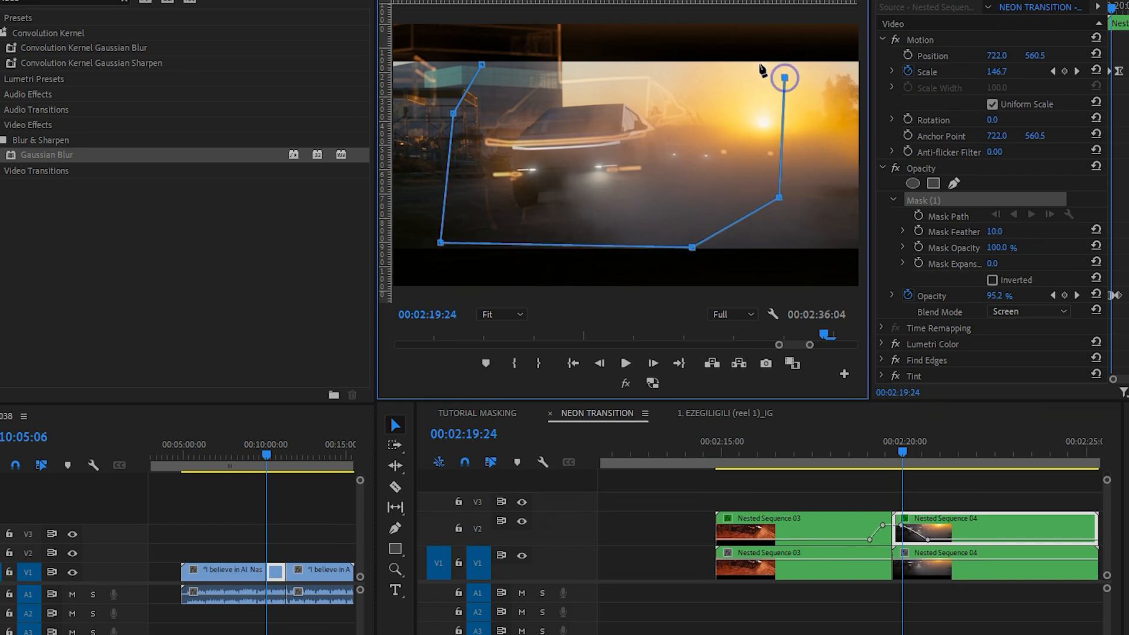
click(731, 62)
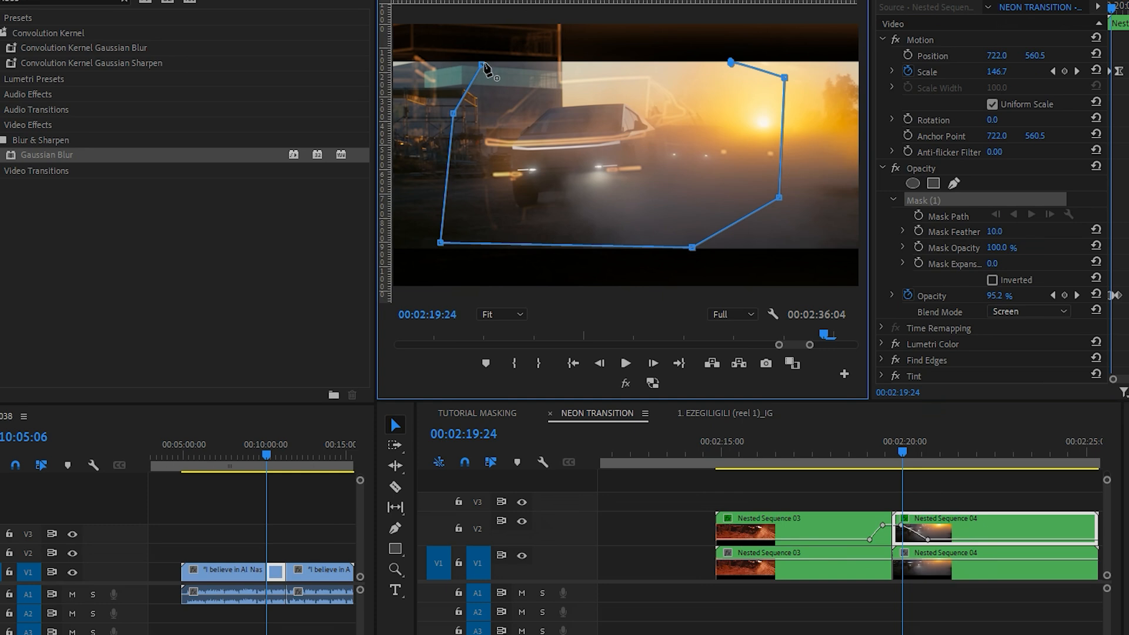
click(482, 65)
mouse_move(994, 231)
mouse_down()
mouse_move(1037, 231)
mouse_move(1006, 231)
mouse_up()
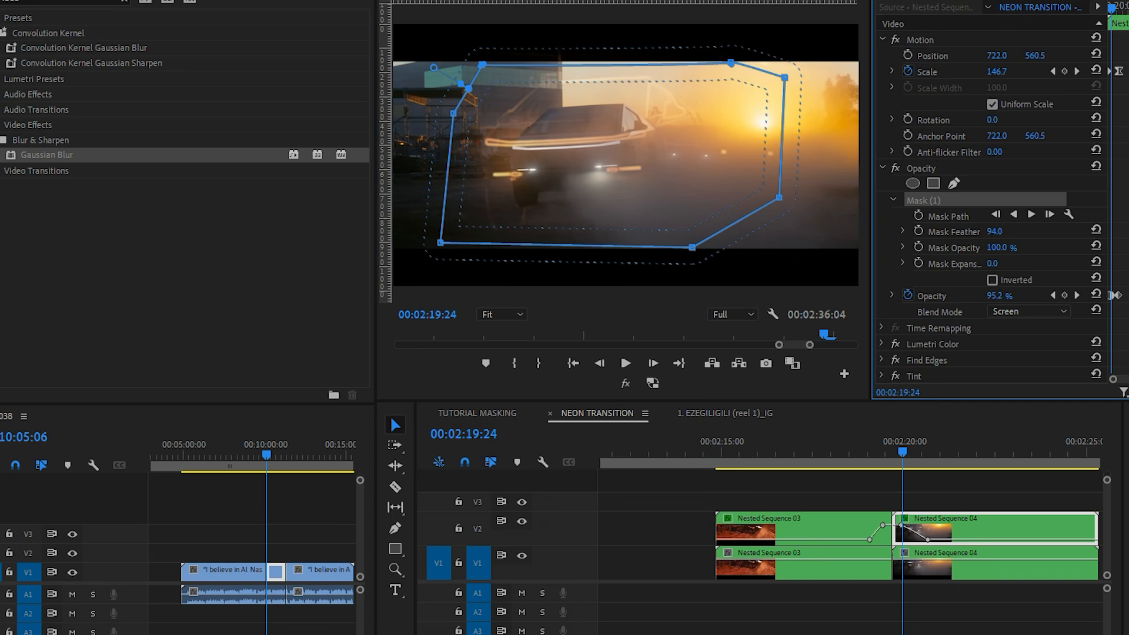
Step: Compare the neon outline without the mask by deleting Mask (1) from V2's Nested Sequence 04, and undo the deletion
click(1035, 171)
click(895, 171)
key(ctrl+z)
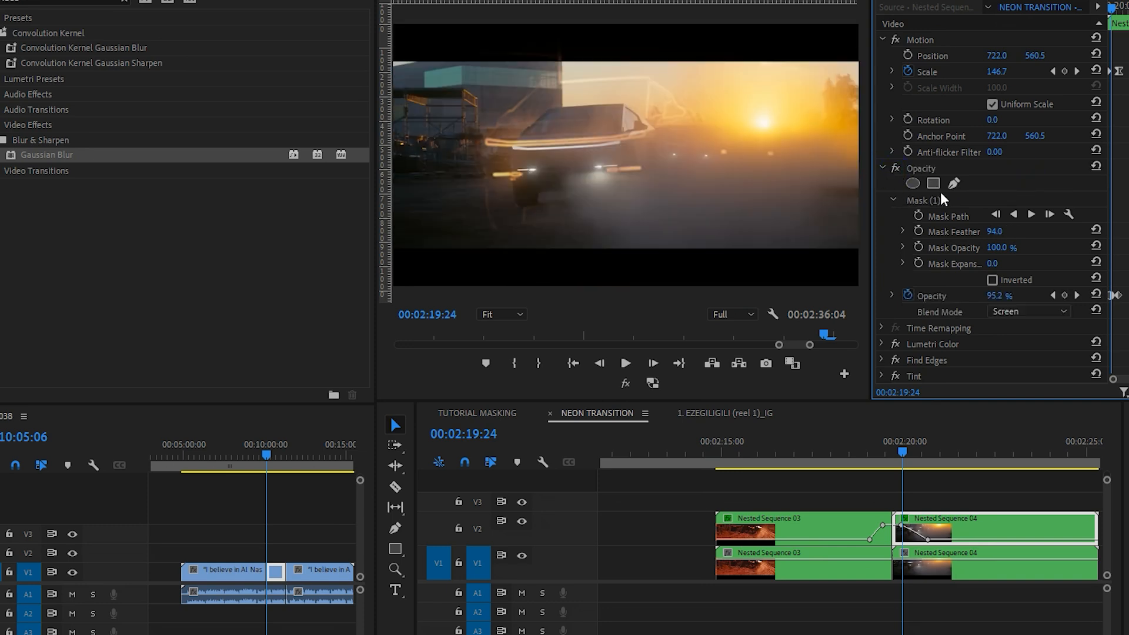
click(937, 198)
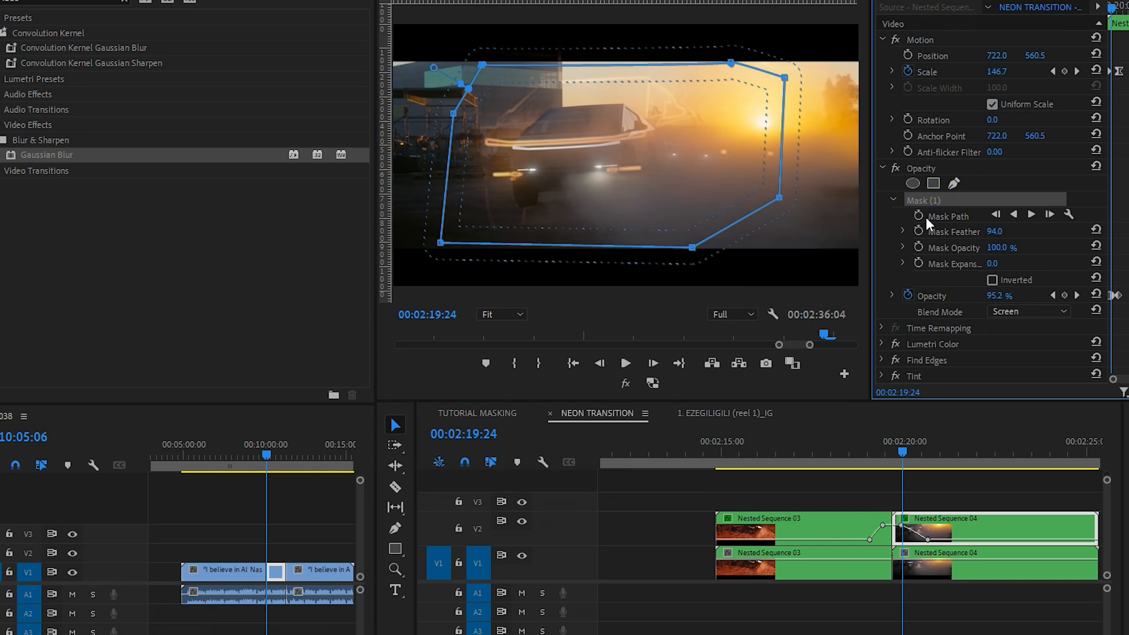
key(Delete)
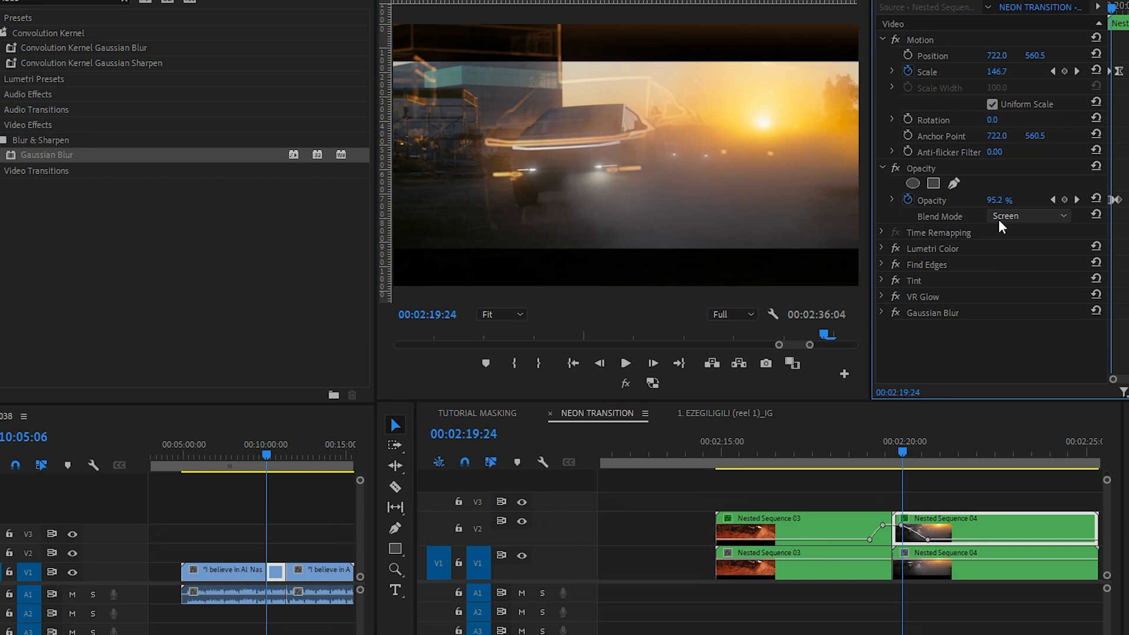
key(ctrl+z)
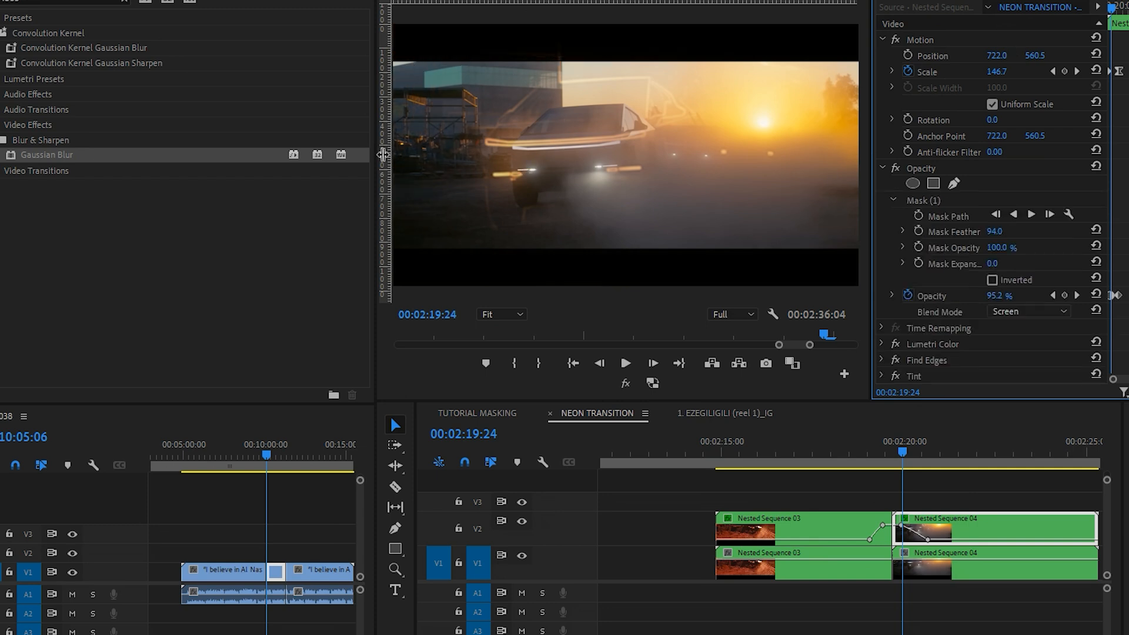
Step: Play the masked neon transition at full size from the start of Nested Sequence 03, and return the playhead to that start
click(761, 452)
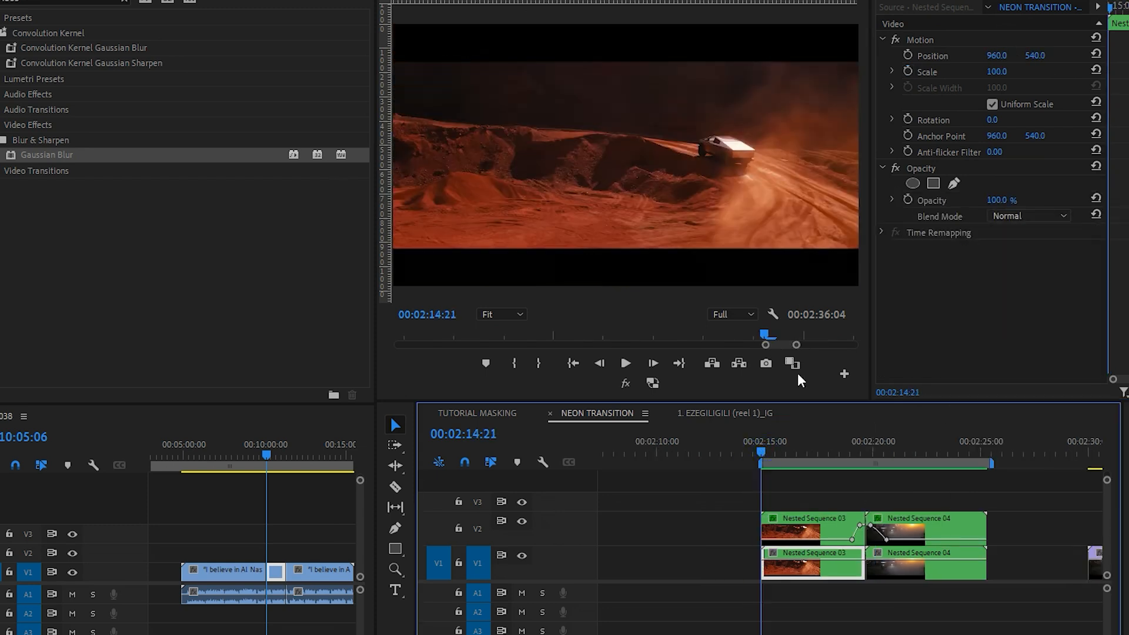
key(grave)
key(space)
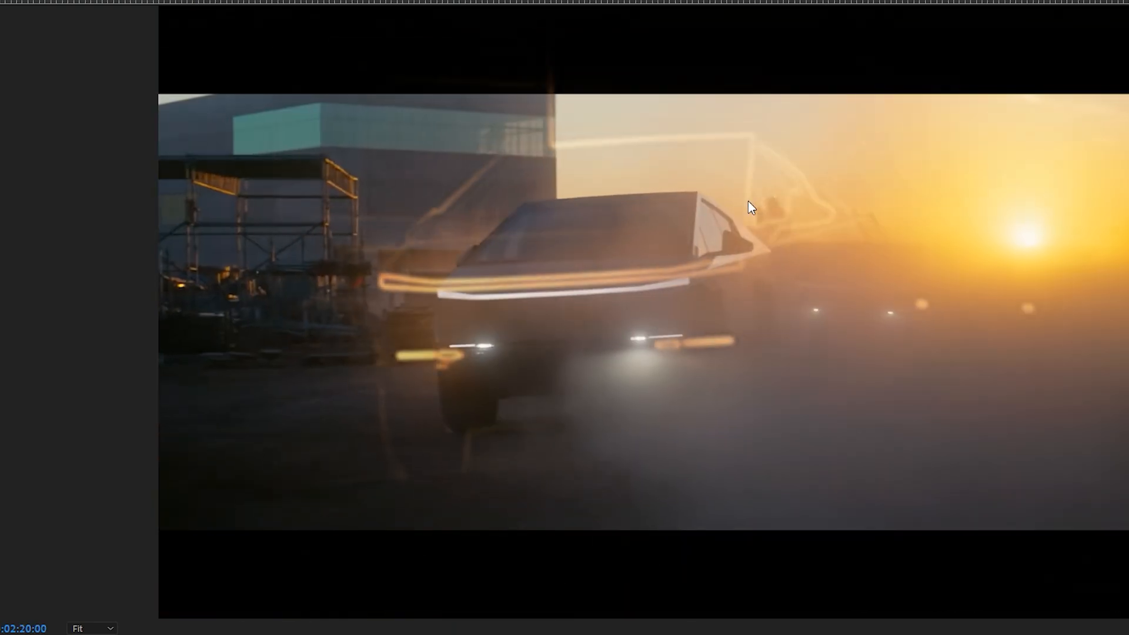
key(space)
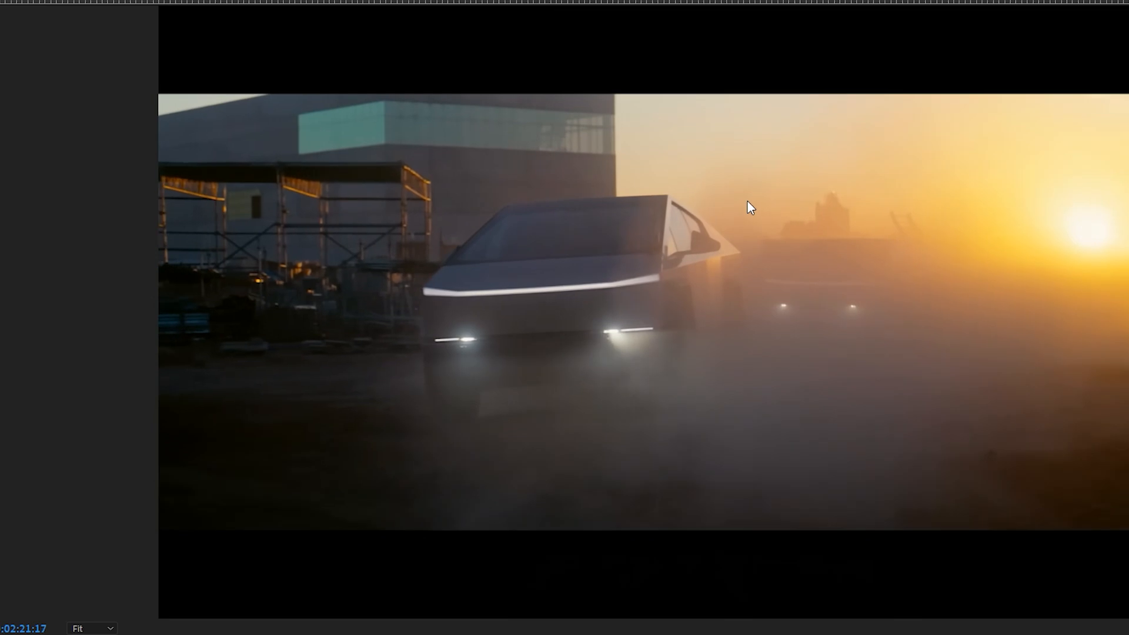
scroll(861, 531, up, 3)
drag(831, 443, 964, 457)
scroll(780, 487, down, 3)
click(735, 454)
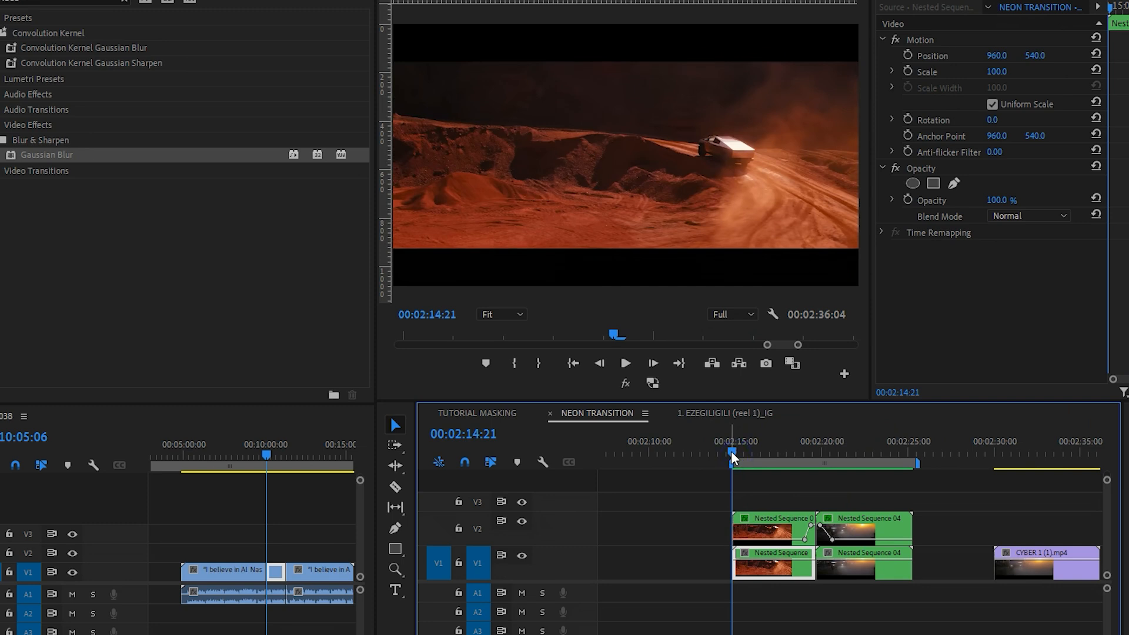
scroll(782, 540, up, 2)
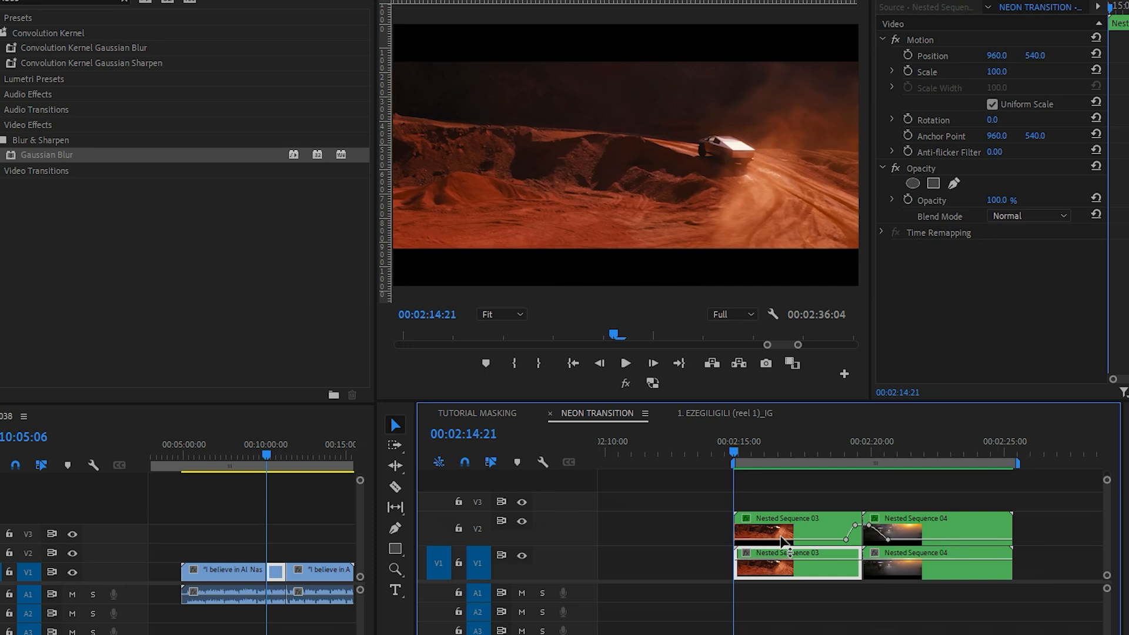
Step: Play and scrub the neon effect on the interview clip around 00:02:03 in the NEON TRANSITION sequence
scroll(781, 536, down, 3)
scroll(764, 533, left, 3)
scroll(758, 532, up, 5)
click(780, 447)
key(space)
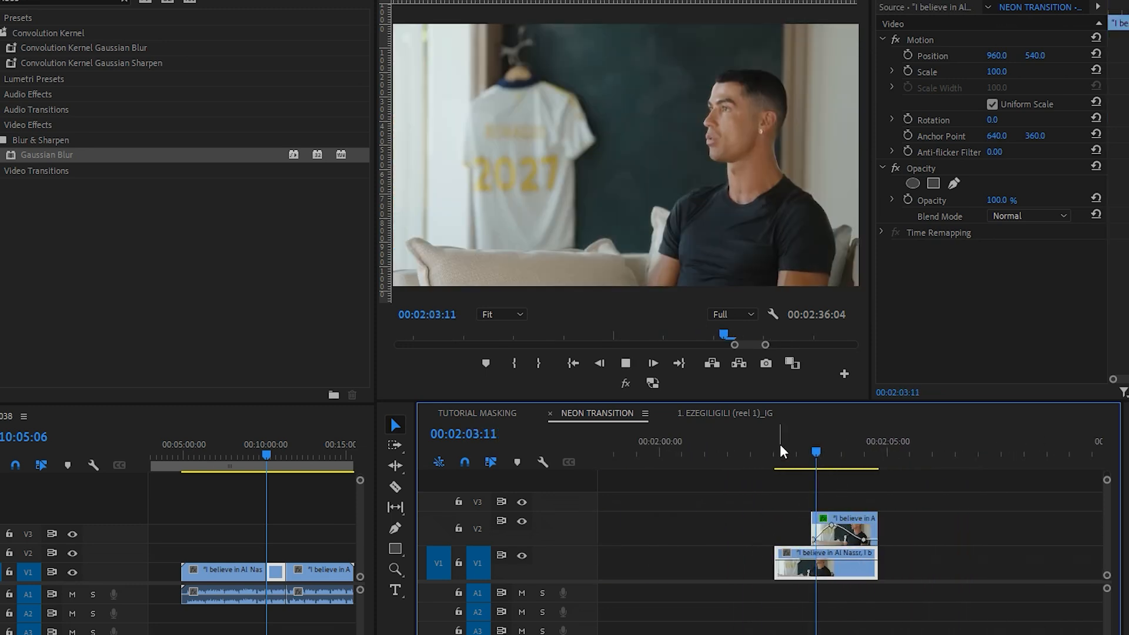
mouse_move(798, 454)
mouse_down()
mouse_move(826, 463)
mouse_move(810, 457)
mouse_move(838, 448)
mouse_move(810, 447)
mouse_up()
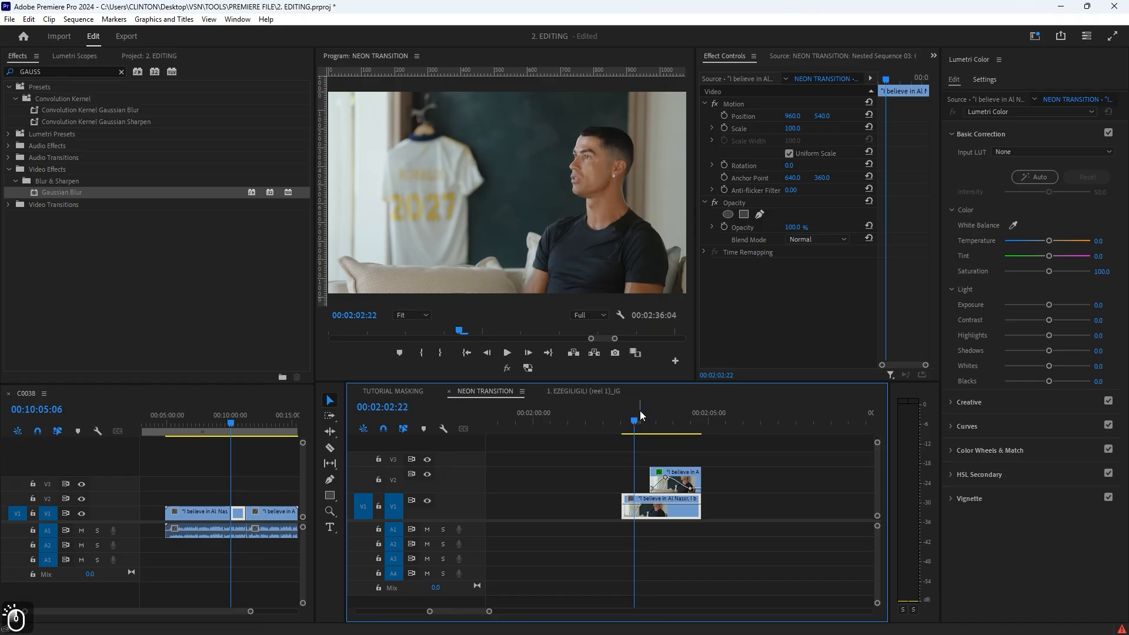
scroll(799, 465, down, 3)
drag(566, 421, 582, 438)
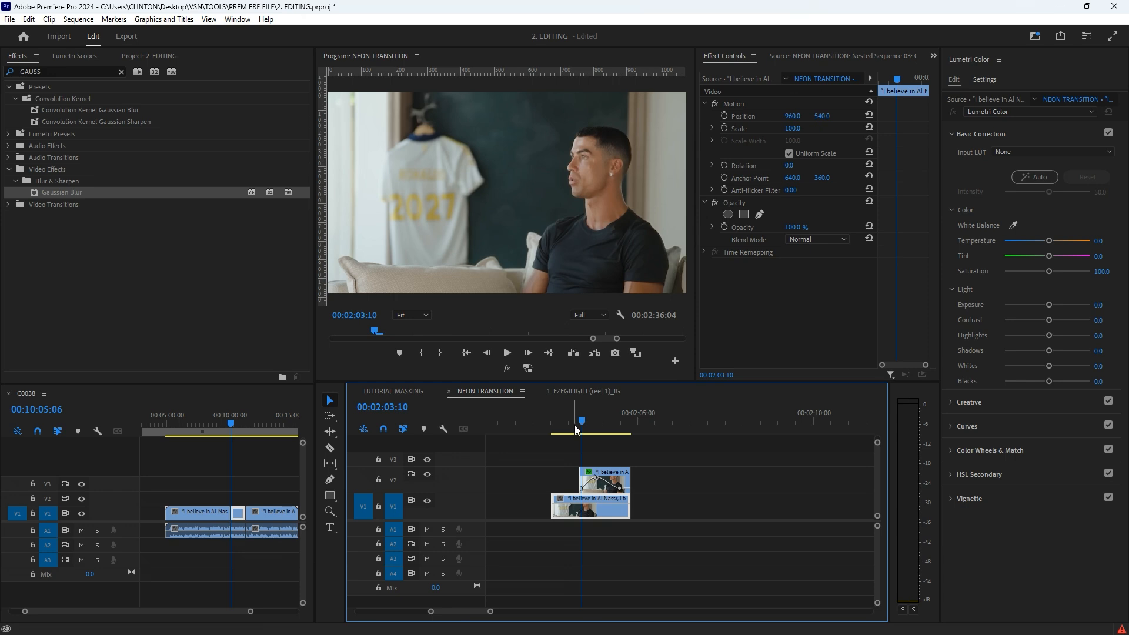
key(space)
key(space)
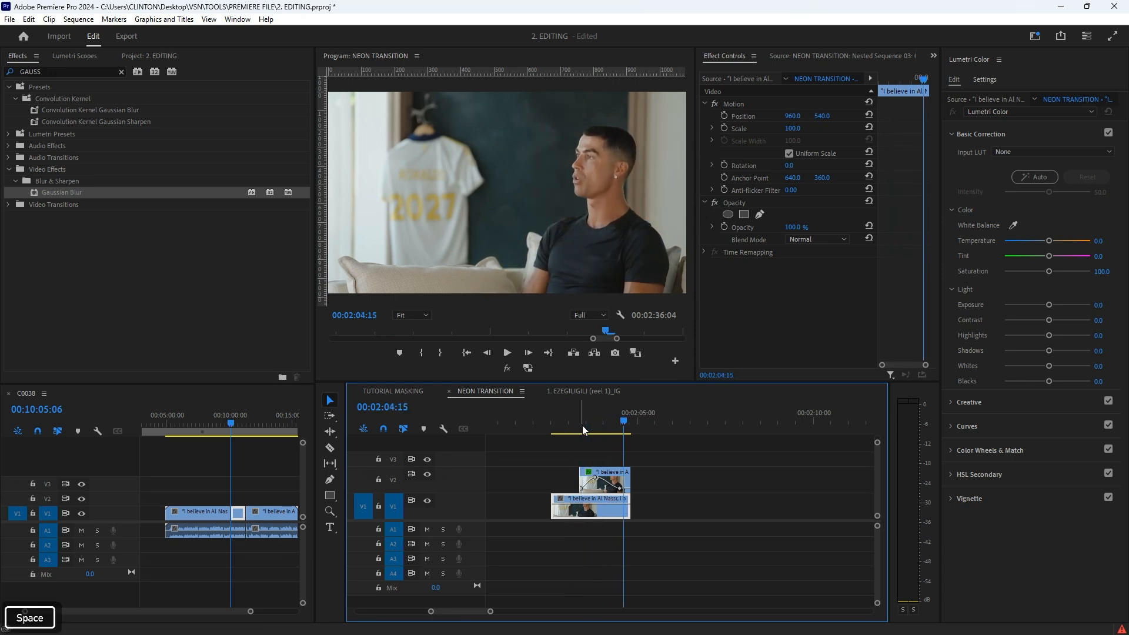
Step: Open the vertical reel 1 sequence and play its first clip from 00:01:03:20
click(577, 391)
key(alt)
scroll(650, 464, up, 2)
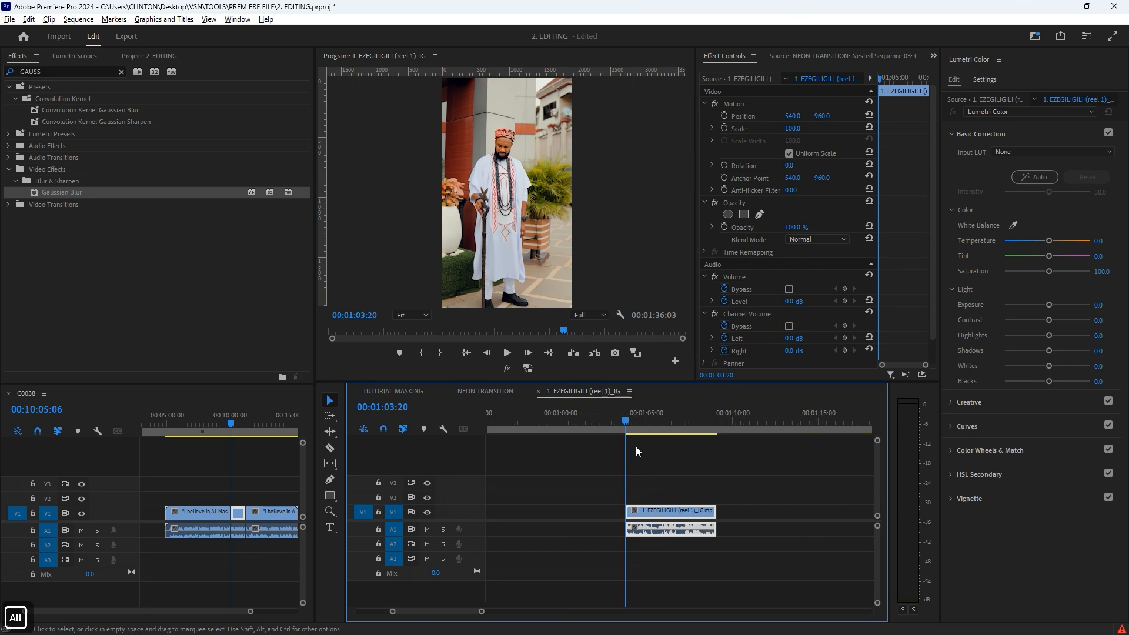
key(space)
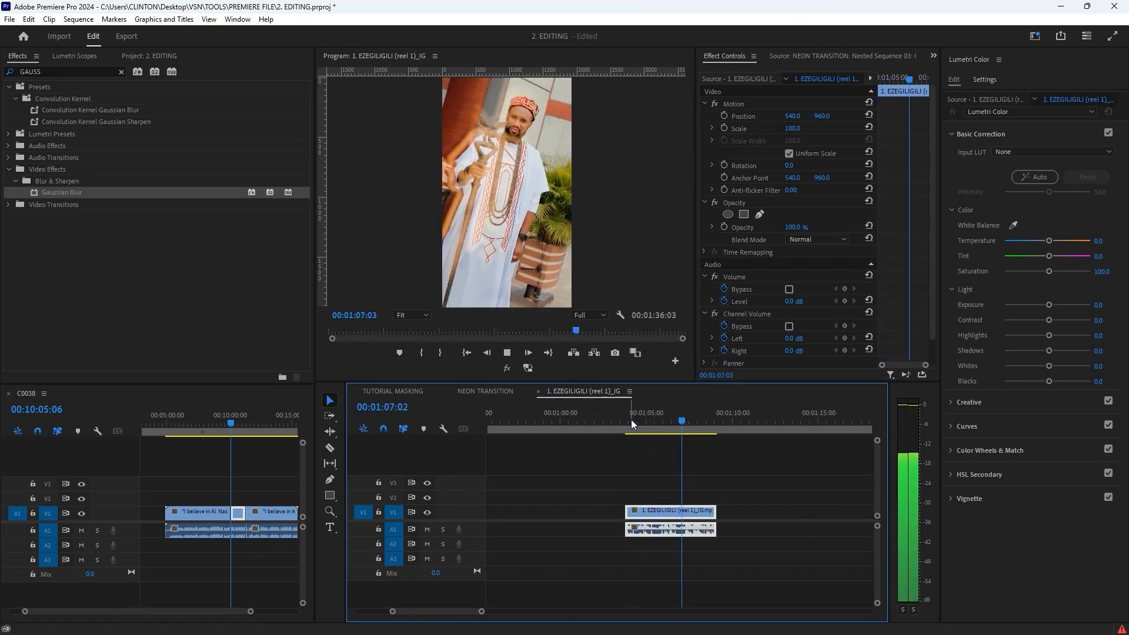
key(space)
Step: Play the last clip of the vertical reel sequence, around 00:01:34
scroll(632, 446, down, 3)
key(alt)
scroll(632, 445, down, 4)
key(space)
click(724, 417)
key(space)
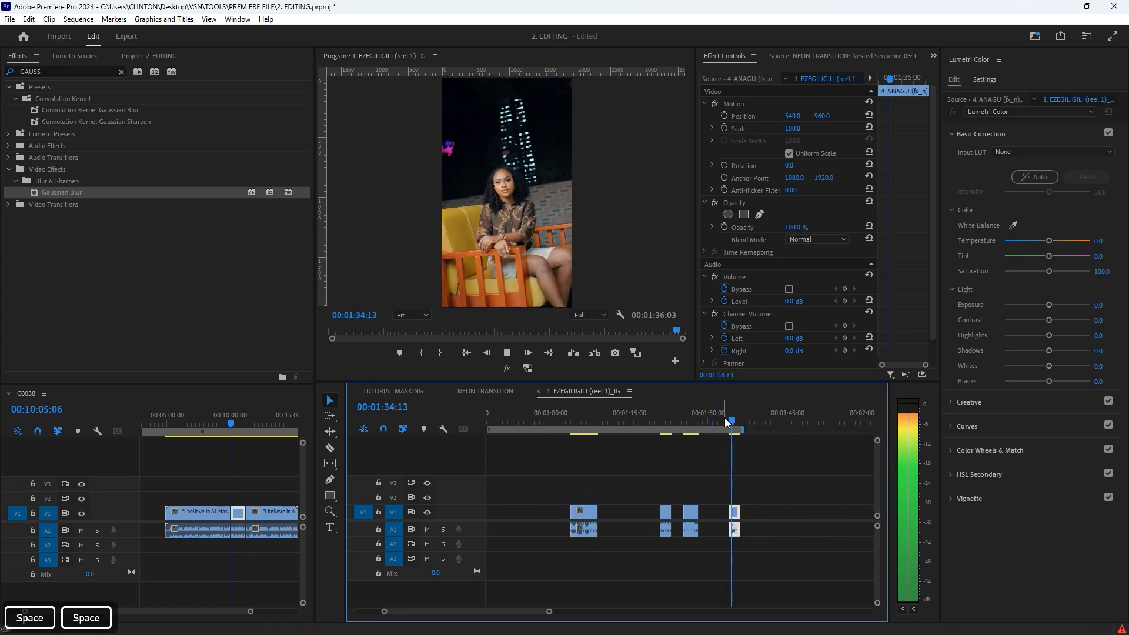
key(space)
Step: Play and scrub the longer female shoot clip in the reel sequence, between about 00:01:25 and 00:01:28, to examine its transition
scroll(655, 487, down, 4)
shift+click(624, 432)
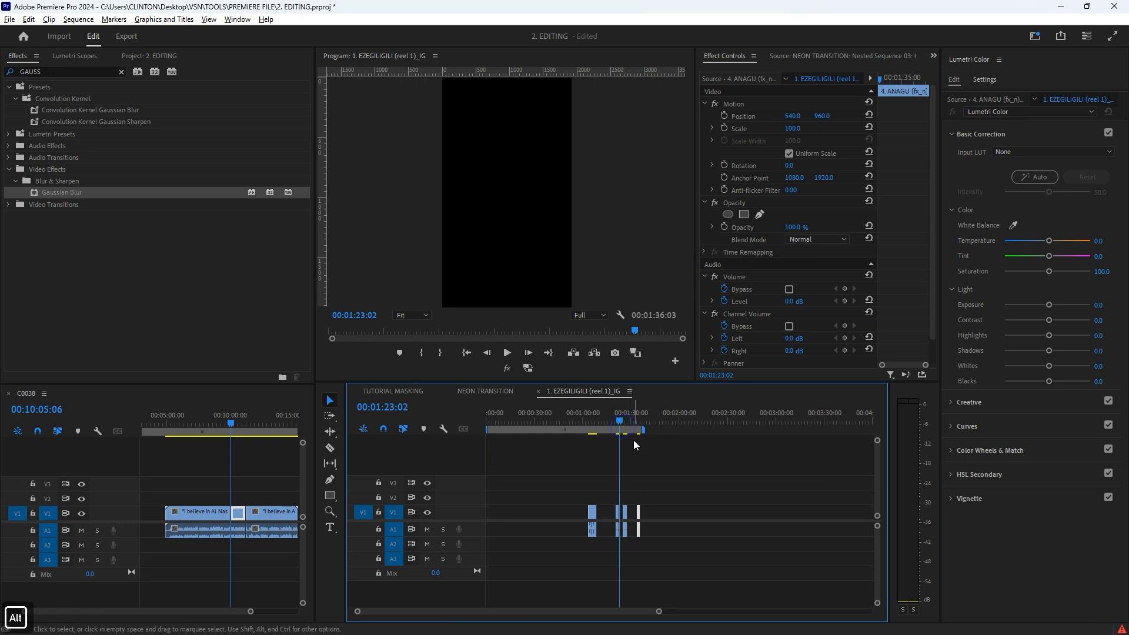
scroll(623, 431, up, 3)
shift+click(618, 428)
key(space)
key(space)
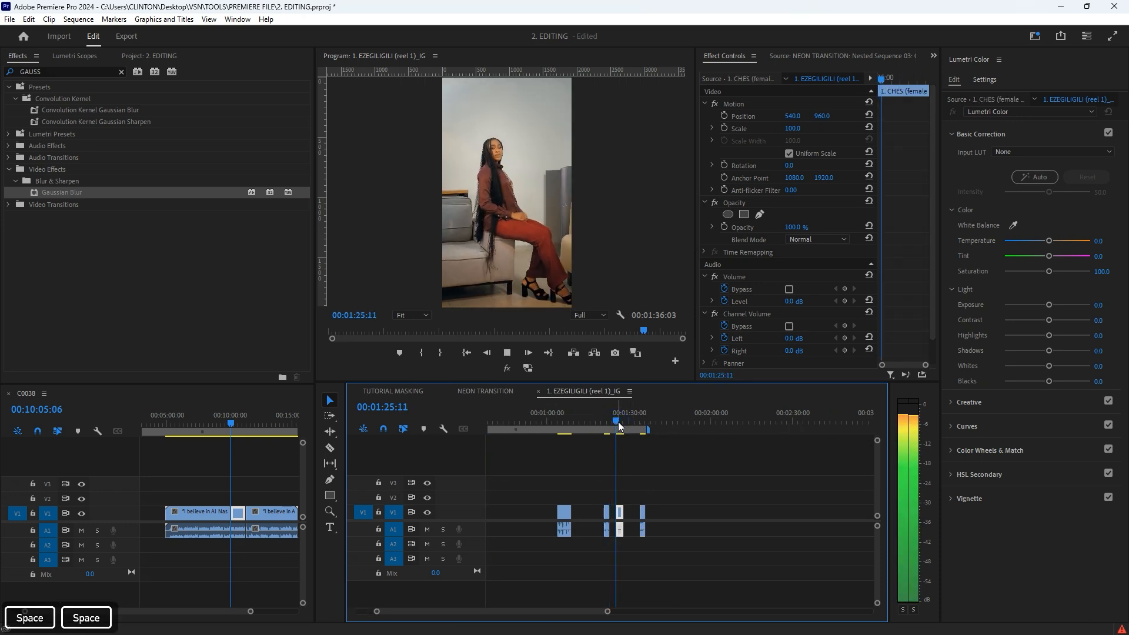
key(space)
key(space)
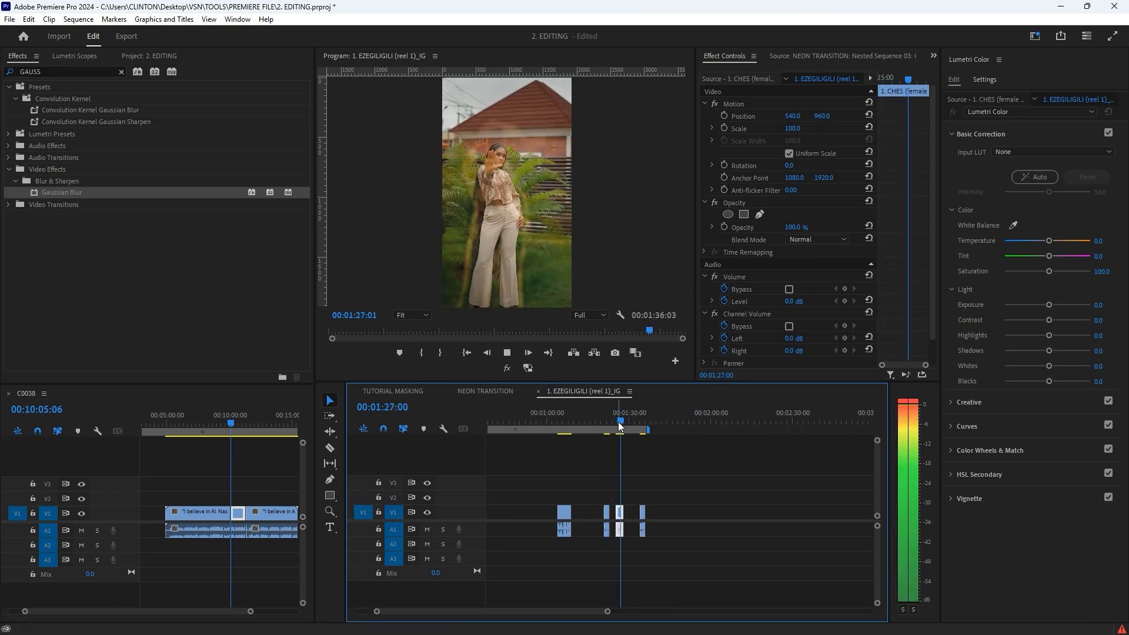
key(space)
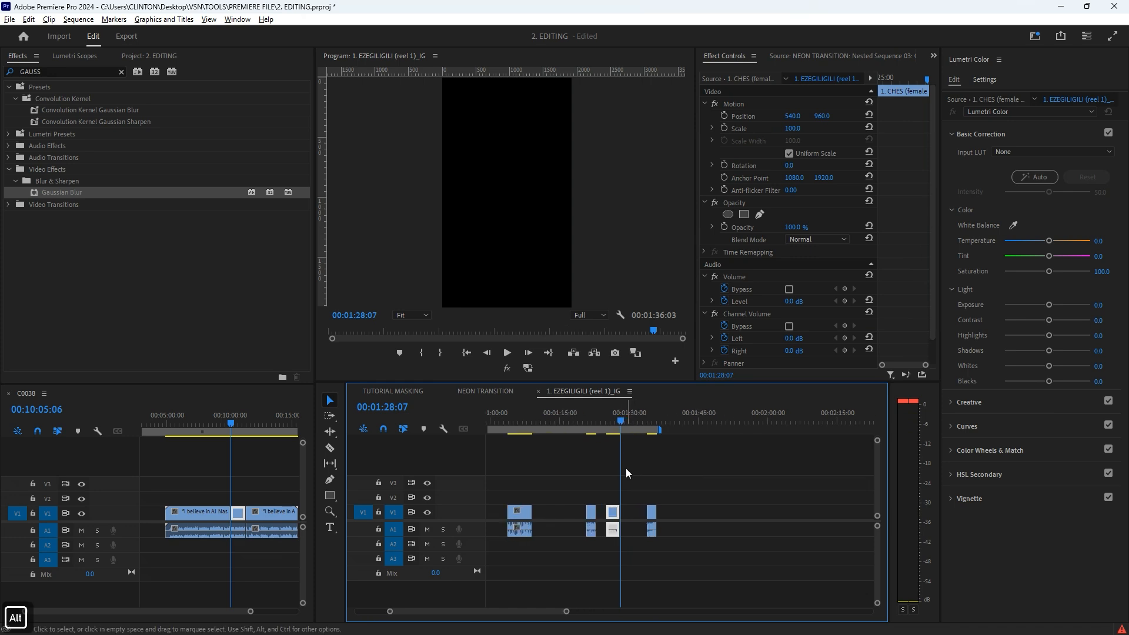
scroll(626, 469, up, 5)
drag(575, 422, 616, 436)
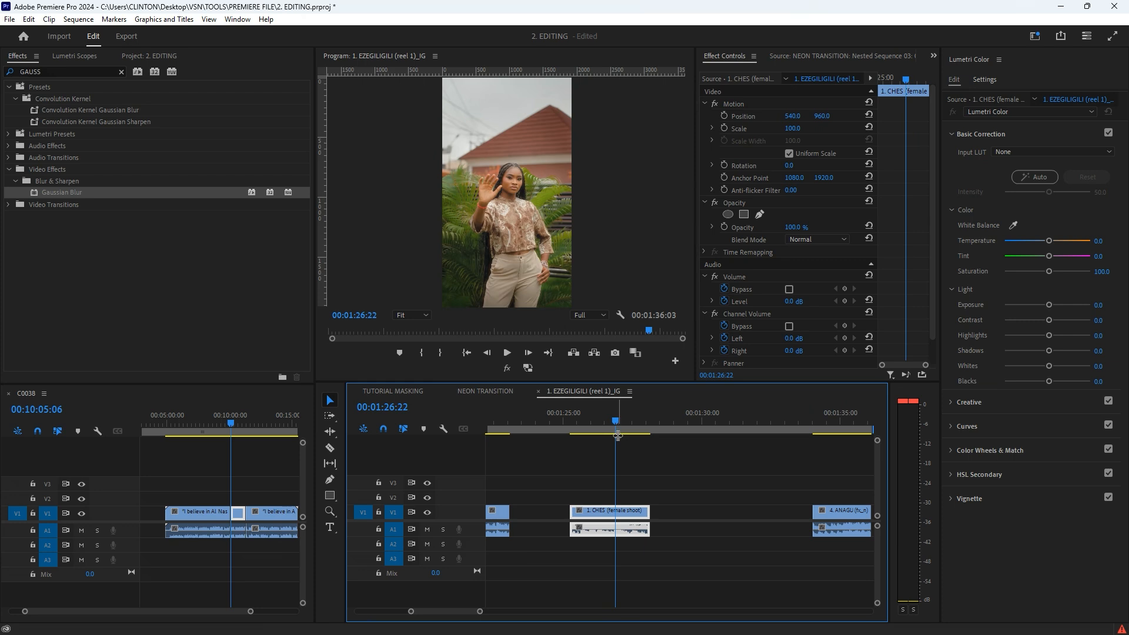
key(space)
Step: Play and scrub the shorter female shoot clip around 00:01:22 in the reel sequence
key(space)
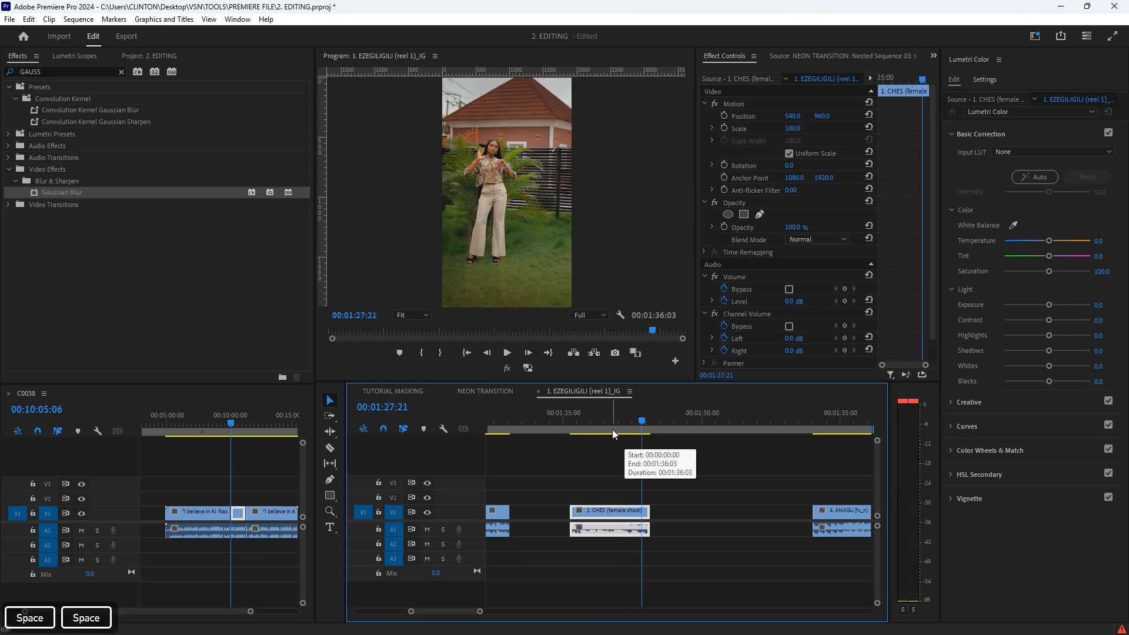
scroll(617, 467, down, 3)
shift+click(584, 427)
scroll(589, 435, up, 3)
key(space)
drag(588, 423, 628, 436)
key(minus)
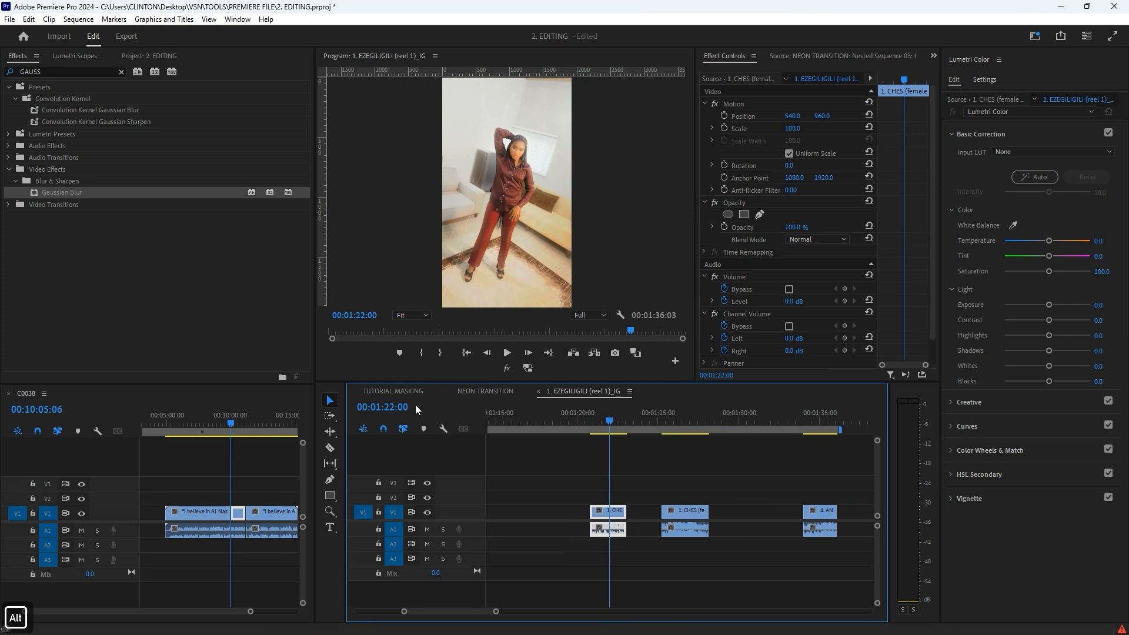
Step: Return to the NEON TRANSITION sequence and place the playhead within the Nested Sequence 03 car clip at 00:02:18:09
click(486, 391)
scroll(700, 447, down, 5)
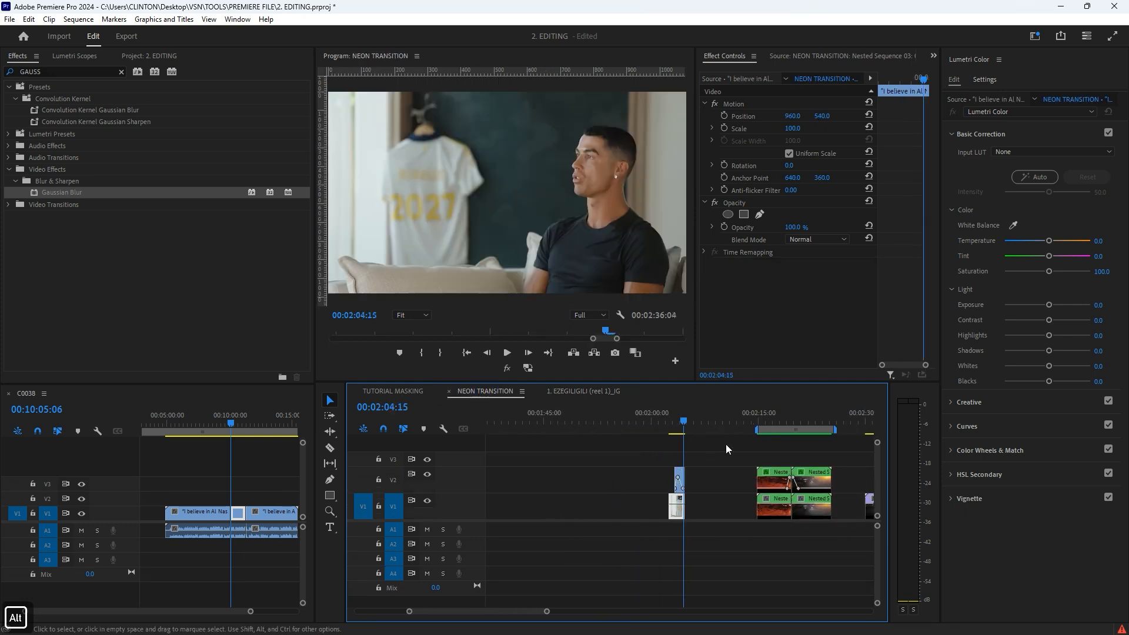
click(783, 405)
scroll(745, 463, down, 1)
scroll(745, 463, up, 4)
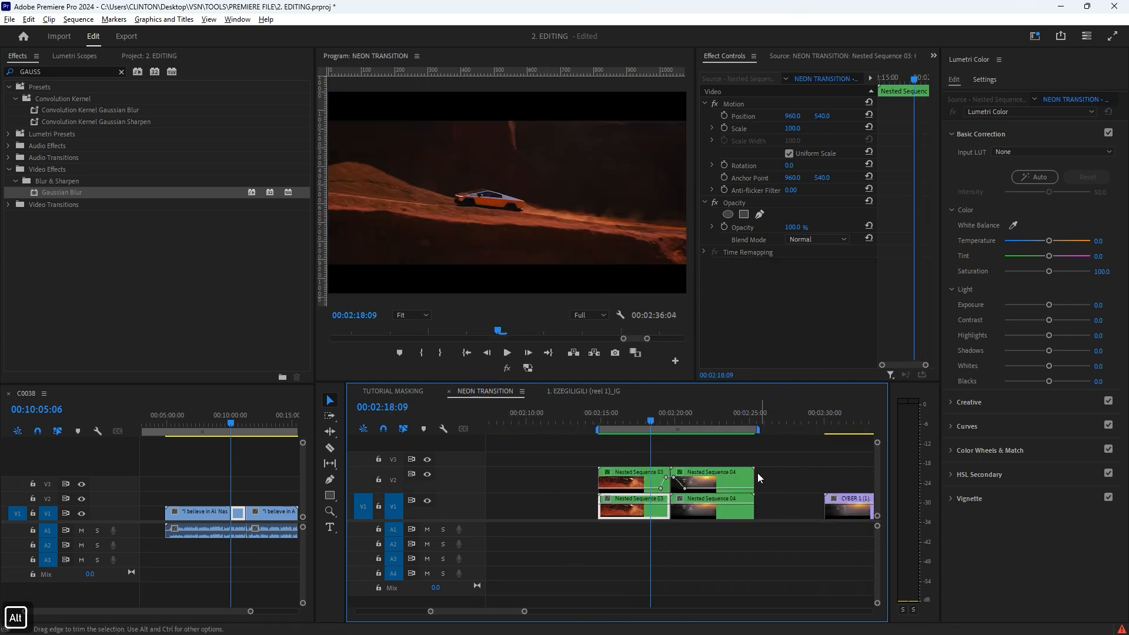